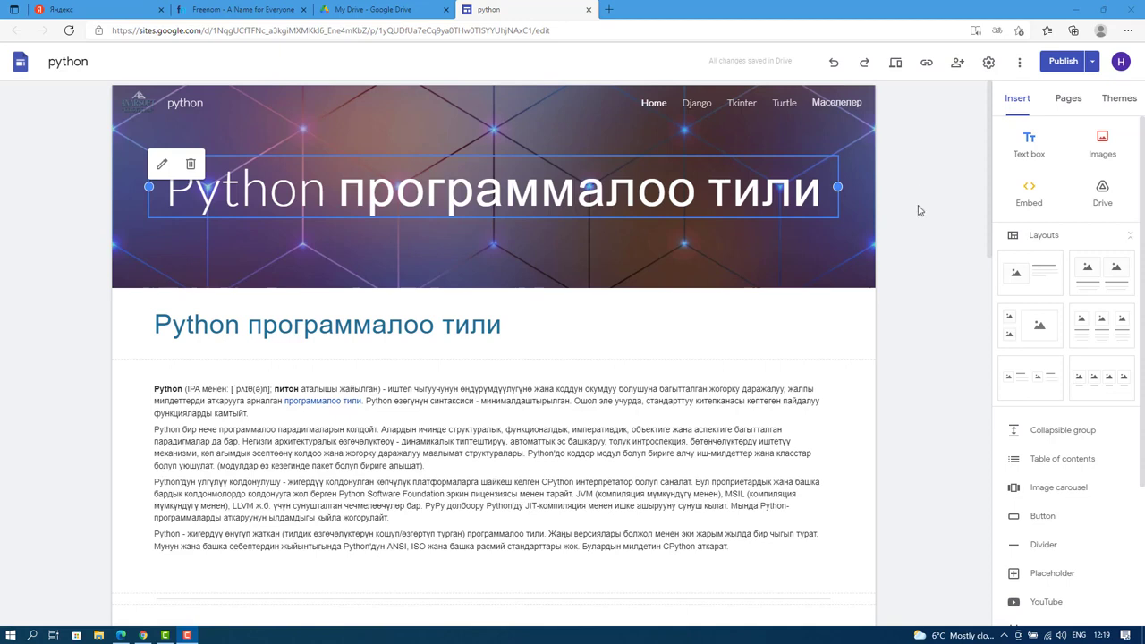
Leave the python site editor via Google Drive and switch to the Freenom homepage tab.
left_click(365, 9)
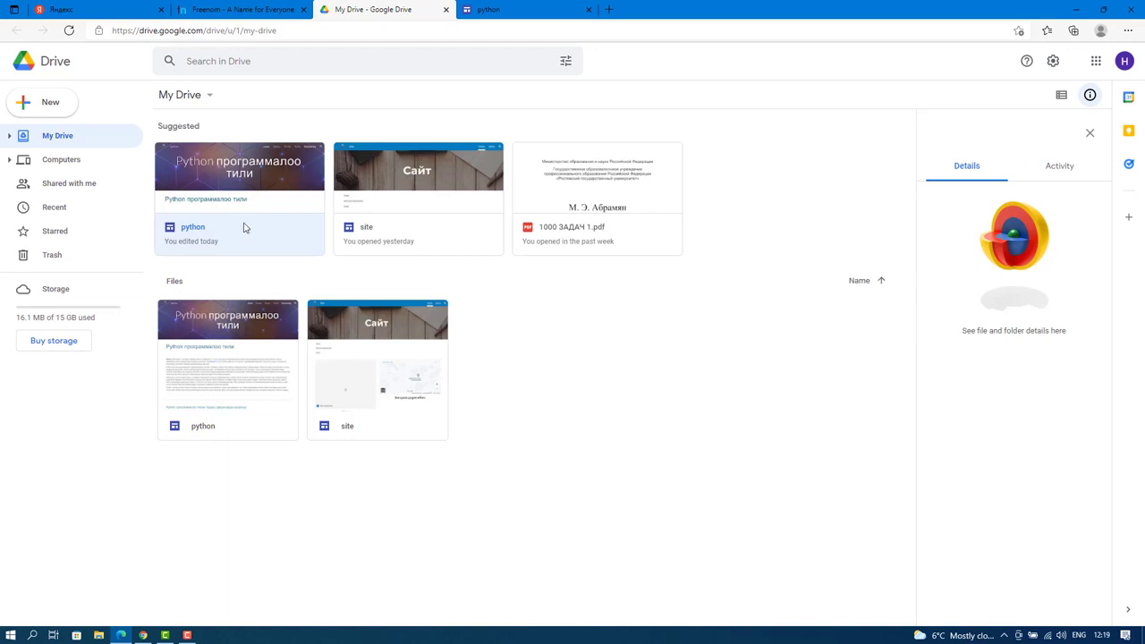
left_click(502, 12)
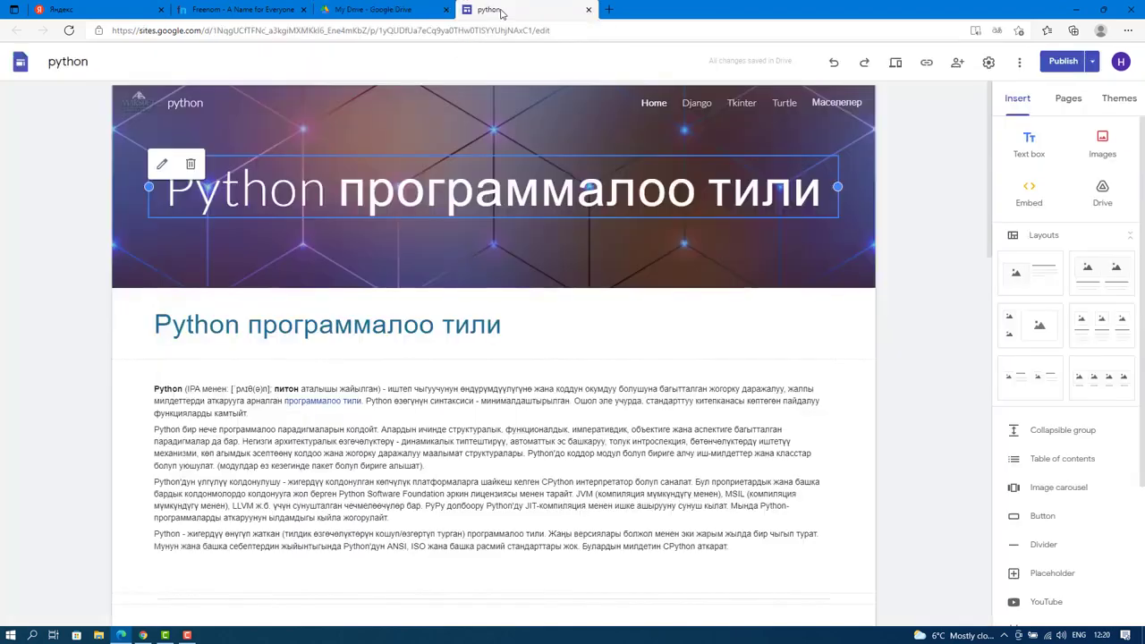
left_click(239, 13)
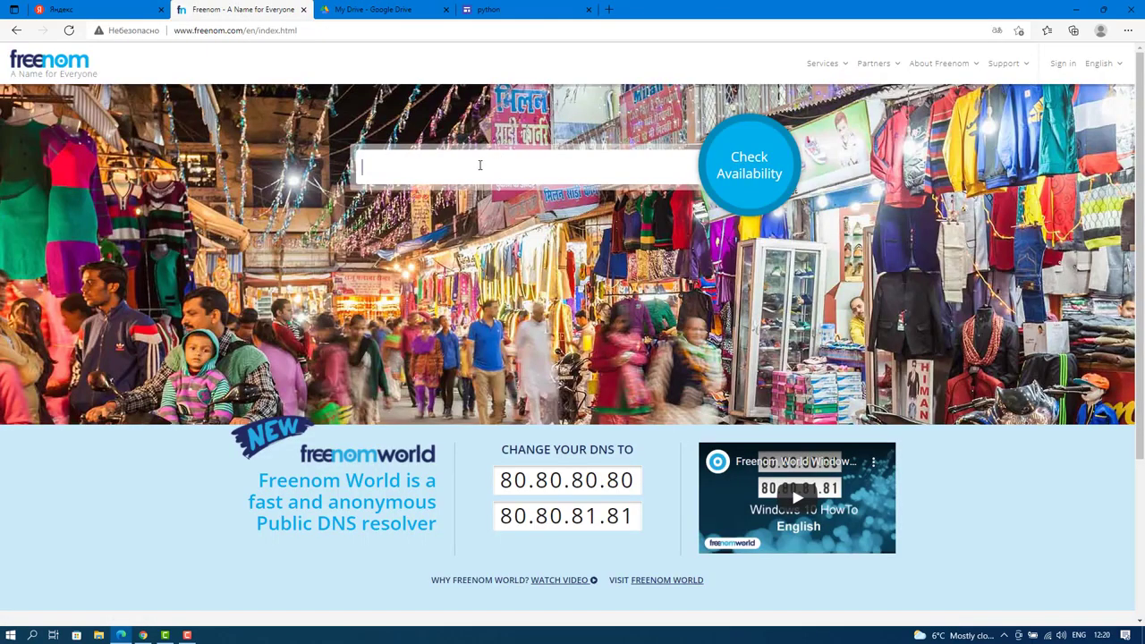
Search Freenom for 'pythonkg' and review the free .tk, .ml, .ga, .cf and .gq endings.
left_click(426, 166)
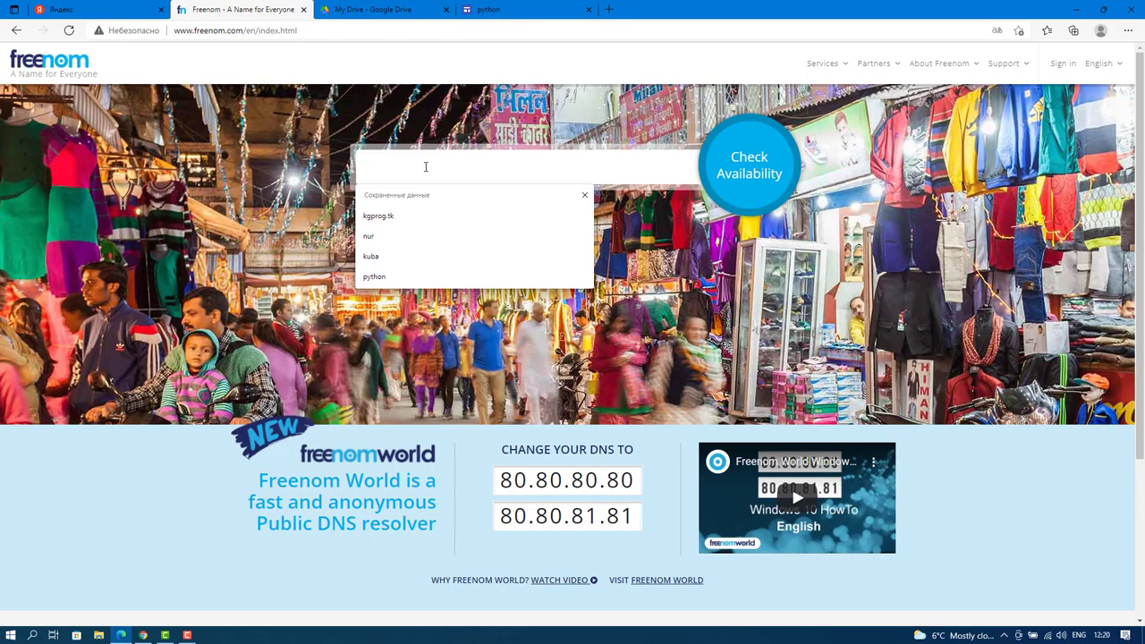
type("py")
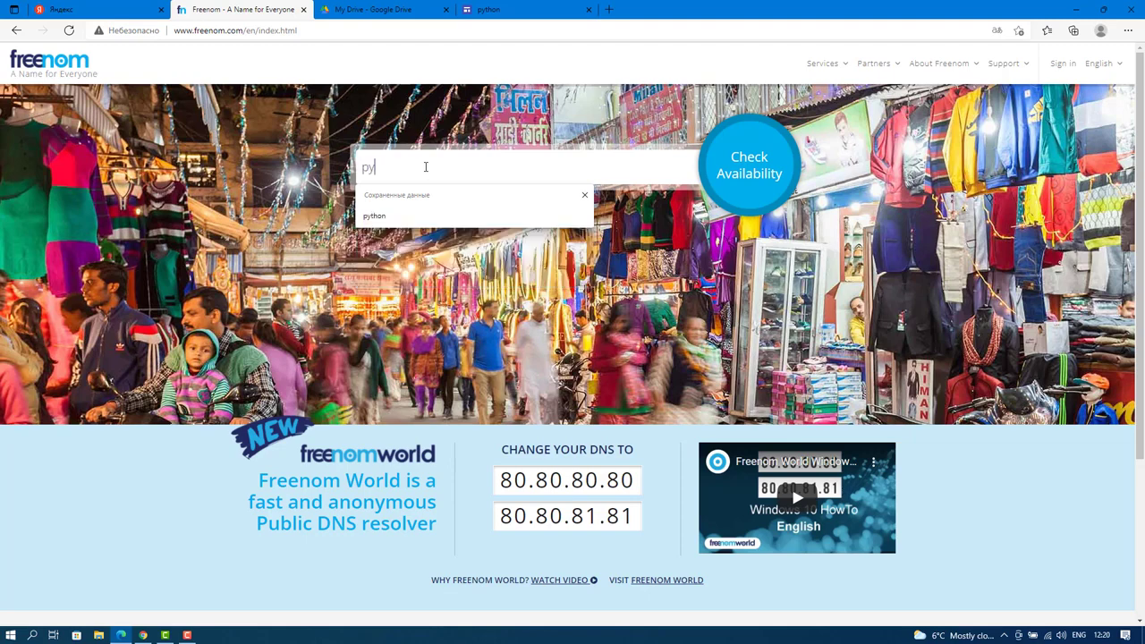
type("thon")
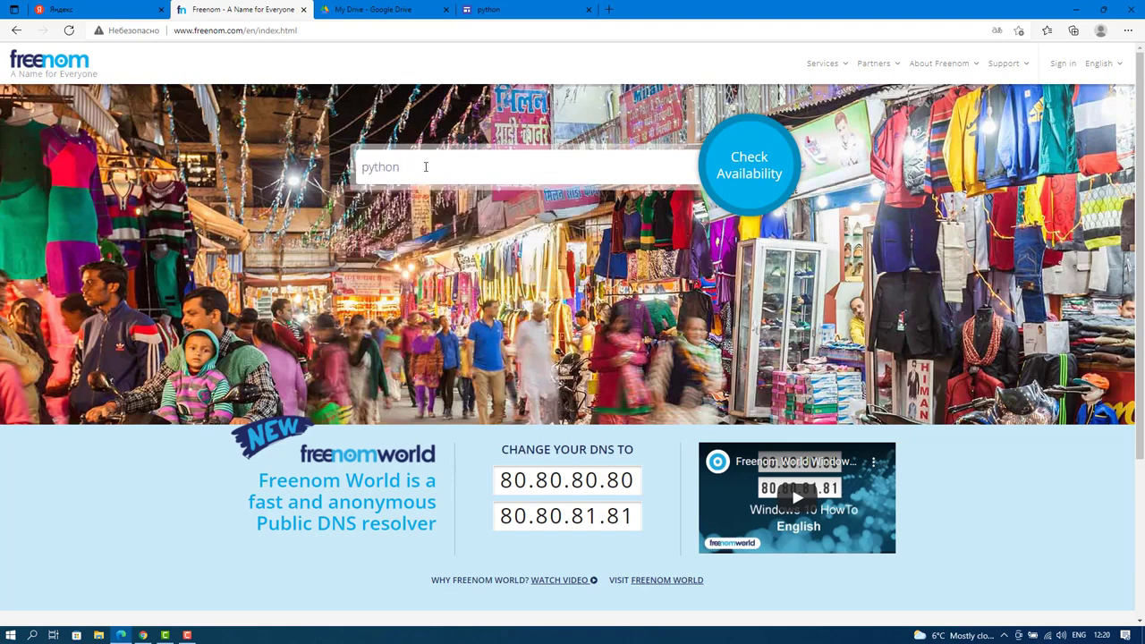
type("kg")
left_click(734, 159)
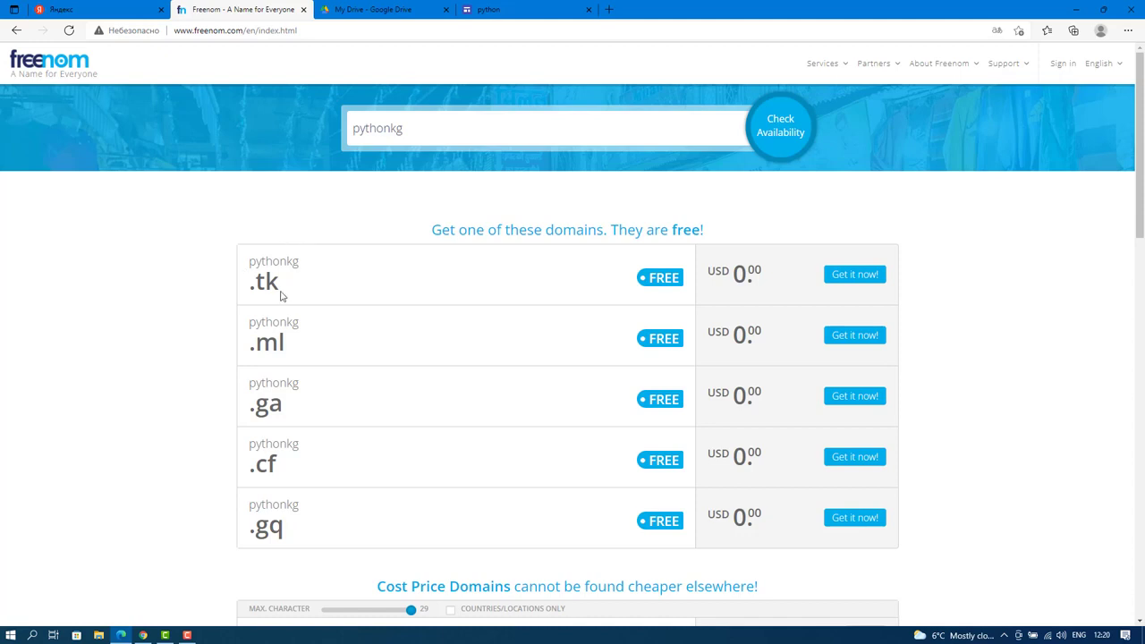
scroll(301, 394, "down", 2)
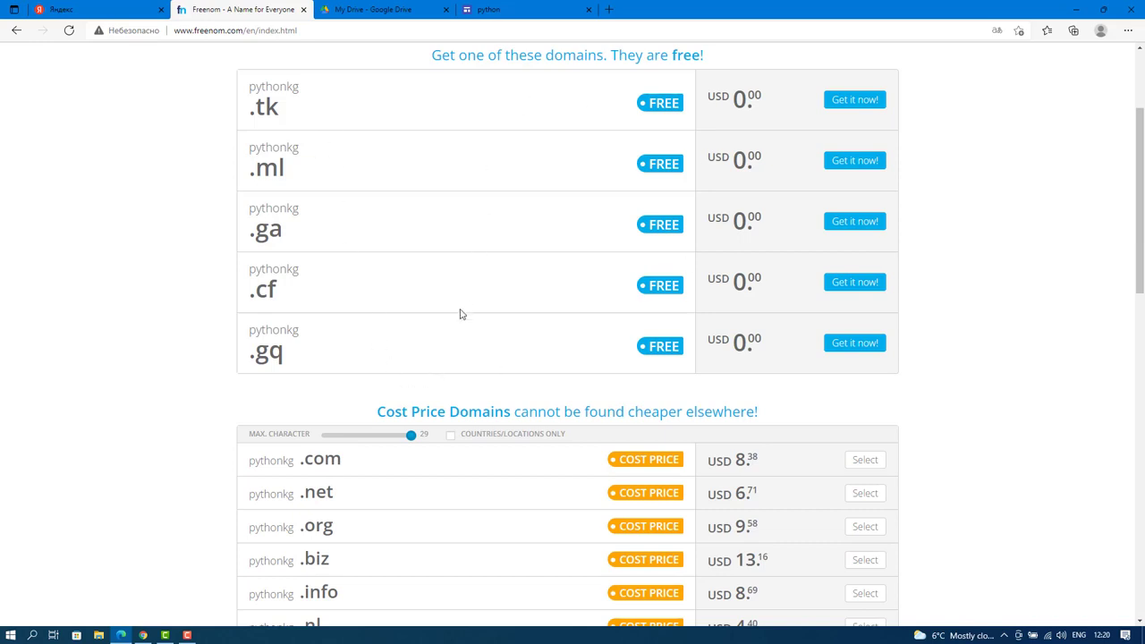
scroll(460, 315, "down", 2)
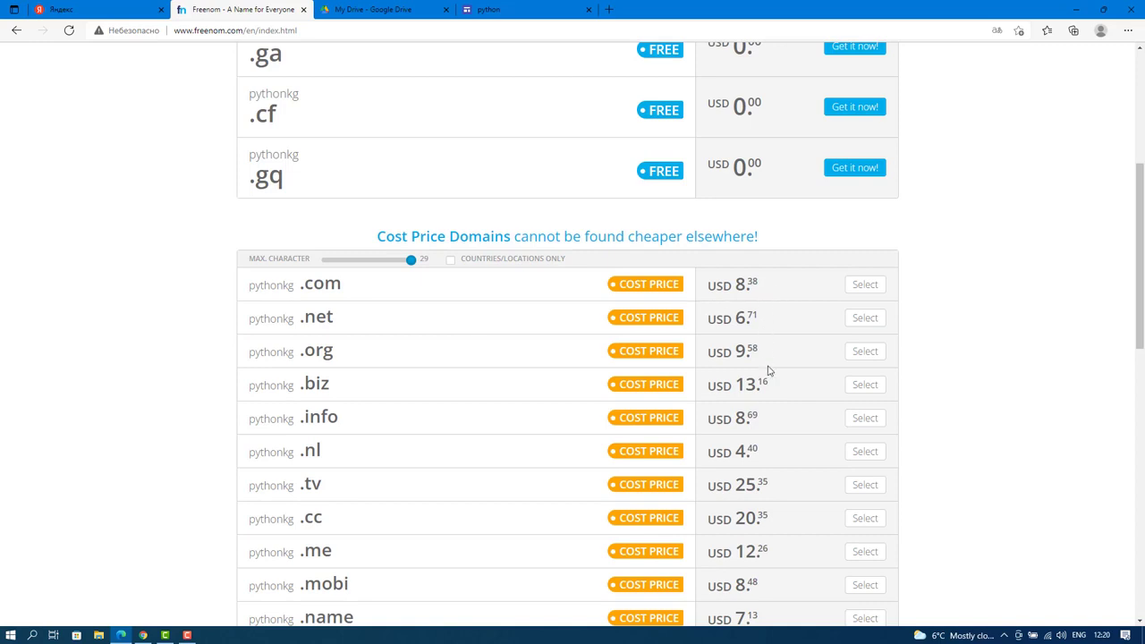
scroll(768, 370, "down", 7)
scroll(767, 370, "up", 6)
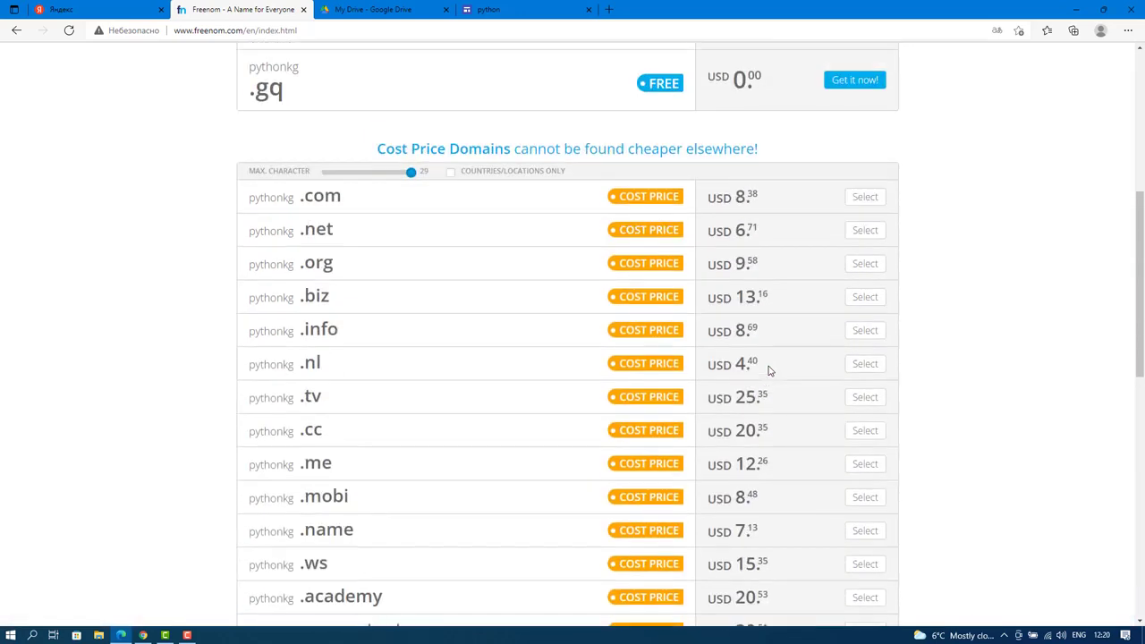
scroll(767, 370, "up", 5)
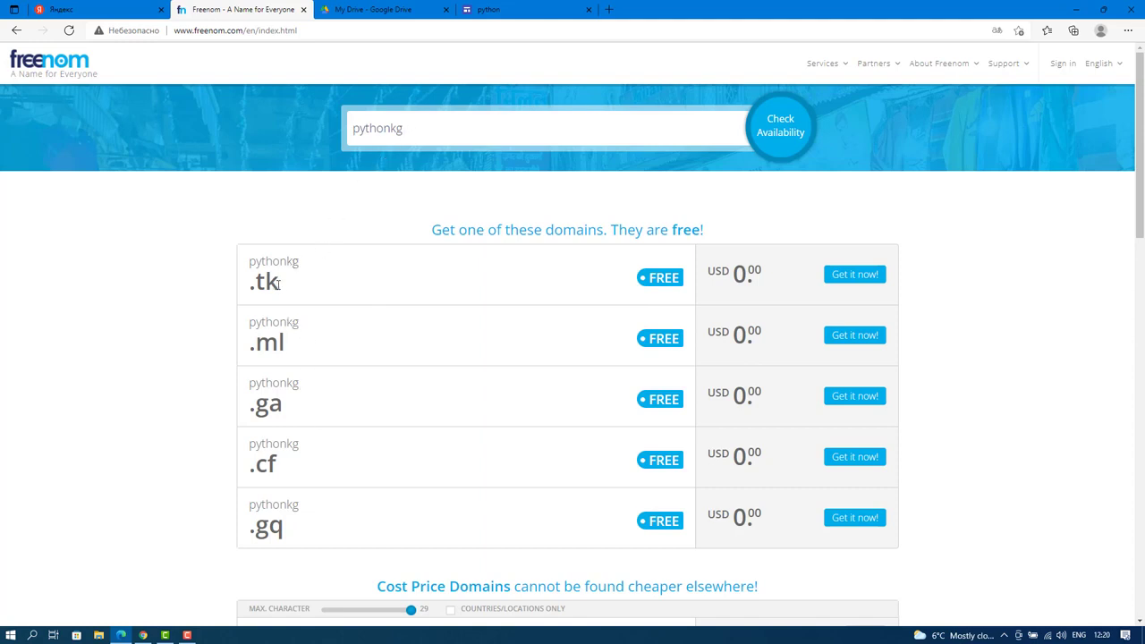
left_click_drag(280, 283, 257, 283)
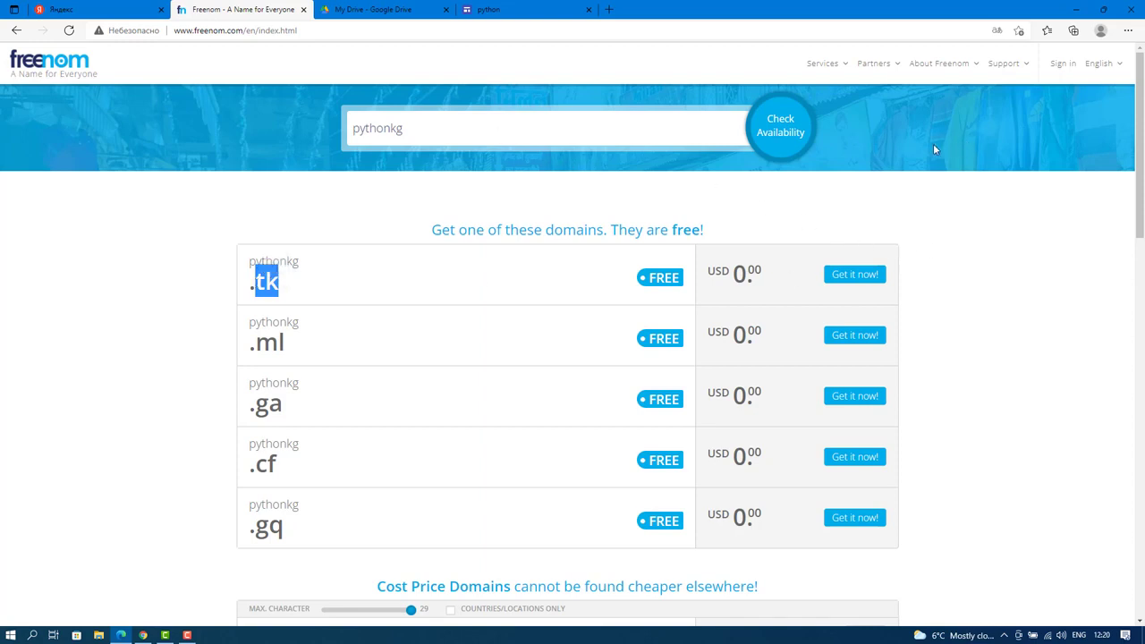
Try signing in to Freenom with a Google account, then return to Register a New Domain.
left_click(1064, 64)
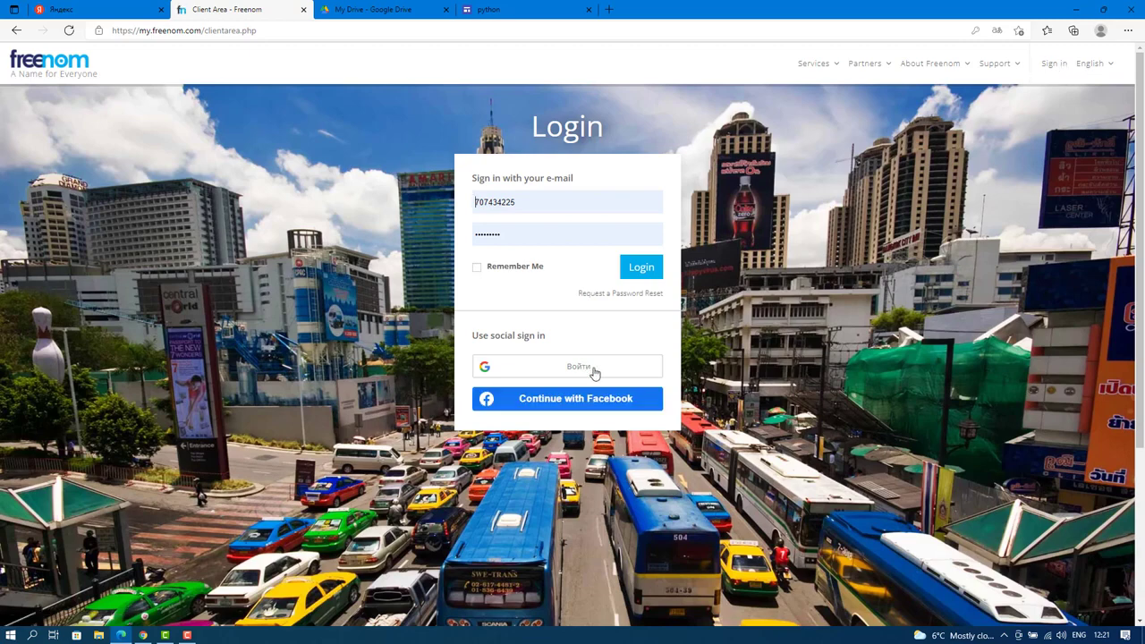
left_click(593, 371)
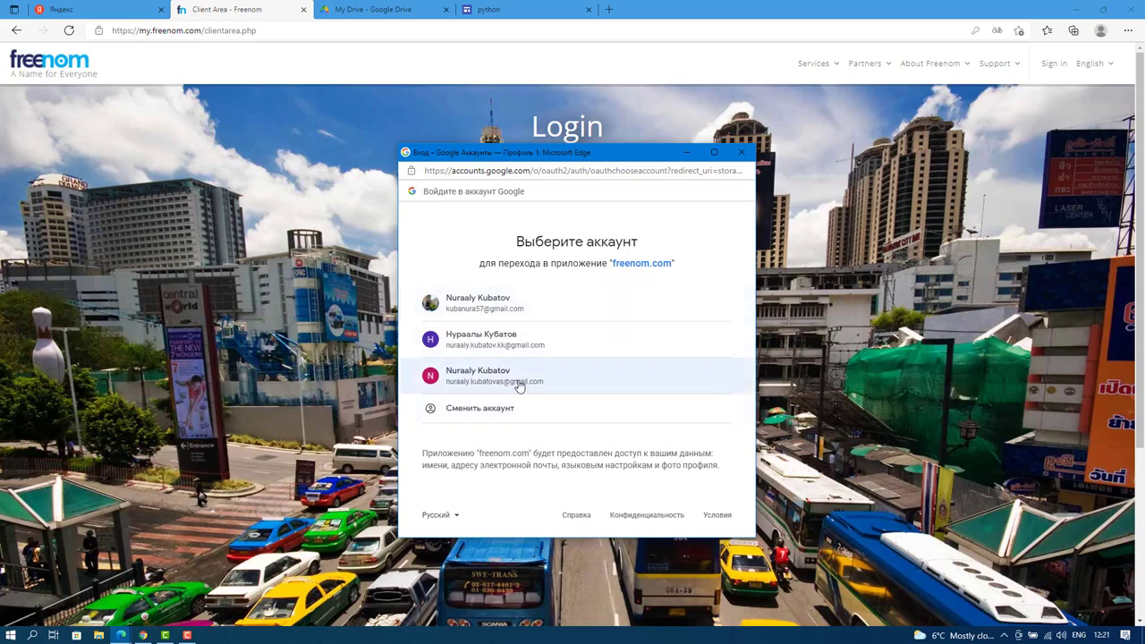
left_click(506, 336)
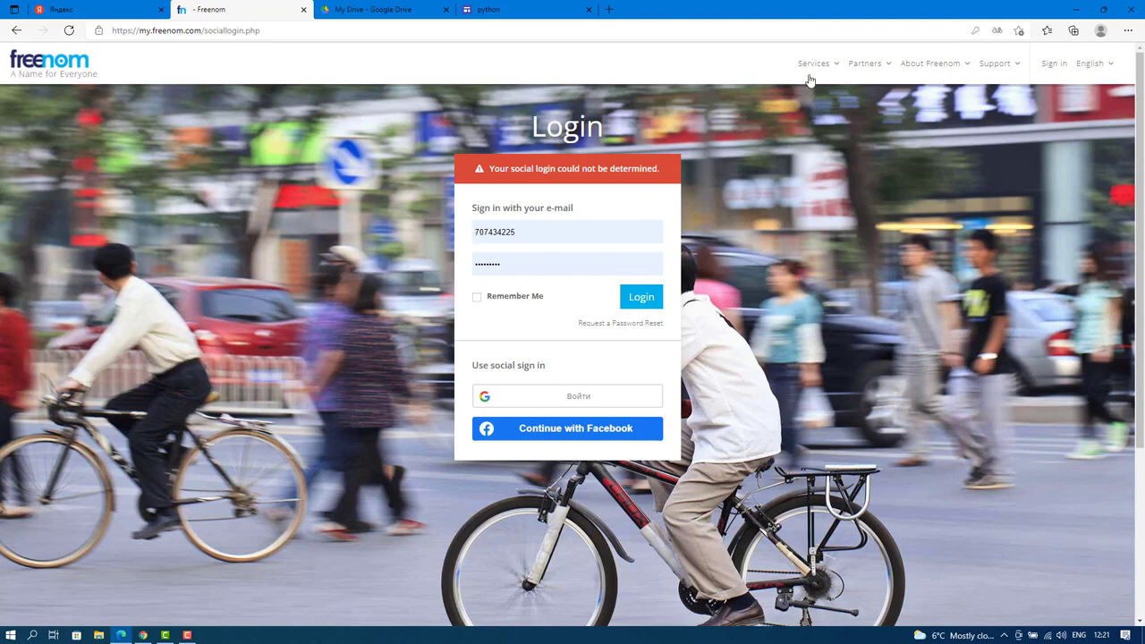
mouse_move(810, 68)
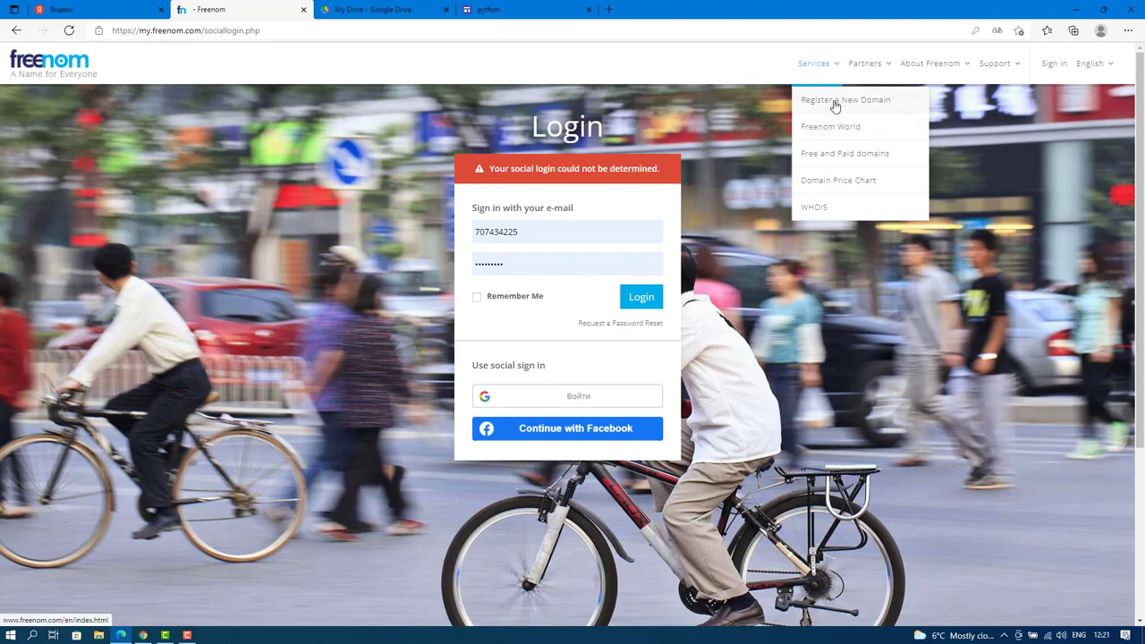
left_click(835, 106)
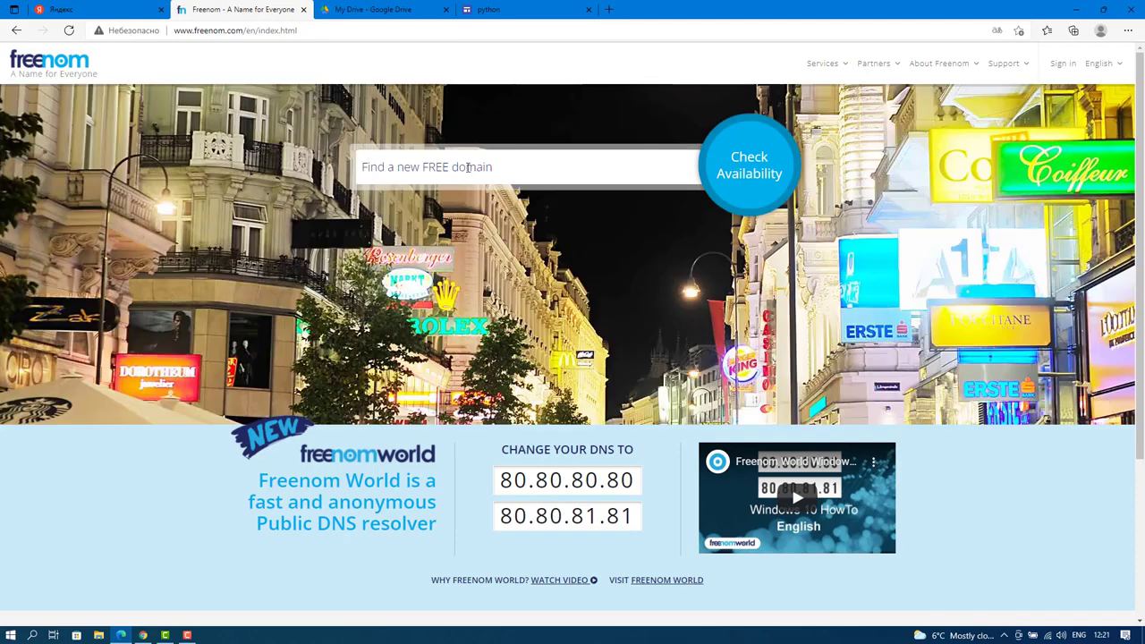
Check pythonkg.tk availability and look at the cart.
left_click(464, 167)
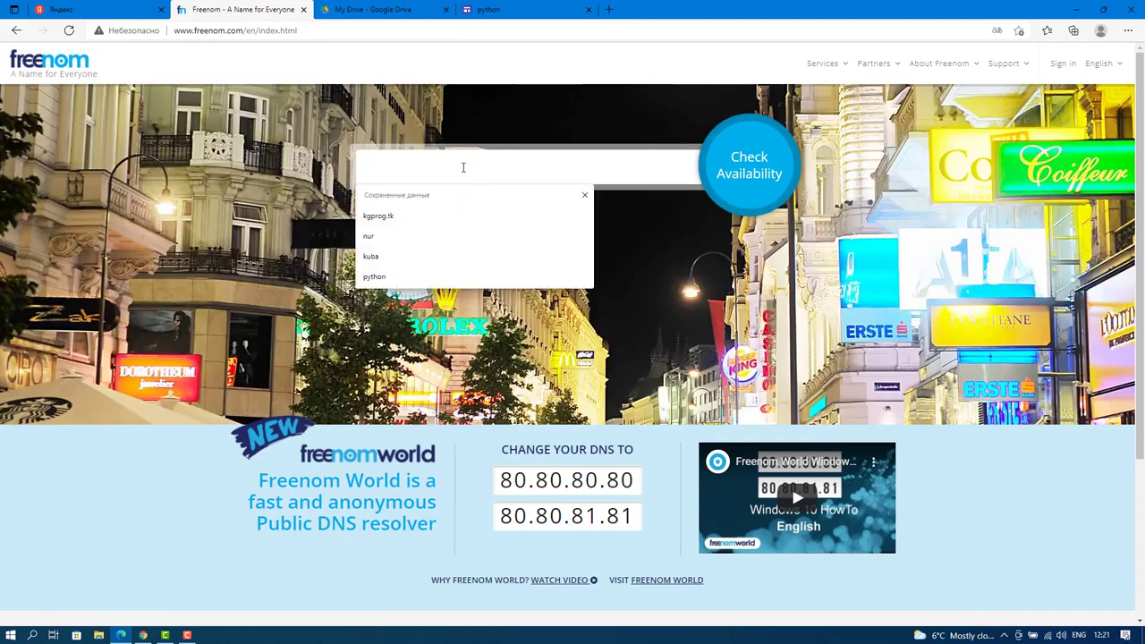
type("pytho")
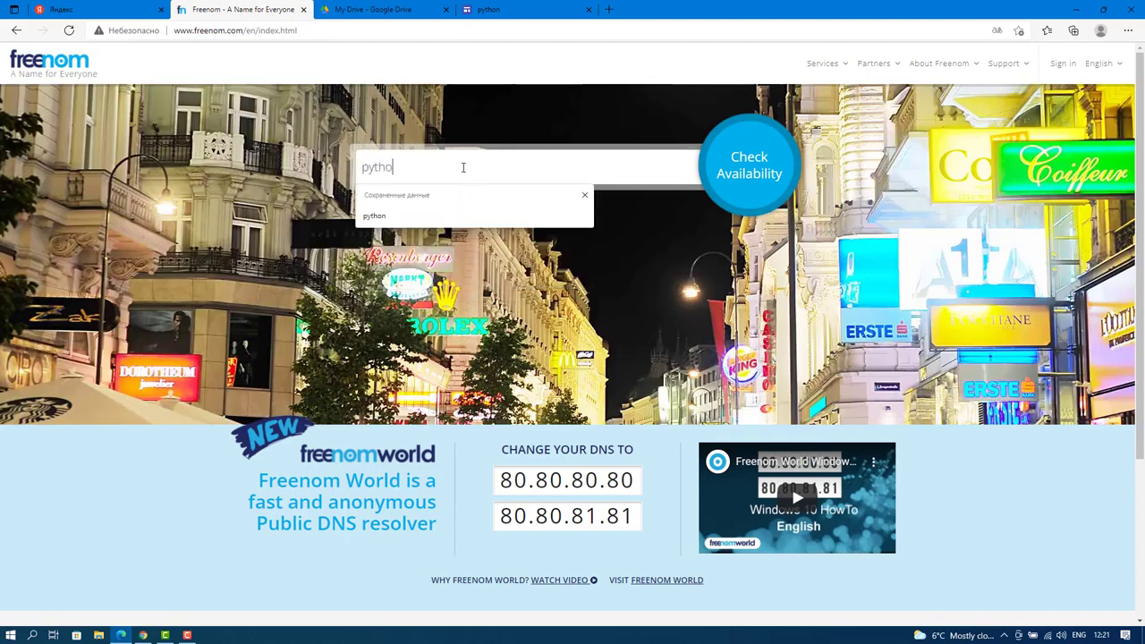
type("n")
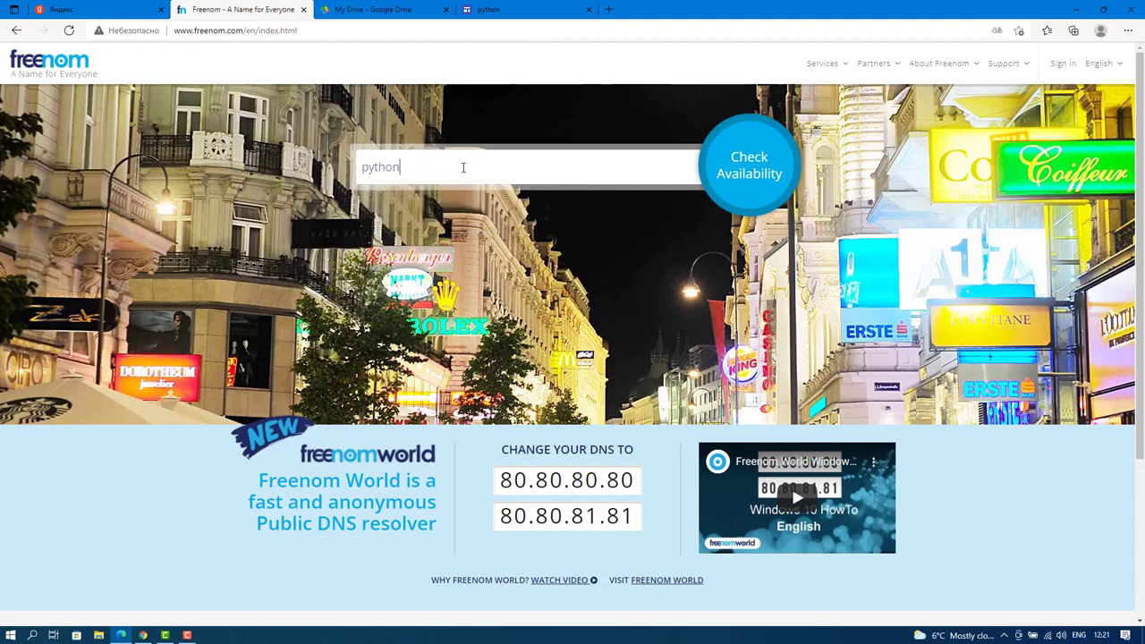
type("kg.tk")
left_click(741, 166)
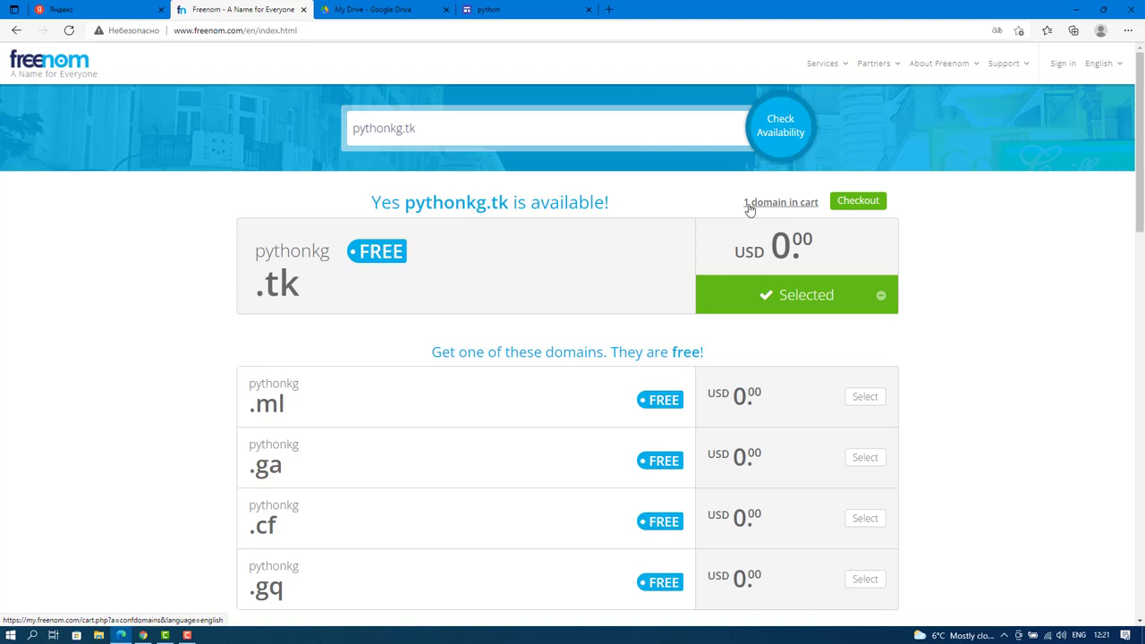
left_click(781, 203)
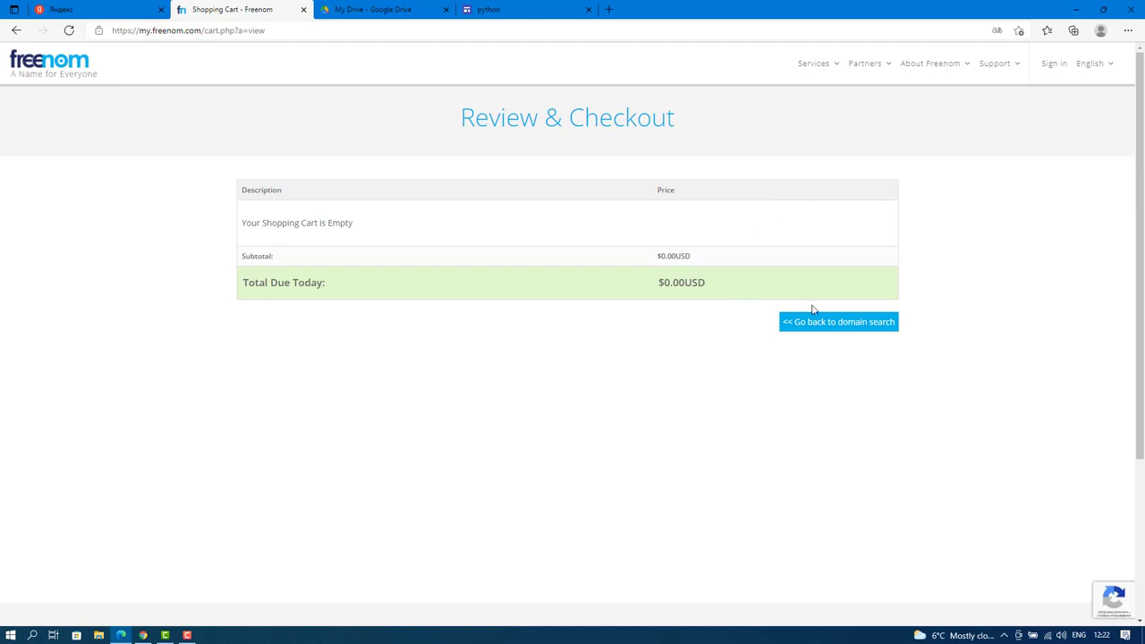
left_click(822, 326)
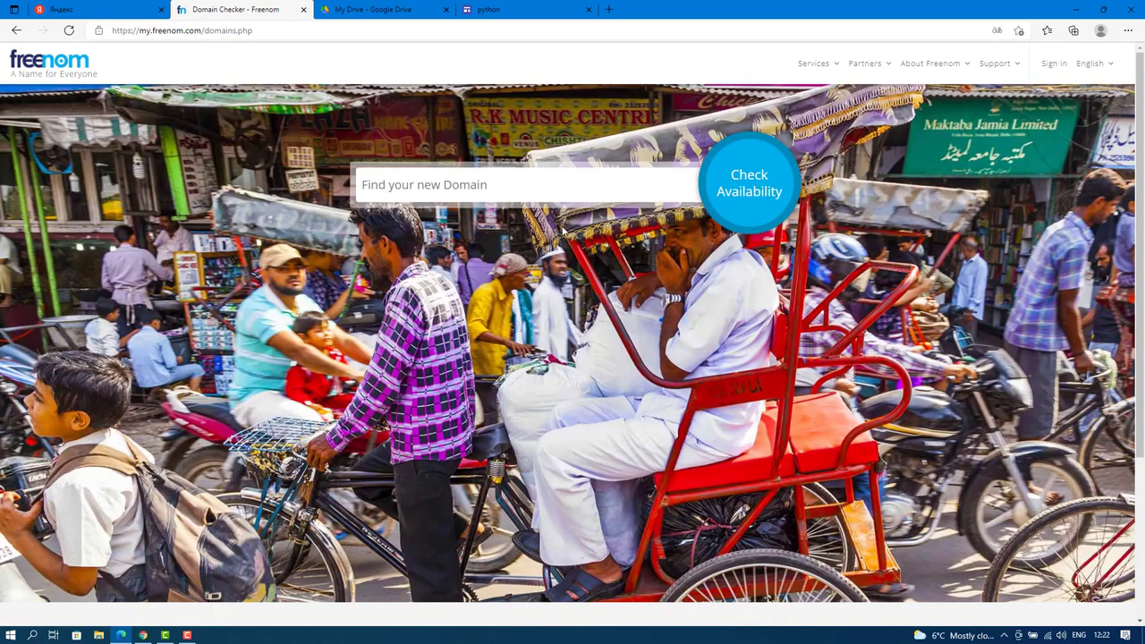
Confirm kgprog.tk is taken, then re-check pythonkg.tk and proceed to checkout.
left_click(458, 185)
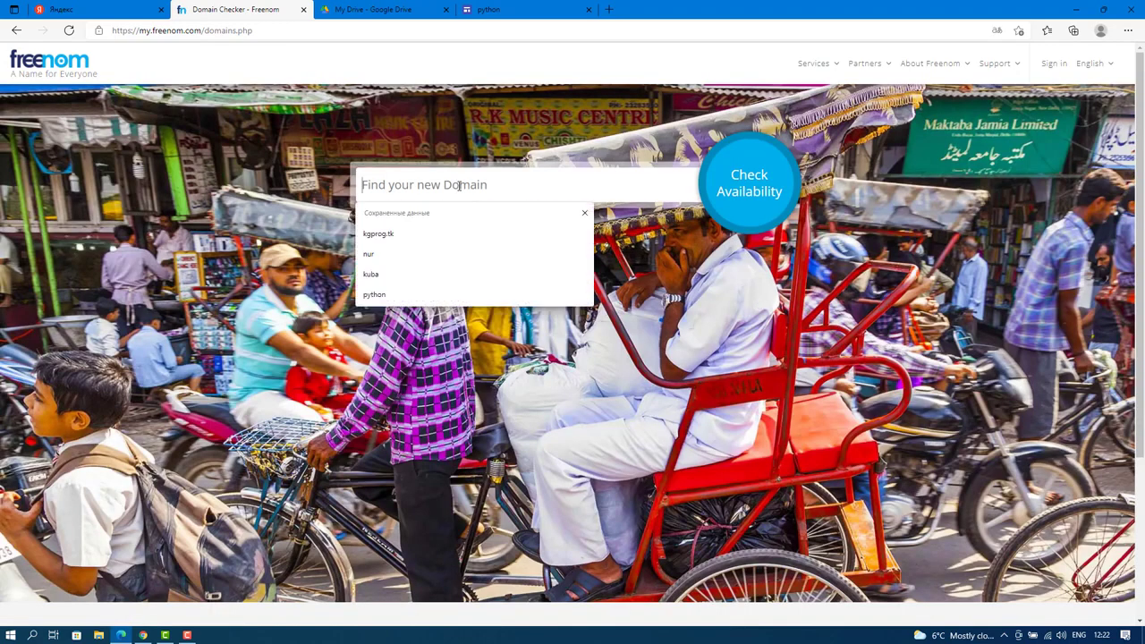
left_click(396, 234)
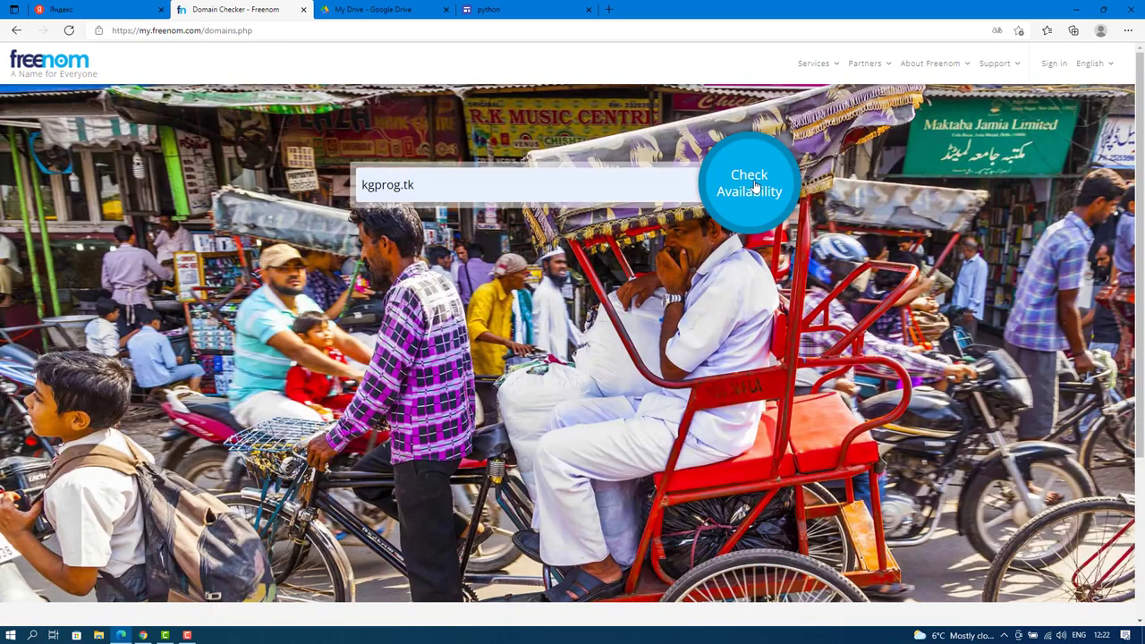
left_click(742, 184)
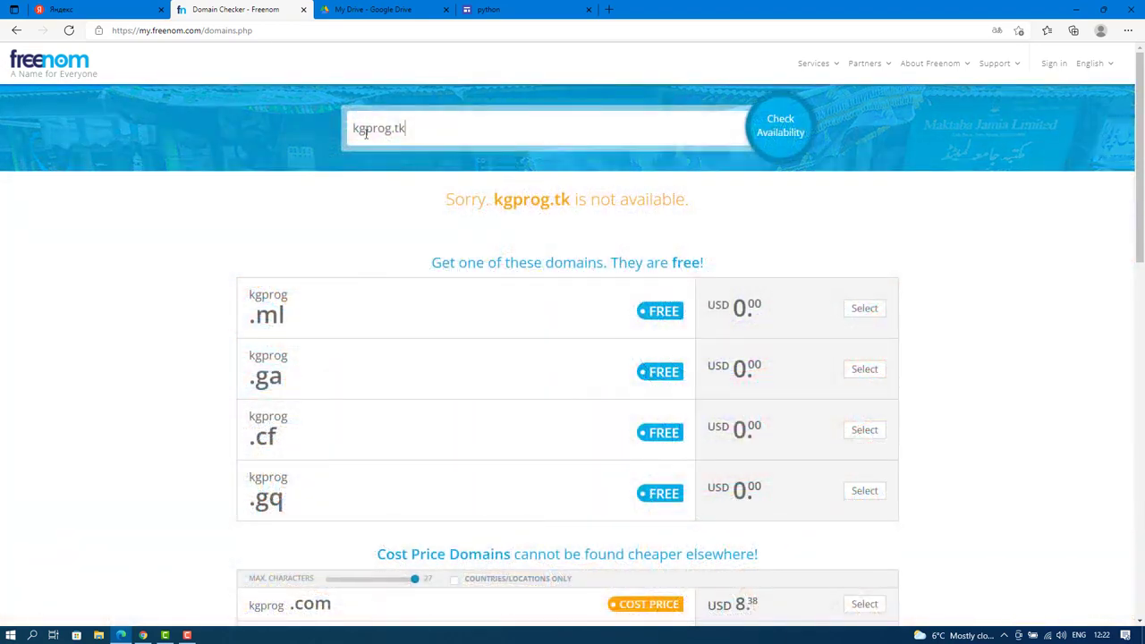
left_click_drag(421, 128, 327, 138)
type("pythonkg.tk")
left_click(787, 138)
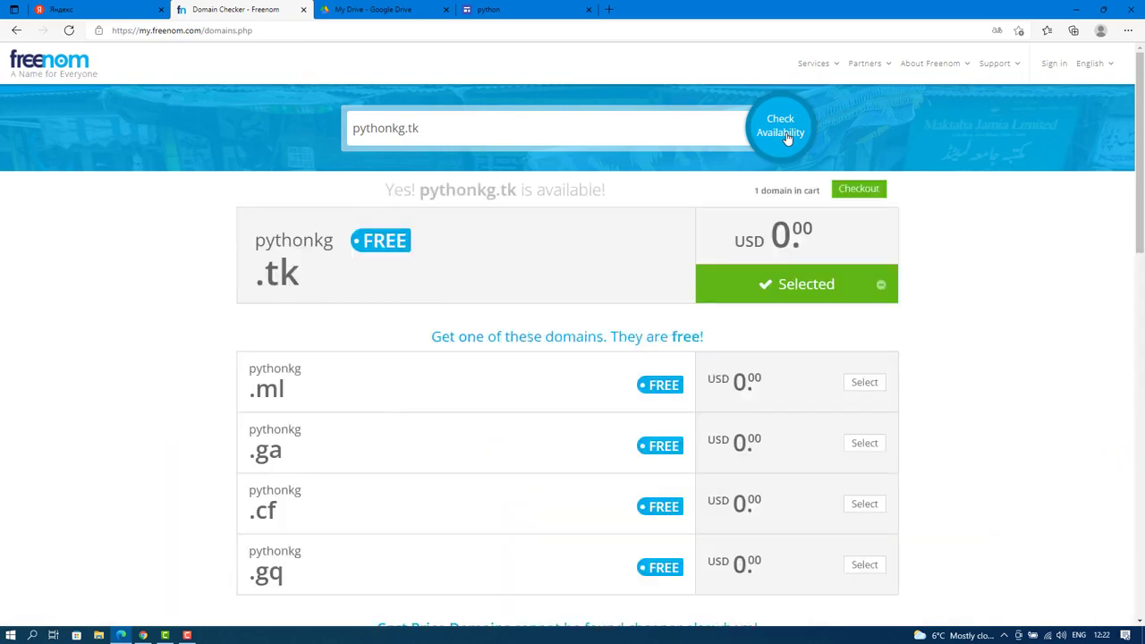
left_click(850, 190)
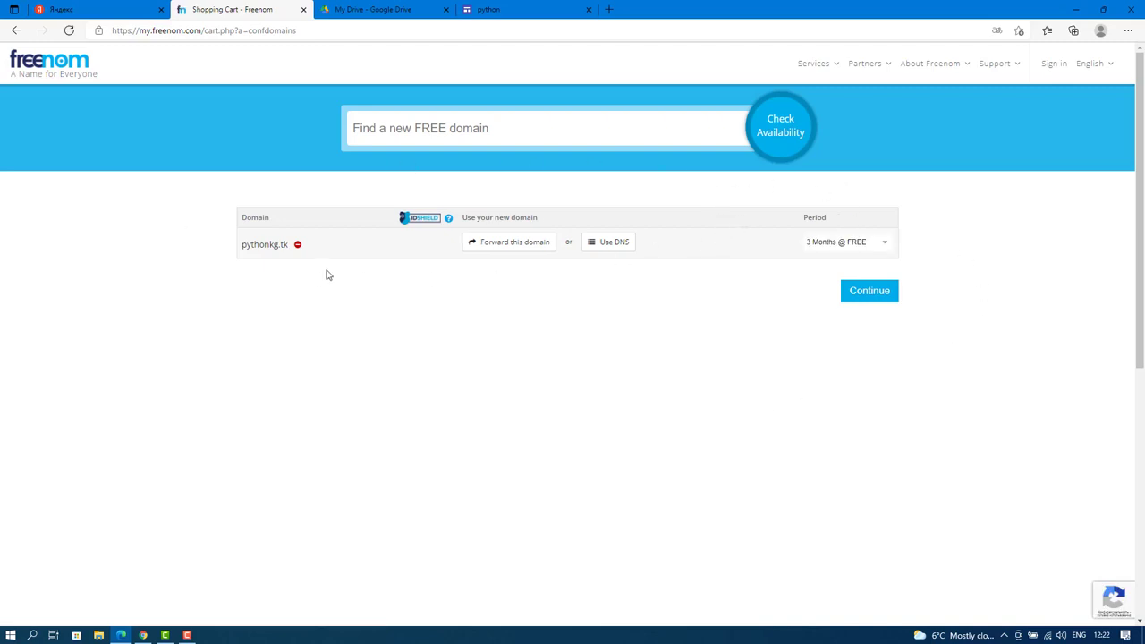
Keep pythonkg.tk at the free 12-month period and continue.
left_click(884, 245)
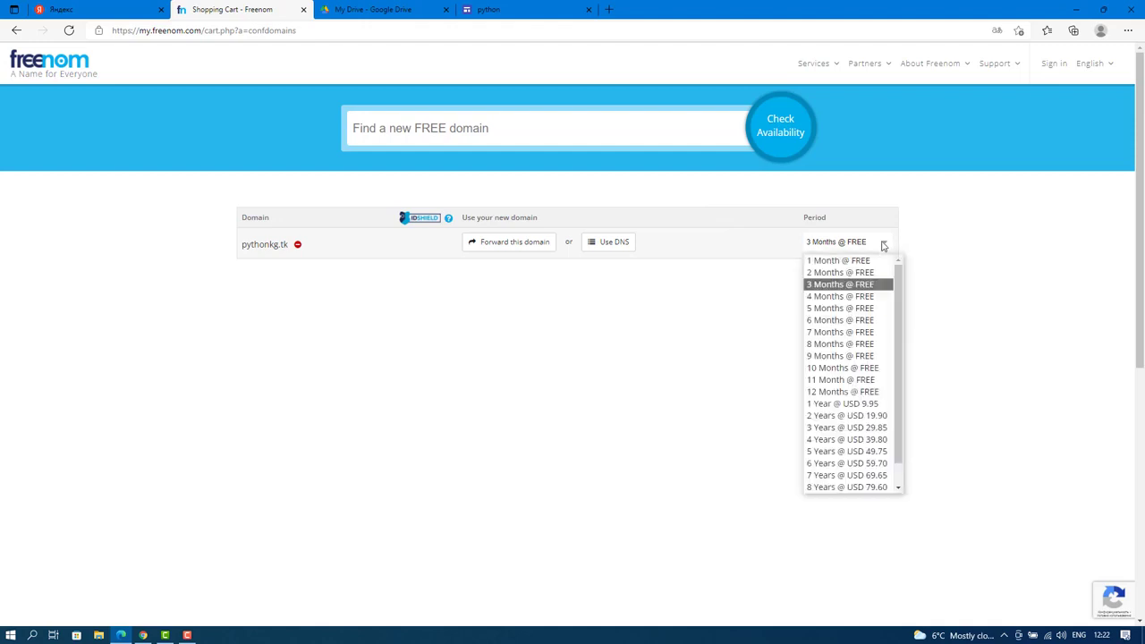
left_click(865, 392)
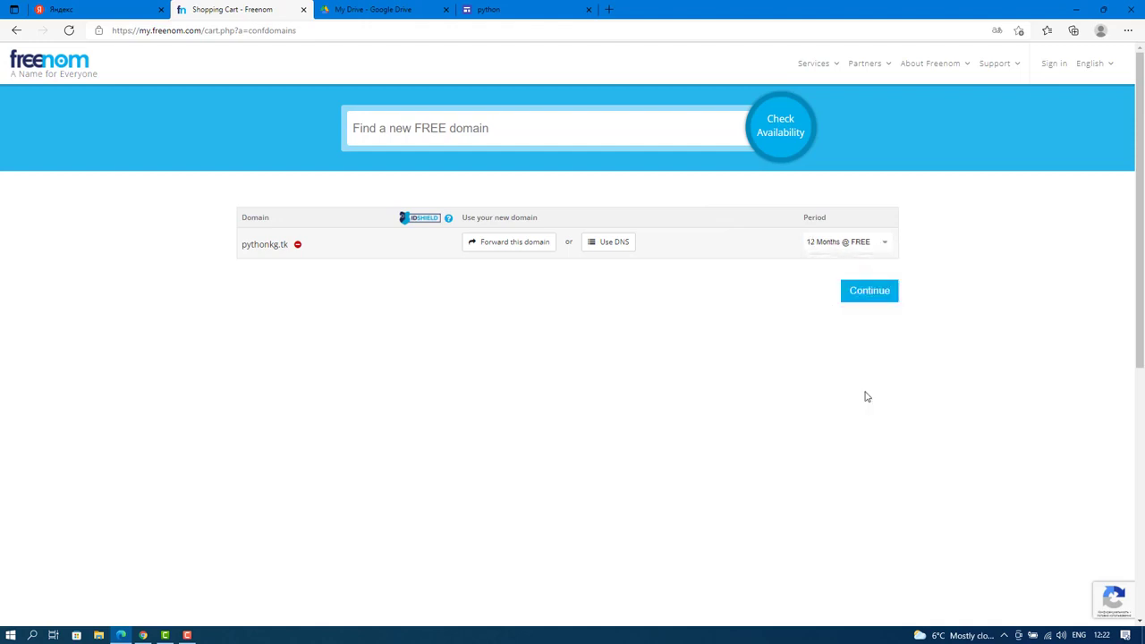
left_click(870, 292)
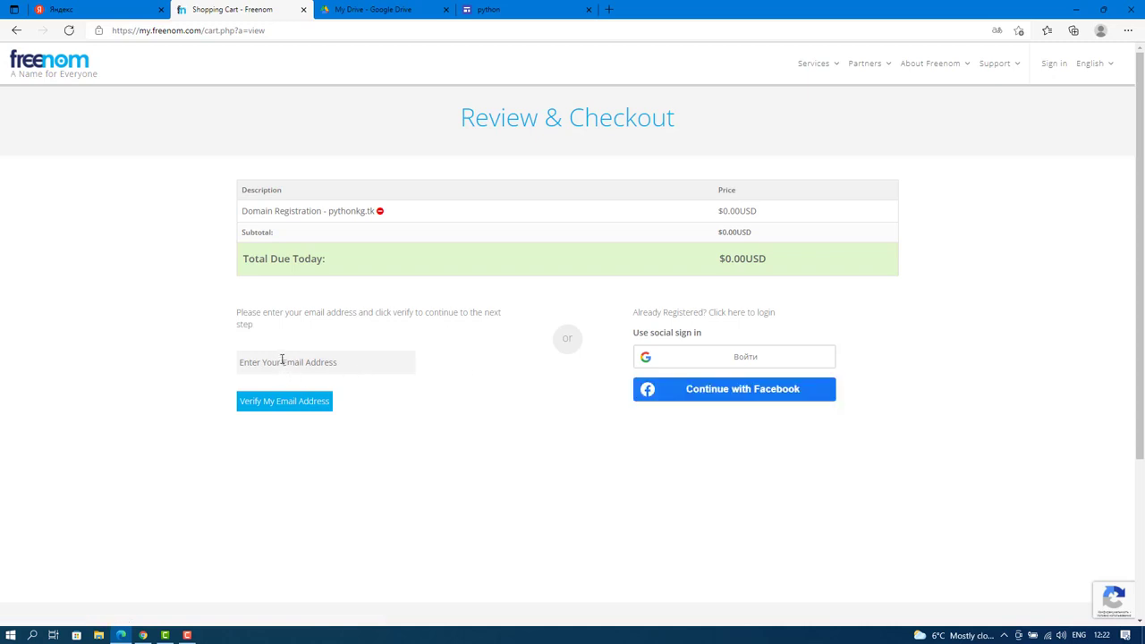
Fill in the saved e-mail address and request the verification link.
left_click(281, 361)
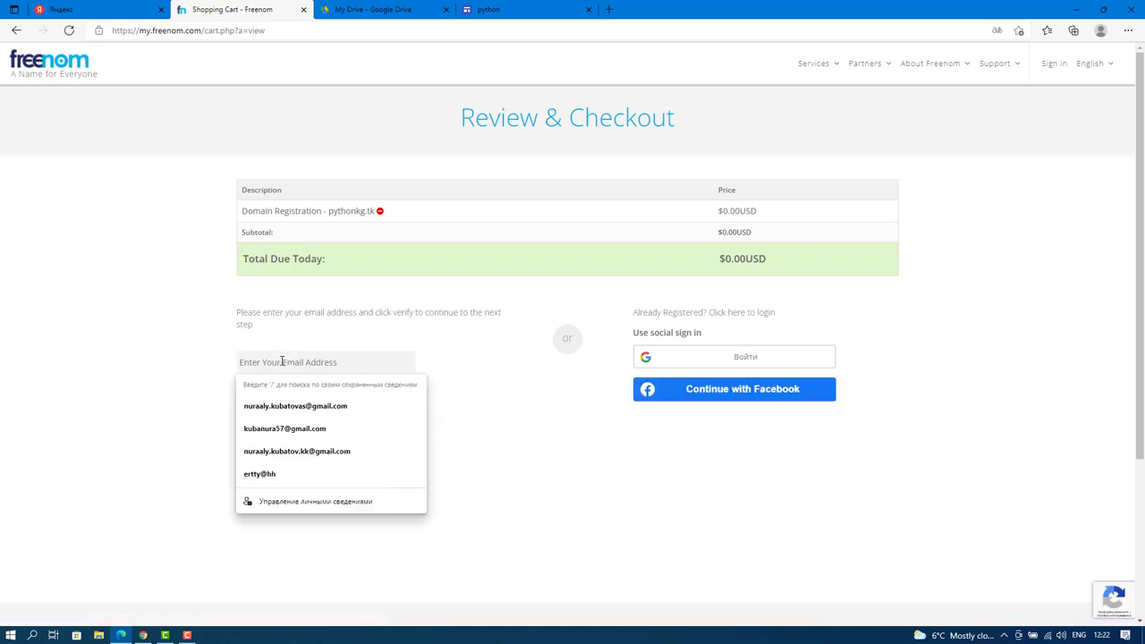
left_click(300, 451)
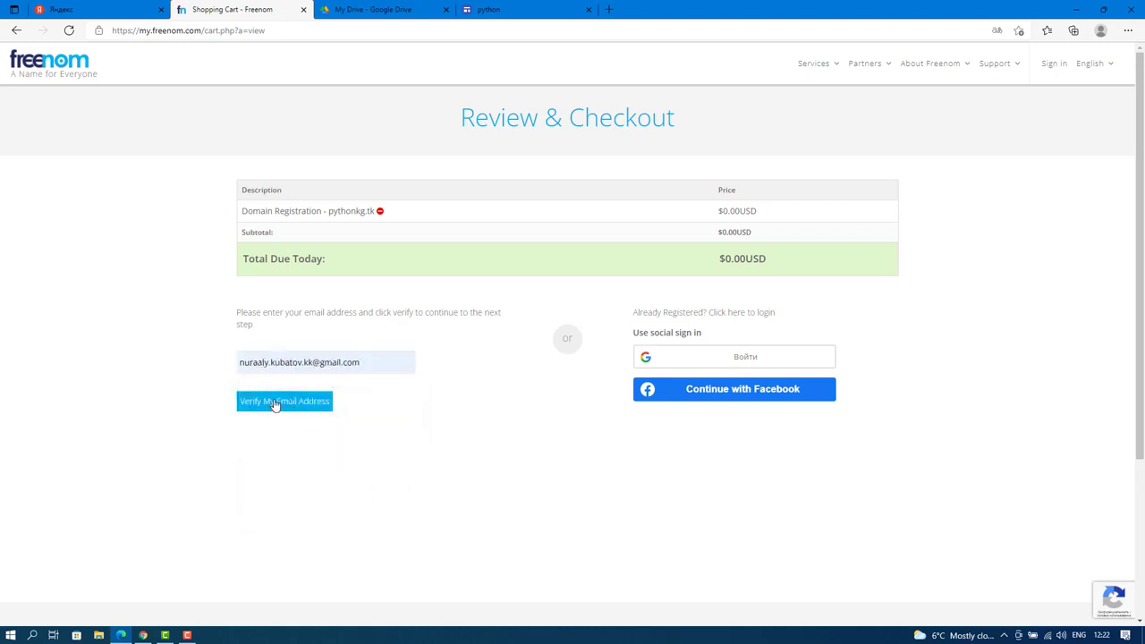
left_click(275, 404)
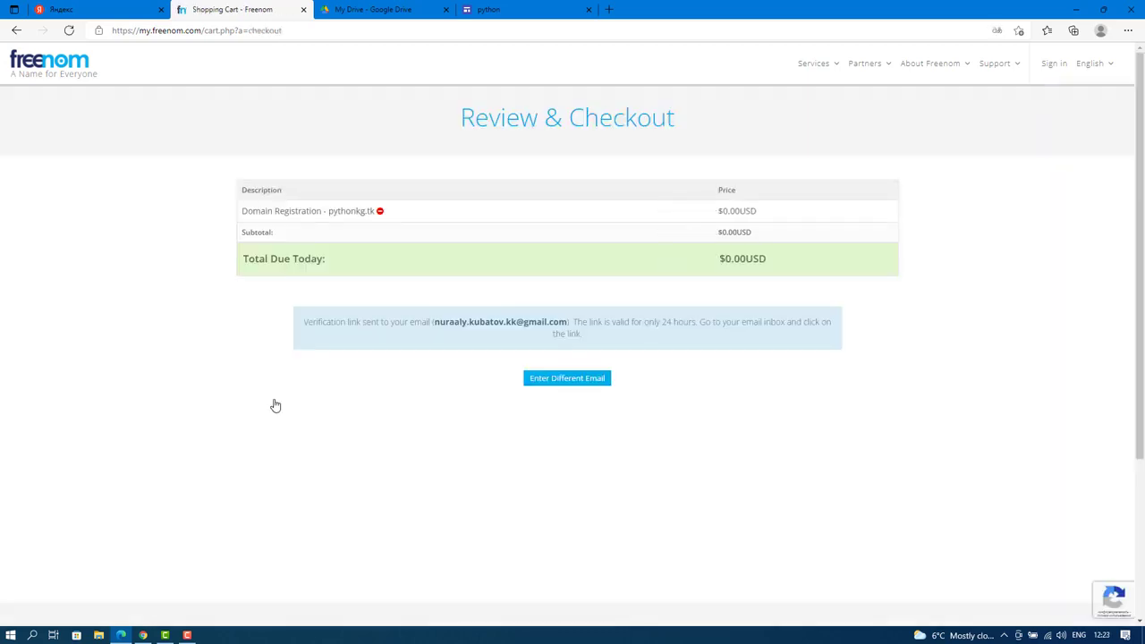
Switch to the receiving Google account's Gmail and follow the Freenom Email Verification link.
left_click(611, 11)
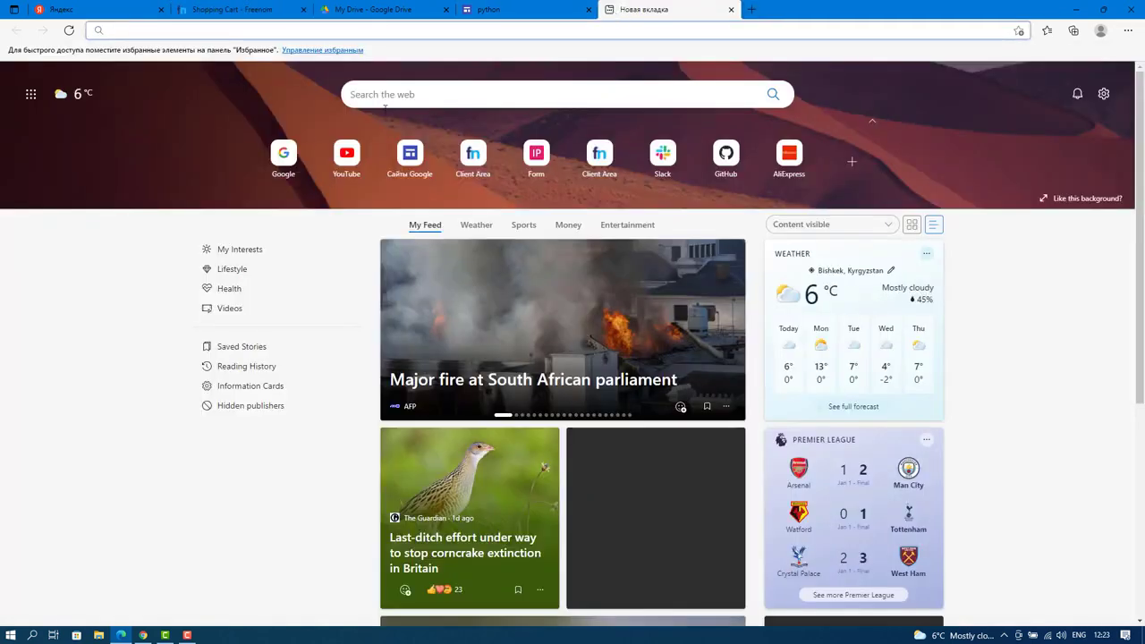
left_click(280, 158)
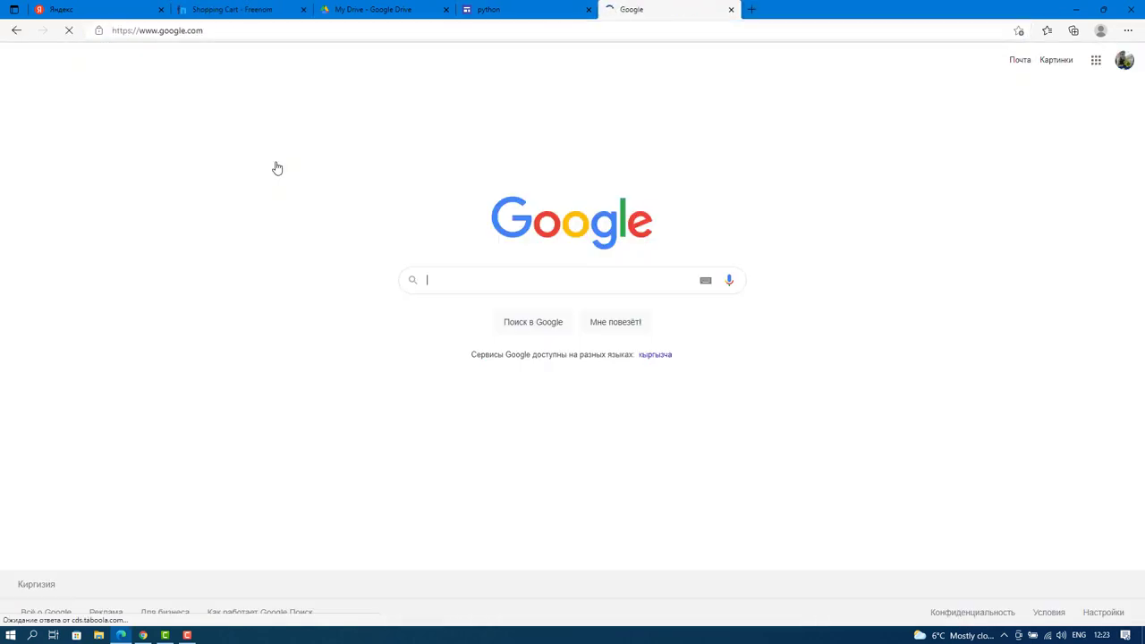
left_click(1123, 62)
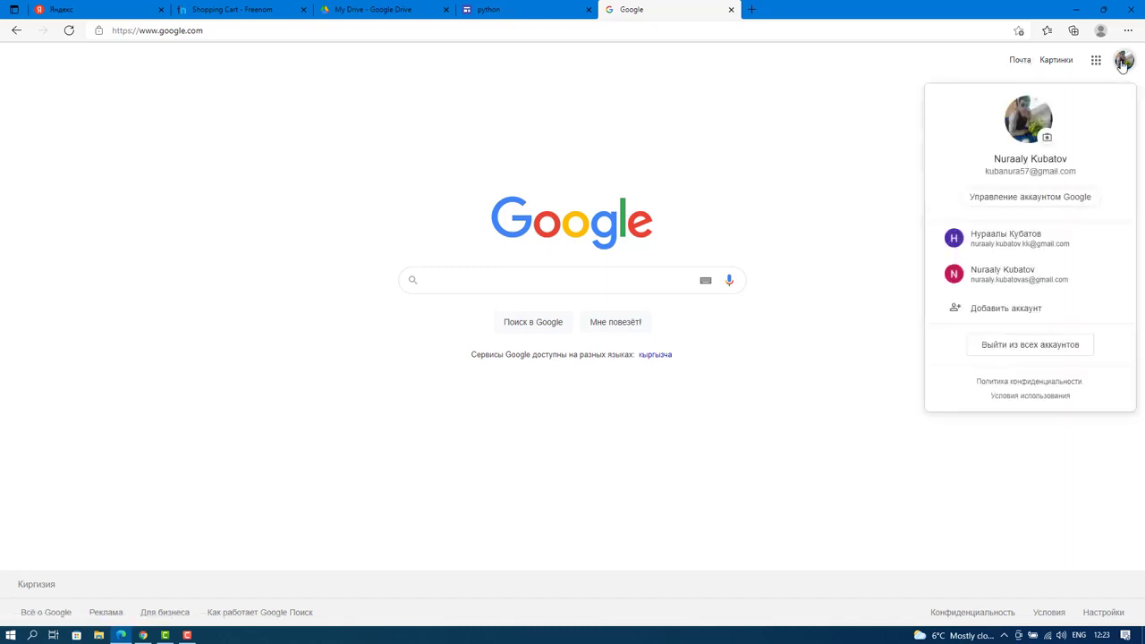
left_click(1064, 247)
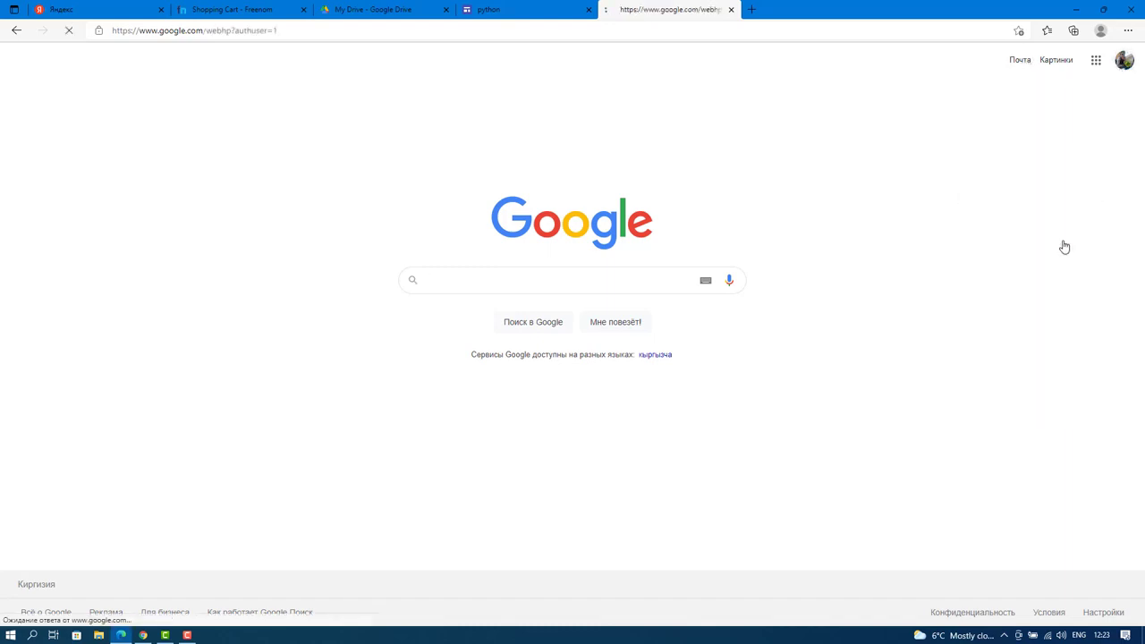
left_click(1028, 61)
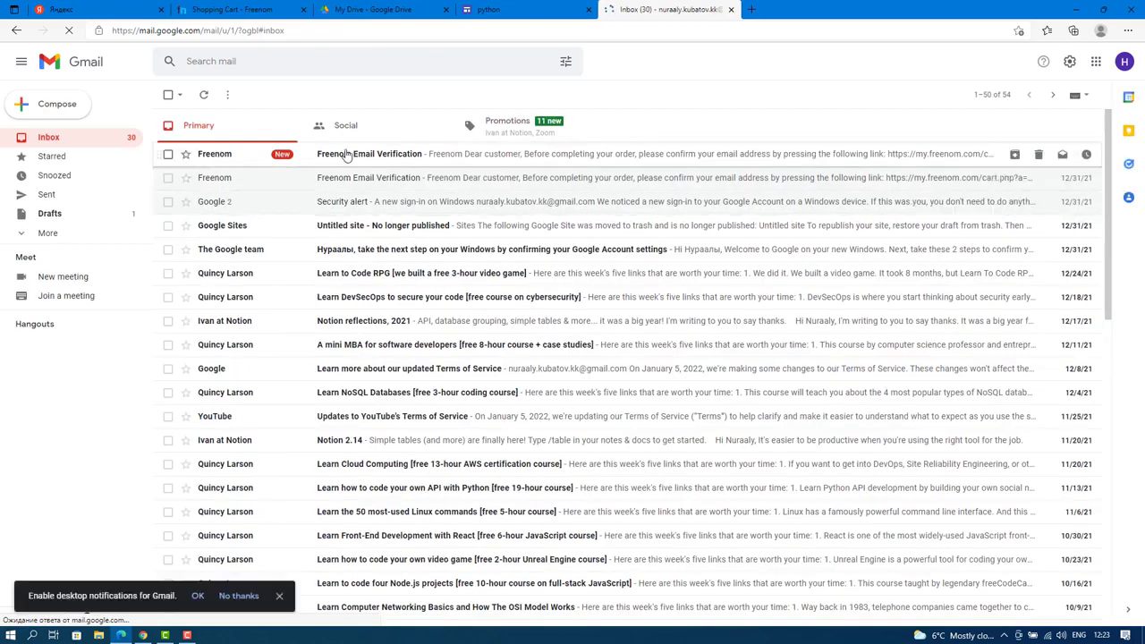
left_click(347, 155)
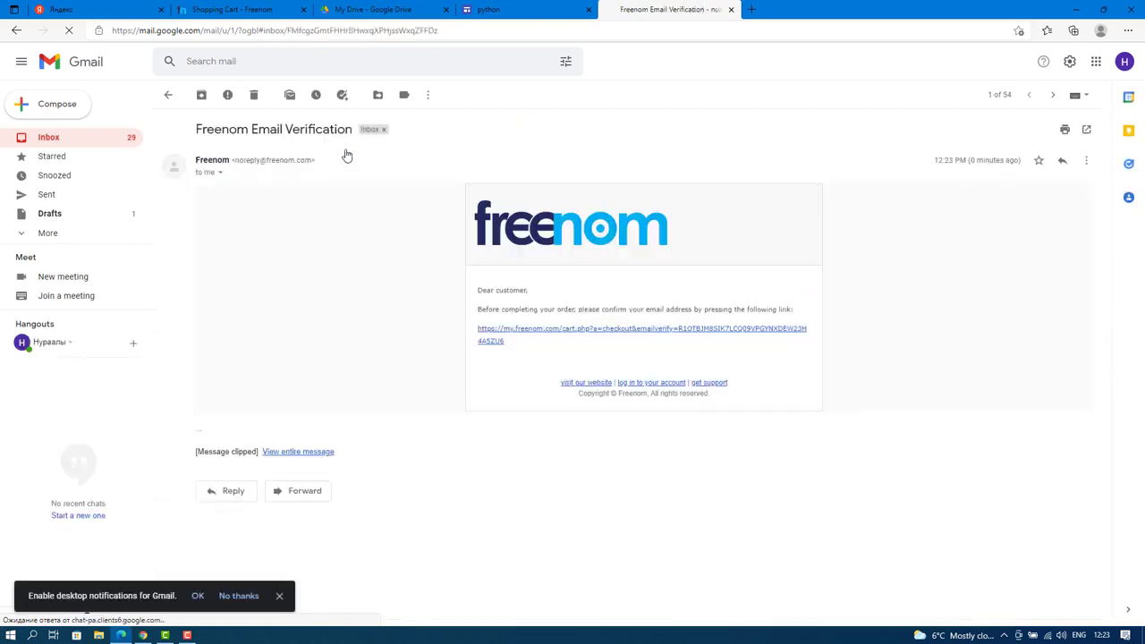
left_click(514, 334)
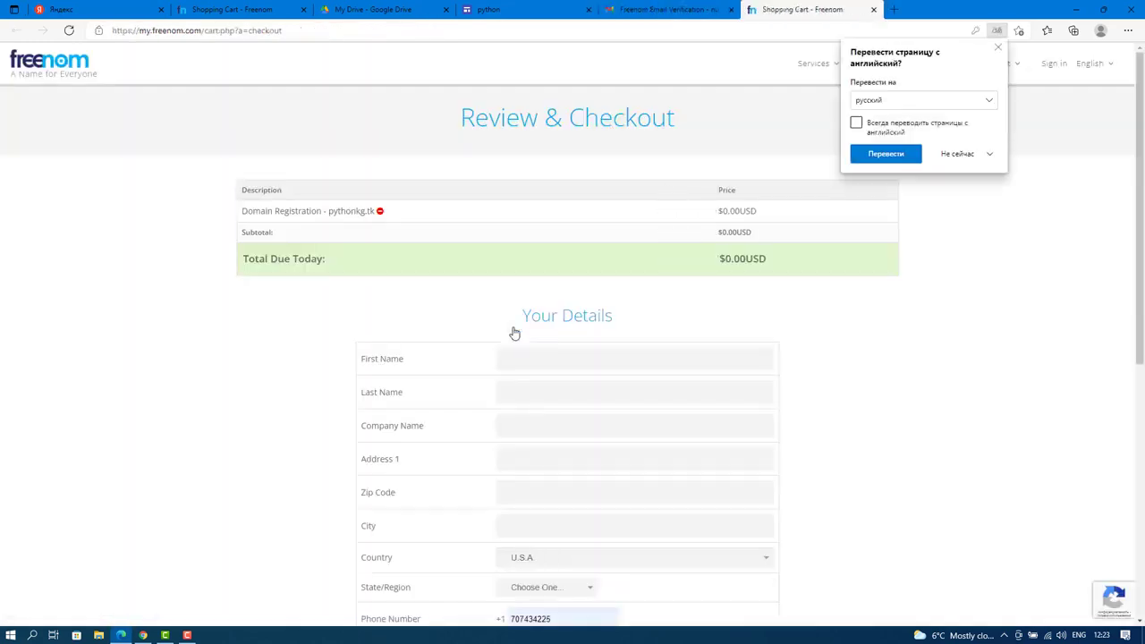
Dismiss the translate offer and enter the first and last name.
left_click(995, 49)
scroll(475, 250, "down", 2)
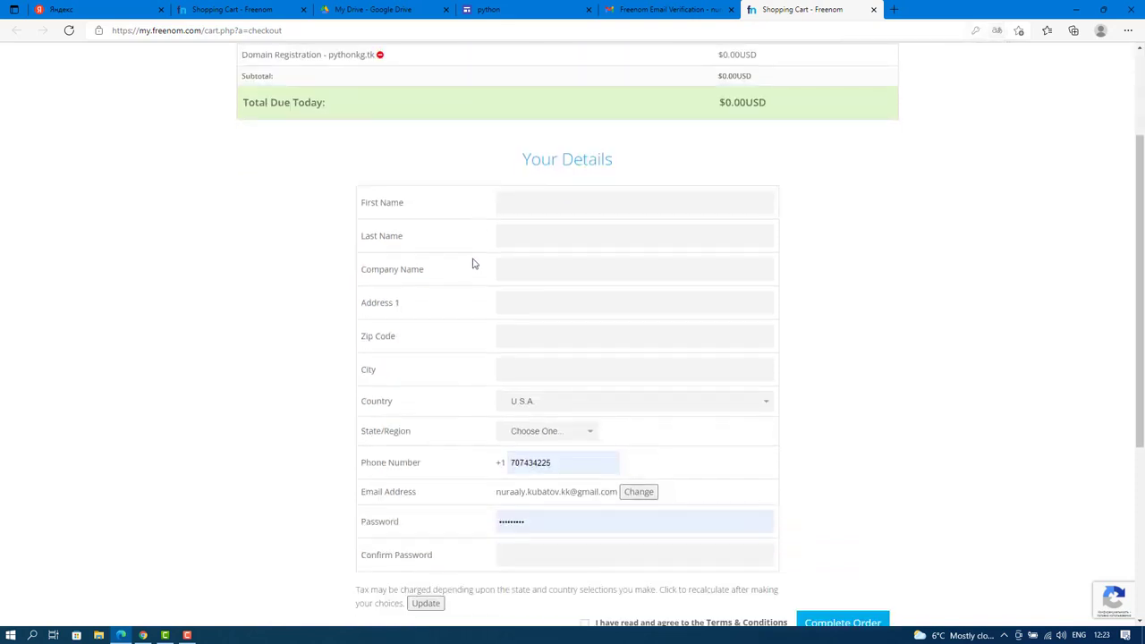
left_click(521, 185)
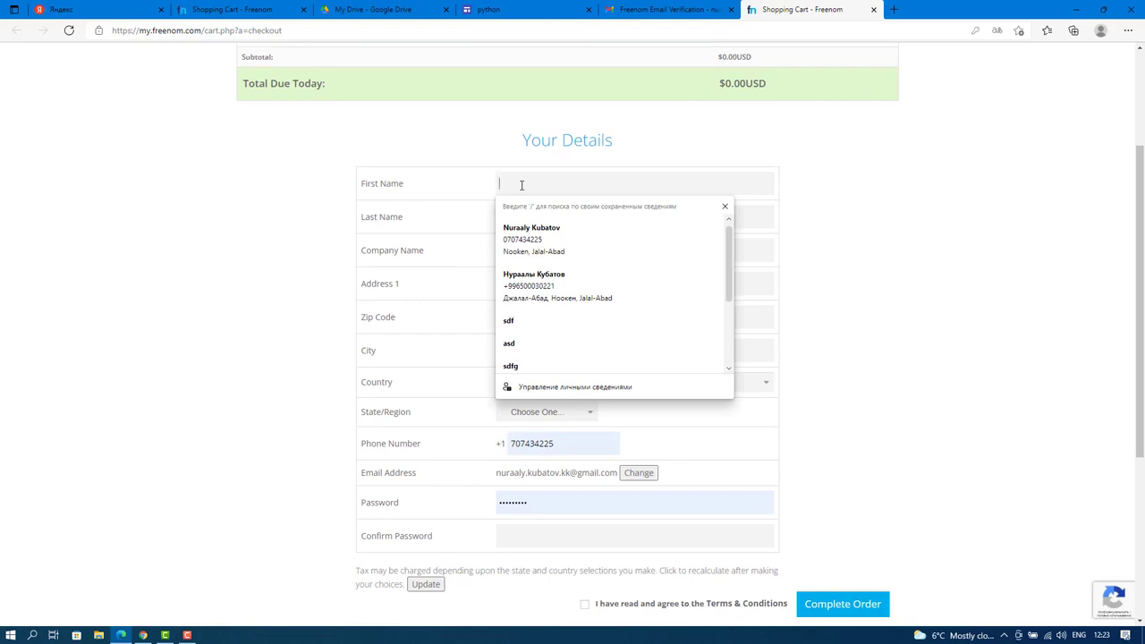
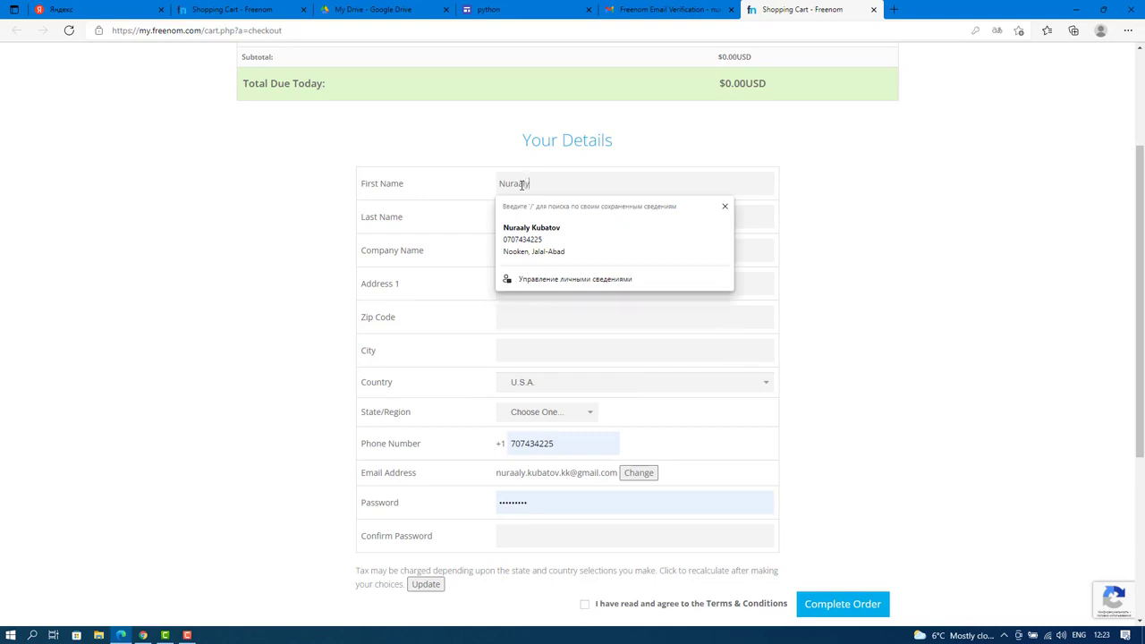
key("Tab")
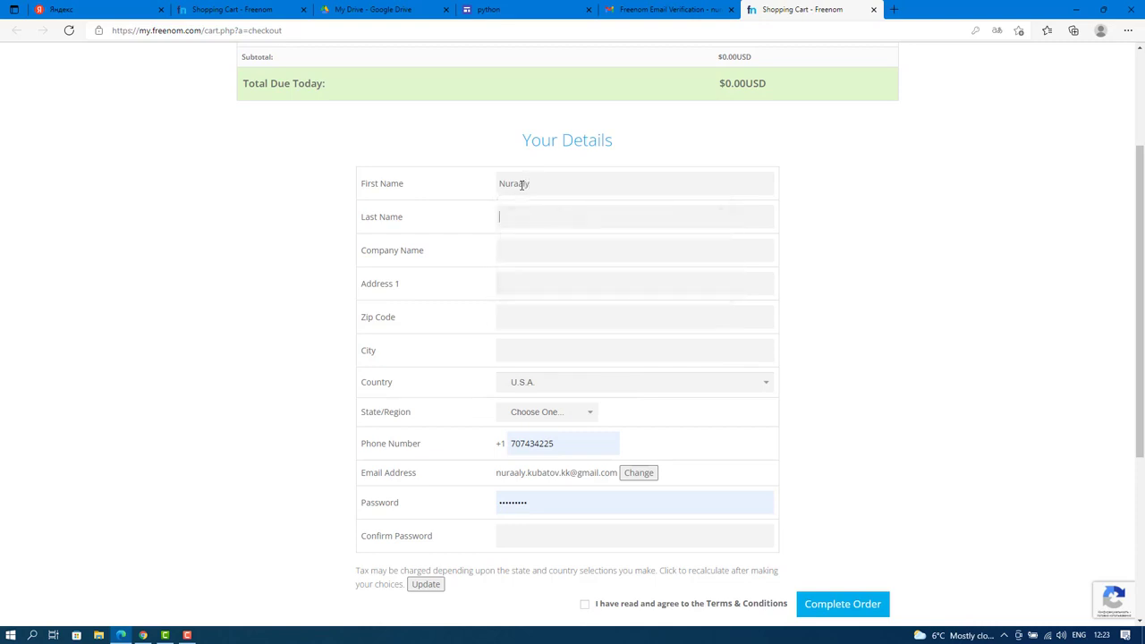
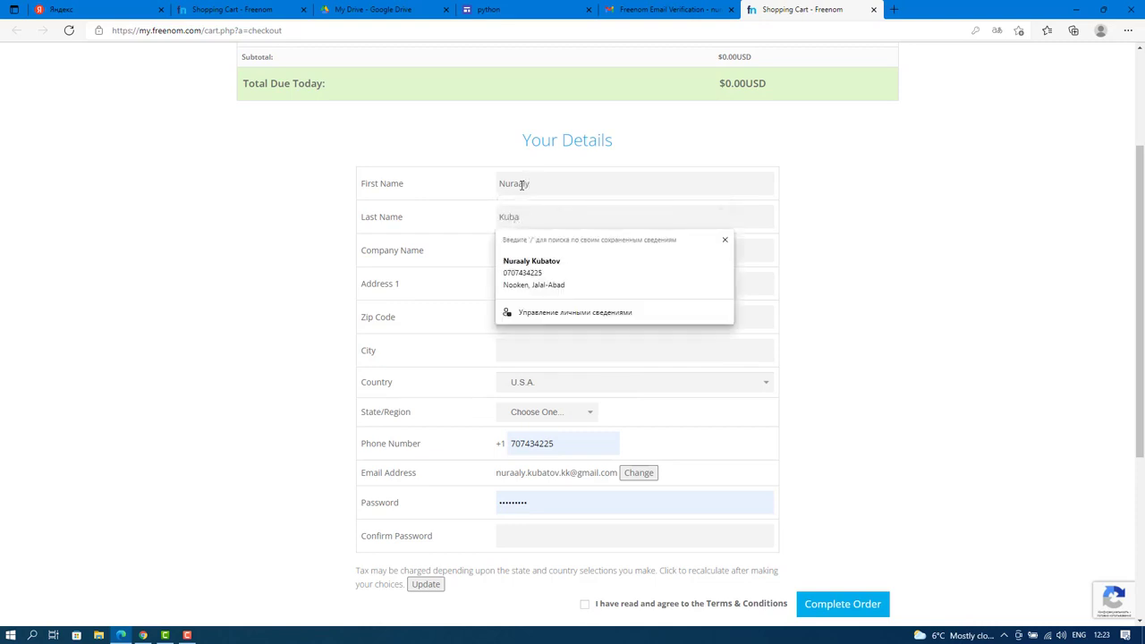
key("Tab")
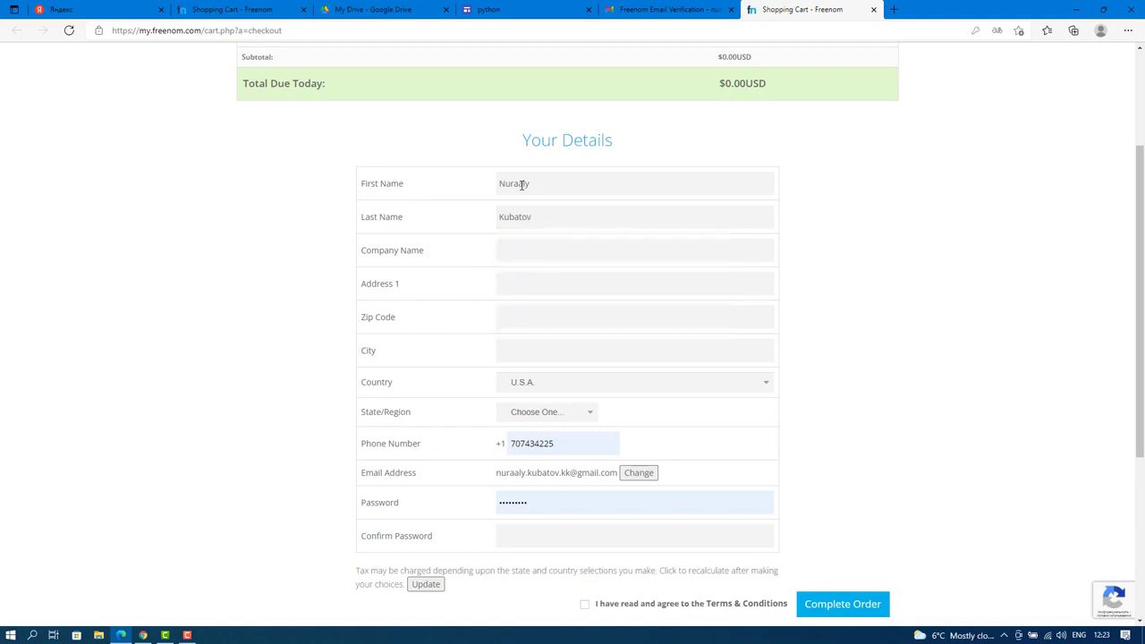
Enter the street address in Address 1 and the city.
left_click(528, 281)
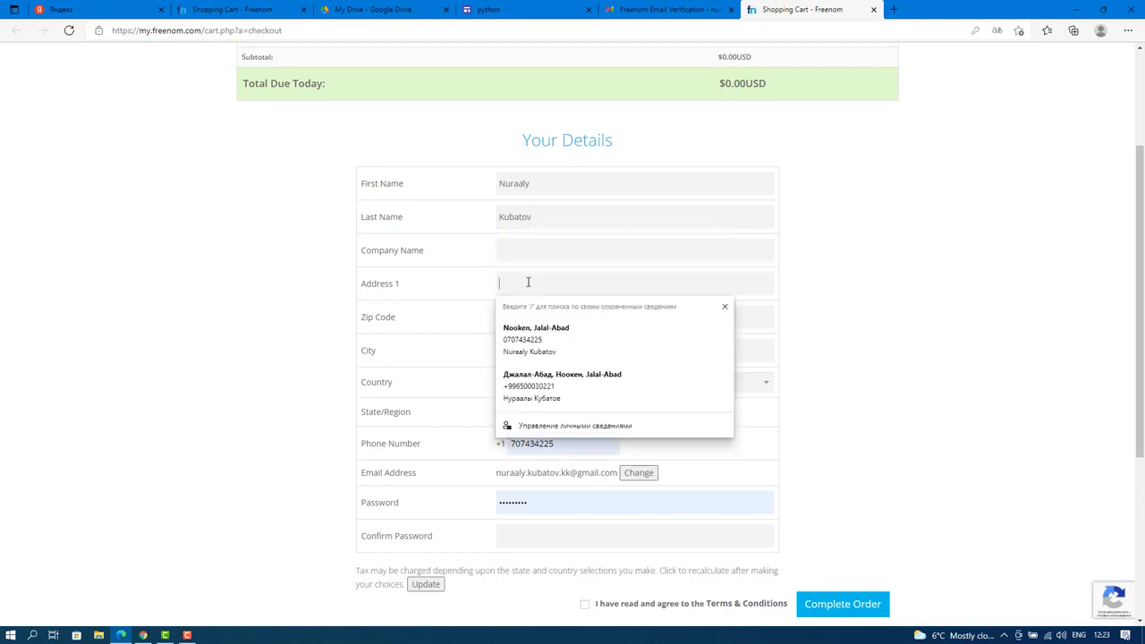
type("Nooken")
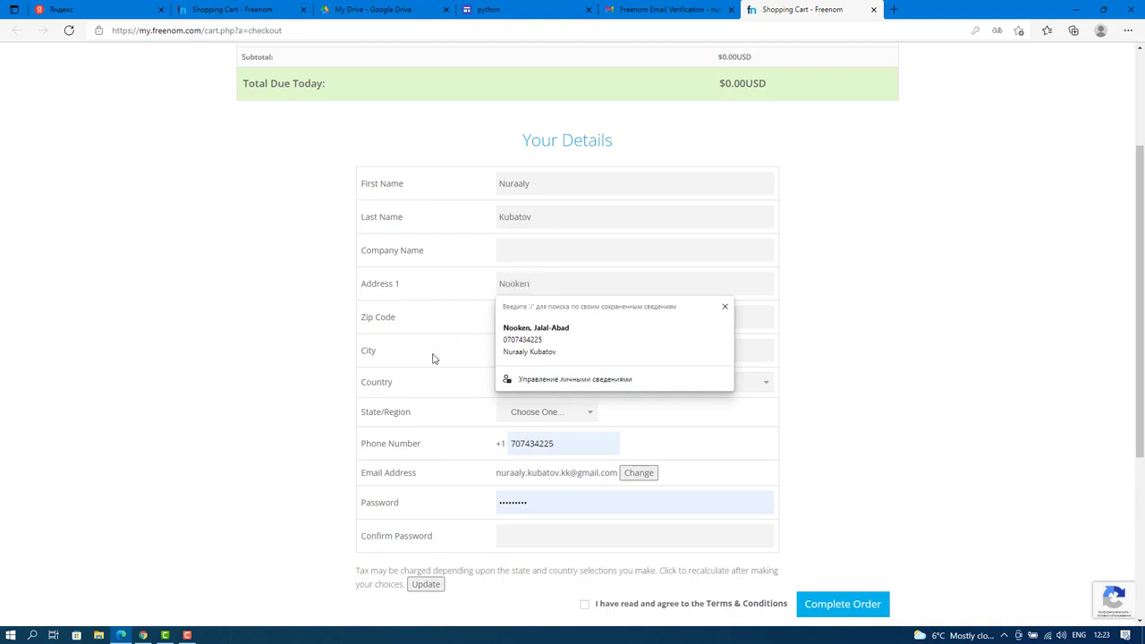
left_click(517, 351)
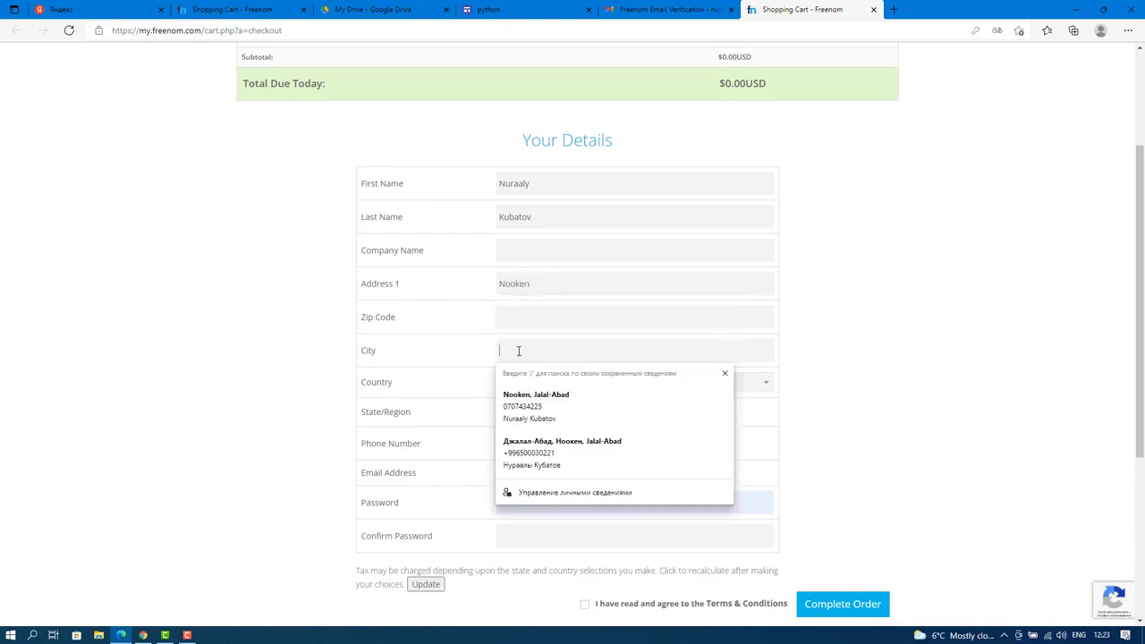
type("Jalal-Abad")
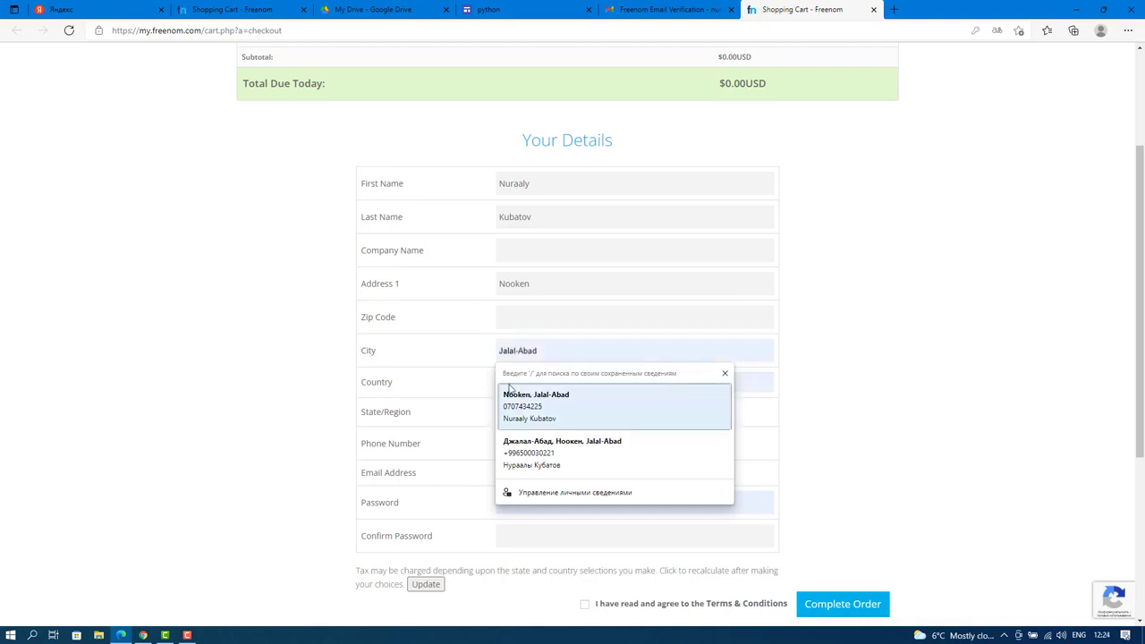
Choose Kyrgyzstan as the country and Jalal-Abad as the state/region.
left_click(514, 393)
left_click(586, 385)
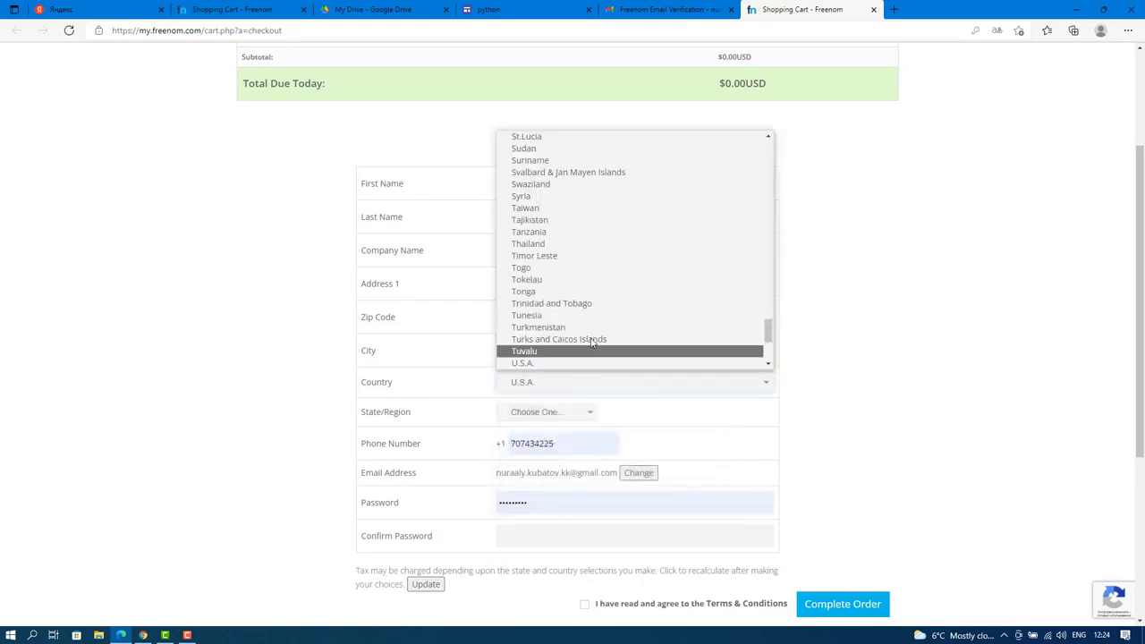
scroll(601, 315, "up", 6)
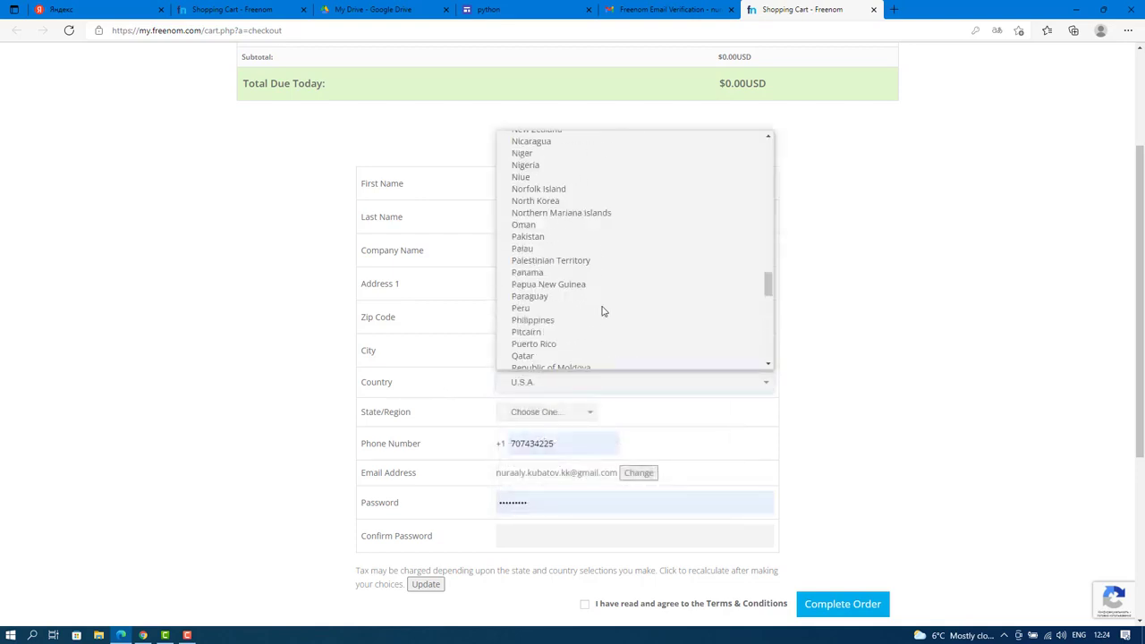
scroll(602, 310, "up", 20)
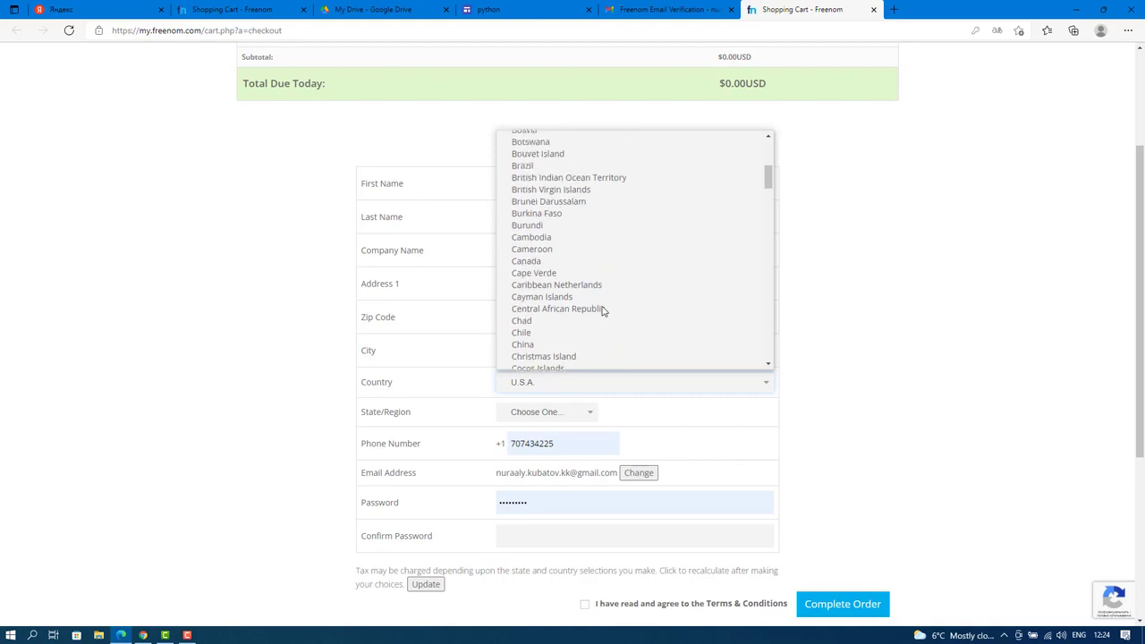
scroll(603, 311, "up", 5)
scroll(577, 259, "down", 8)
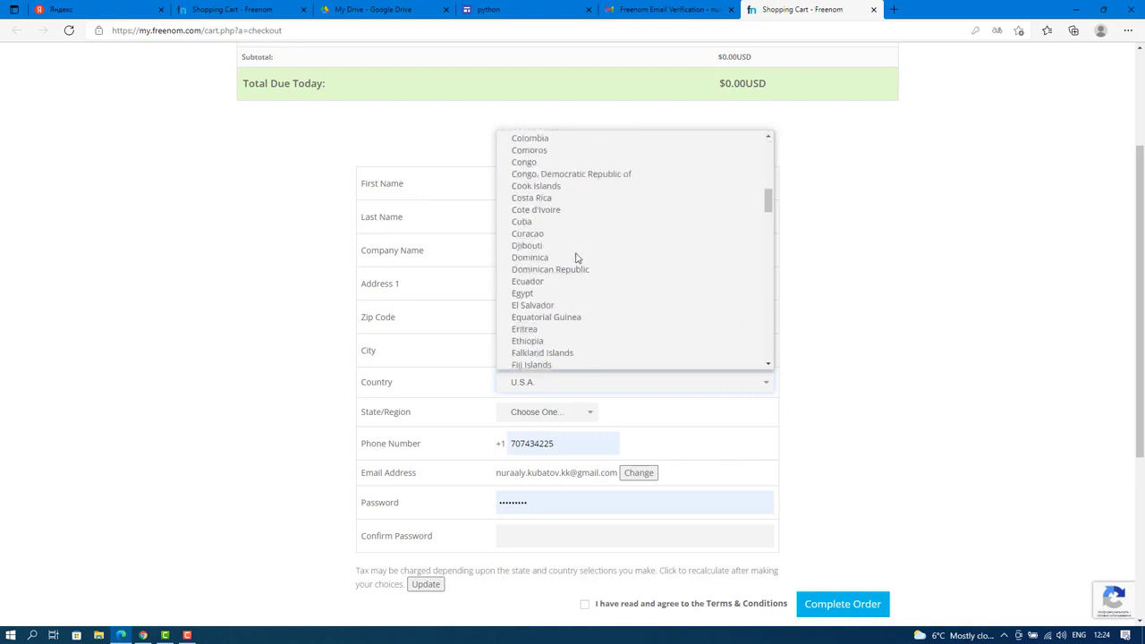
scroll(575, 258, "down", 20)
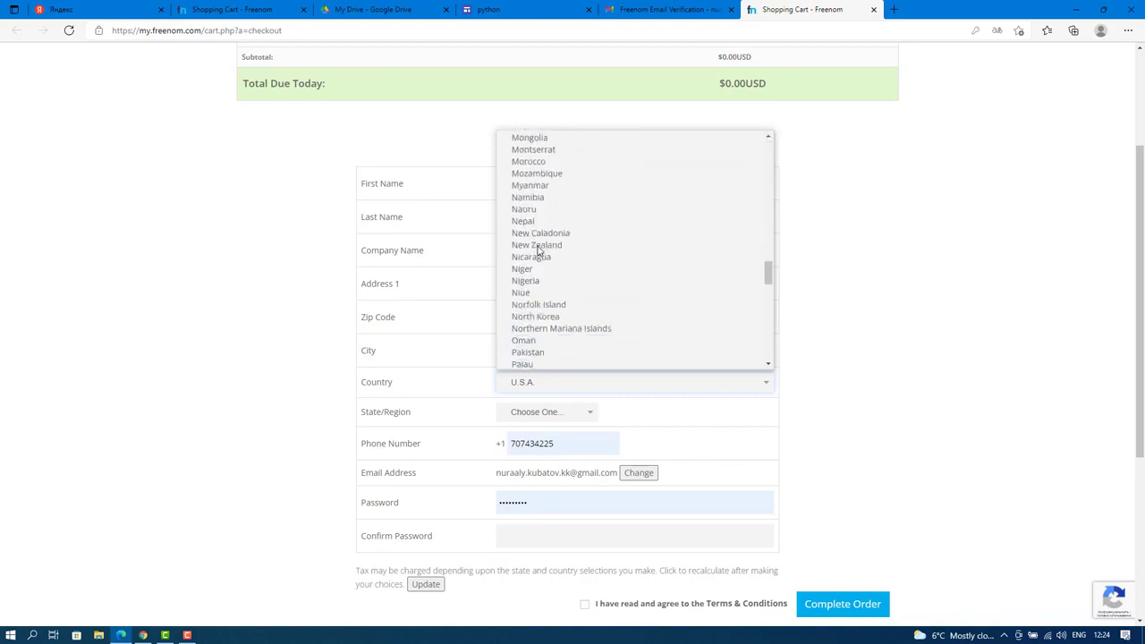
scroll(538, 250, "down", 3)
scroll(537, 250, "down", 10)
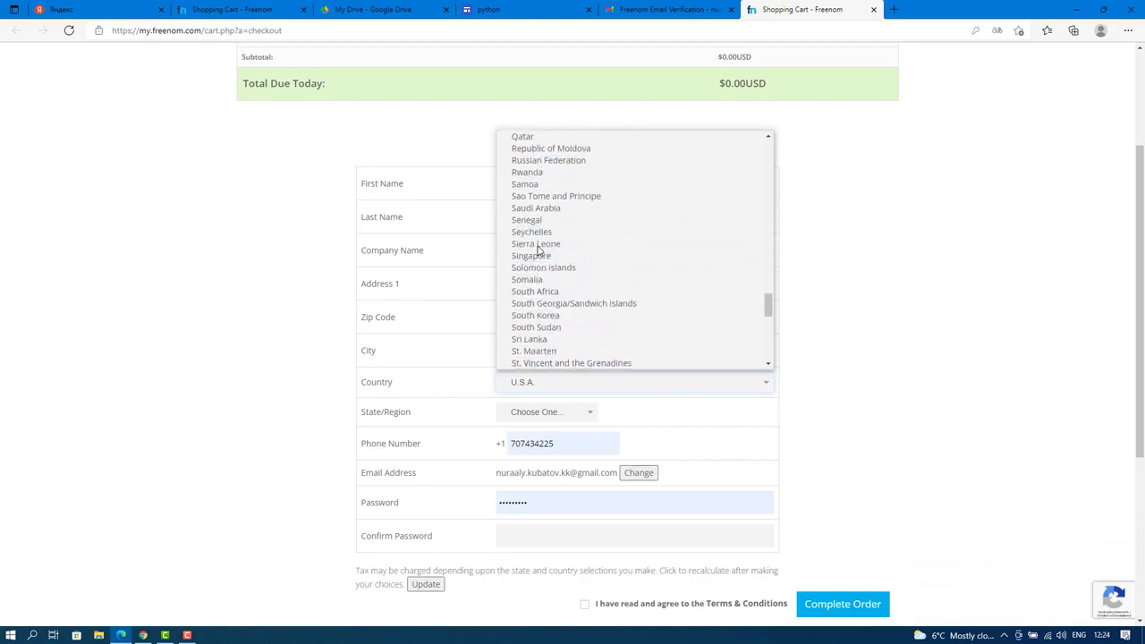
scroll(538, 251, "up", 13)
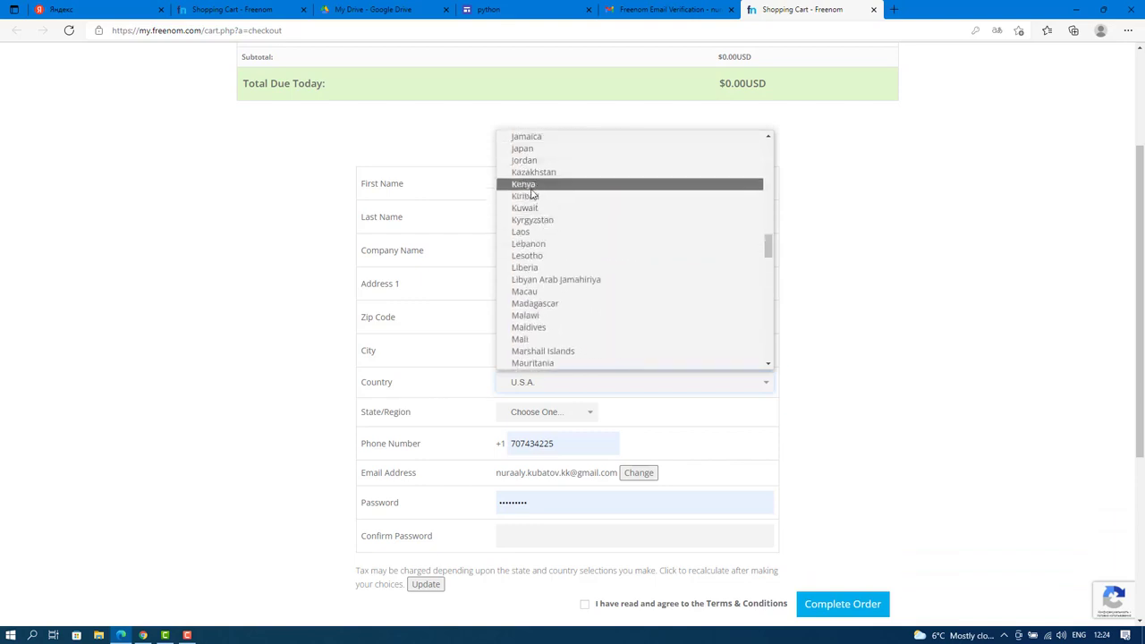
left_click(540, 221)
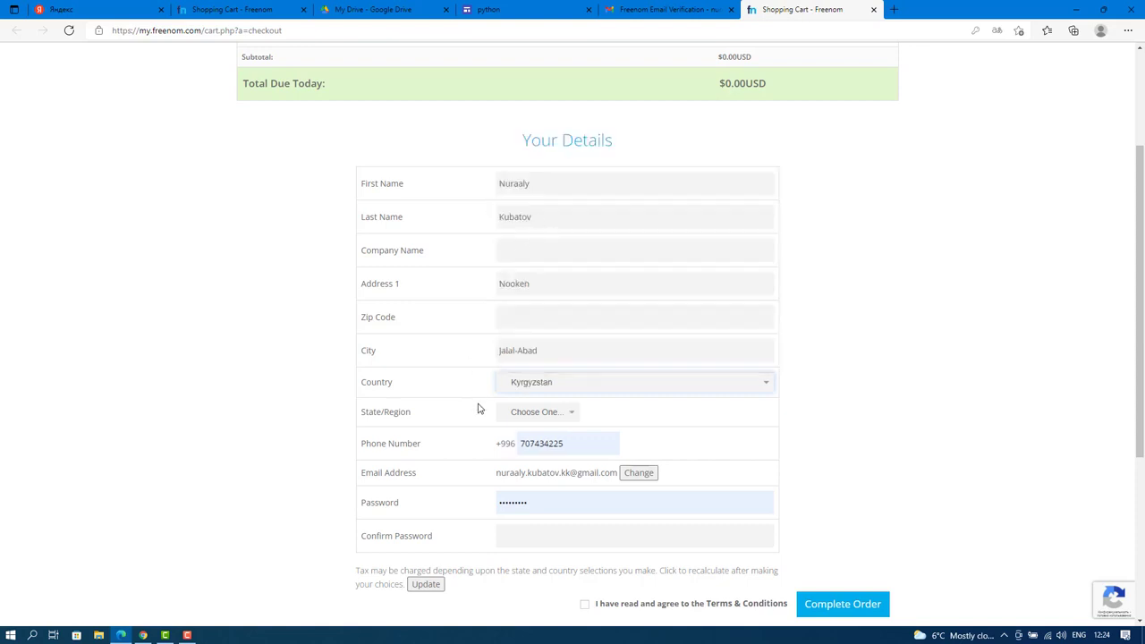
left_click(563, 414)
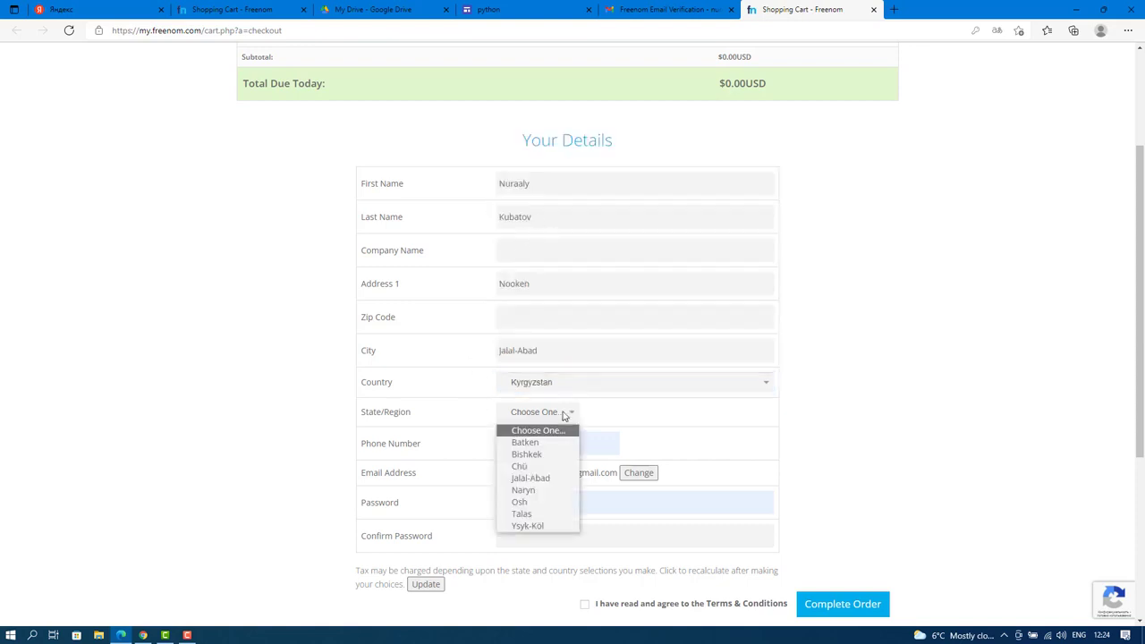
left_click(532, 478)
left_click(577, 443)
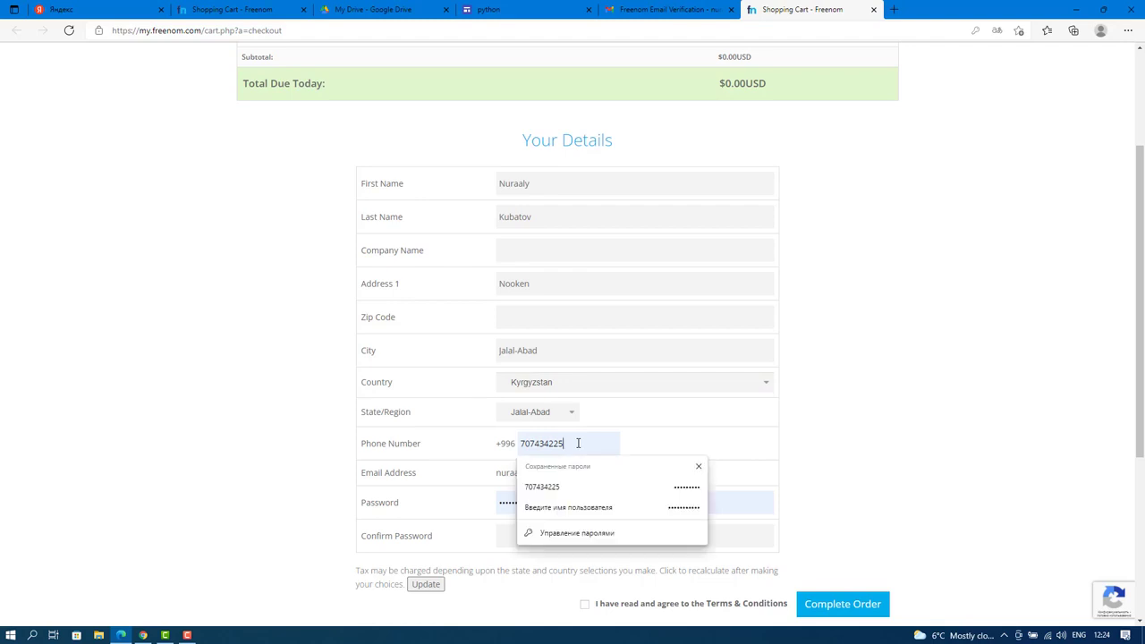
Retype the phone number, enter and confirm the account password, and tick Terms & Conditions.
left_click_drag(579, 442, 503, 447)
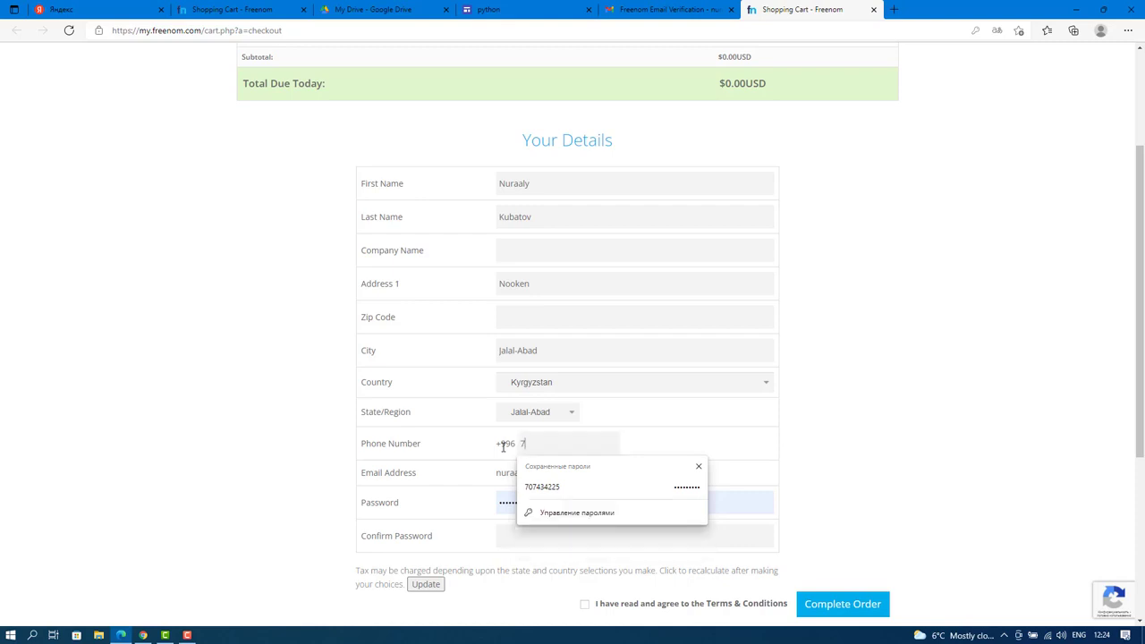
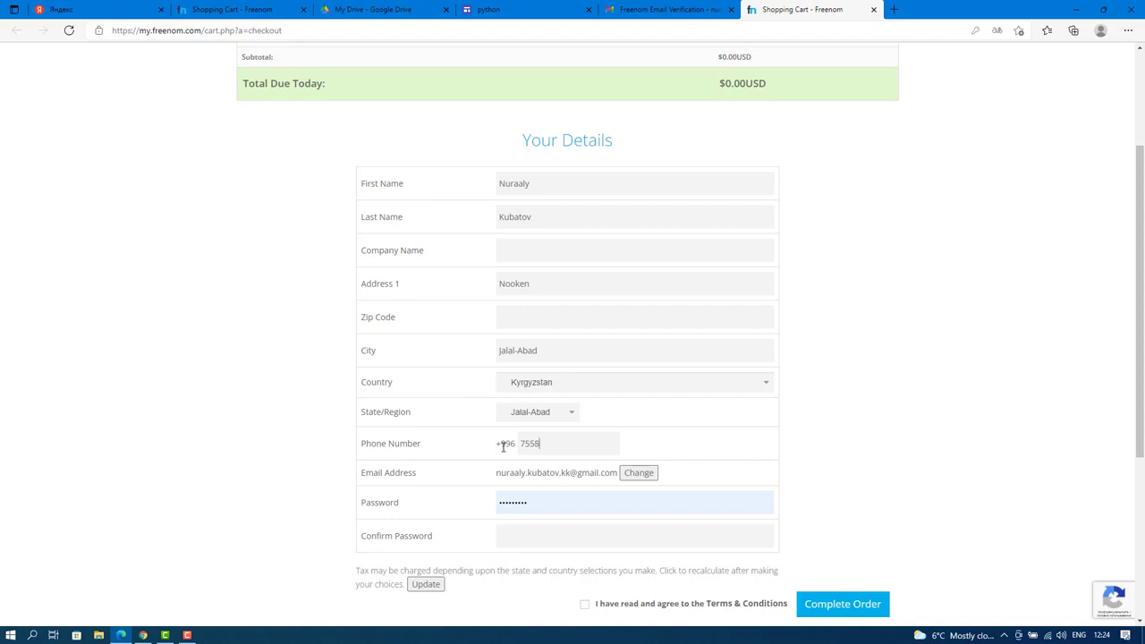
double_click(540, 504)
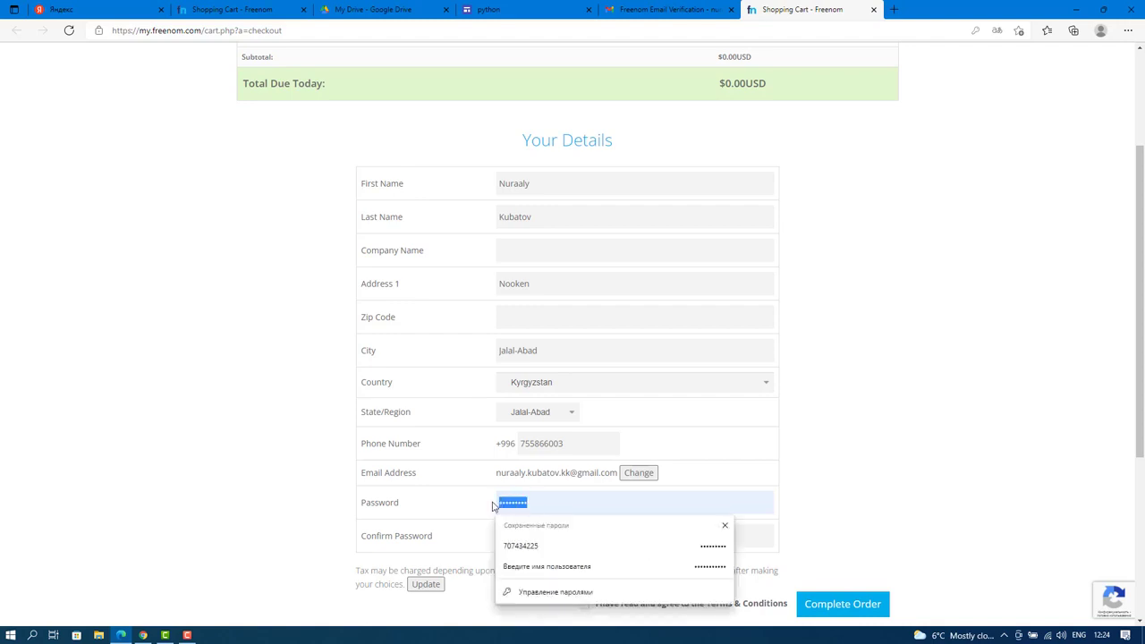
type("•••")
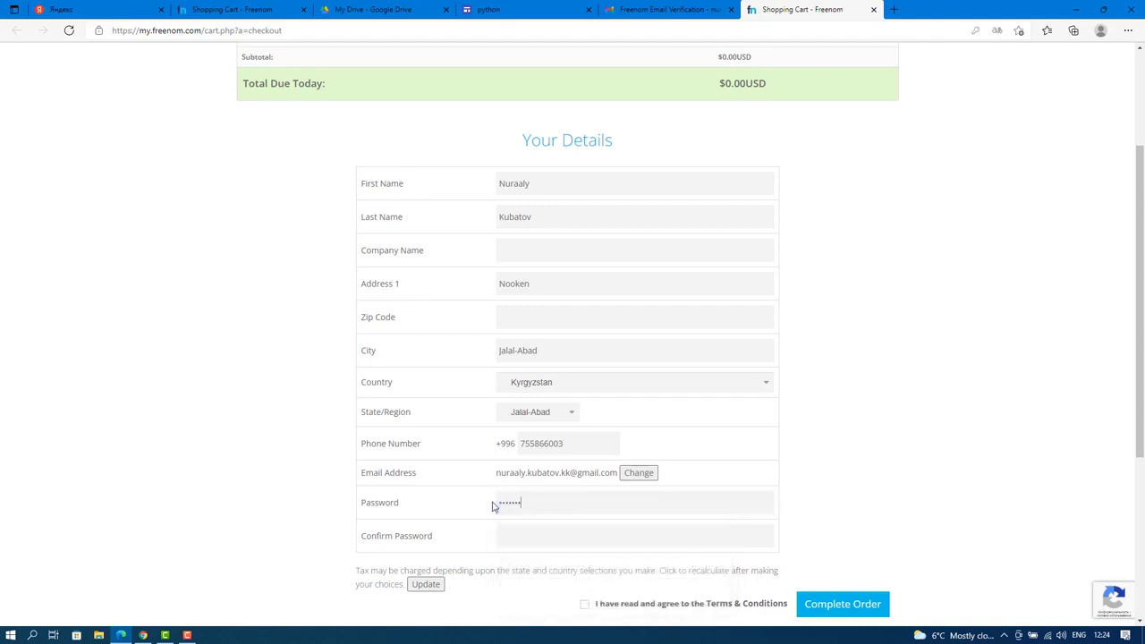
left_click(525, 536)
type("•••••••")
scroll(525, 536, "down", 3)
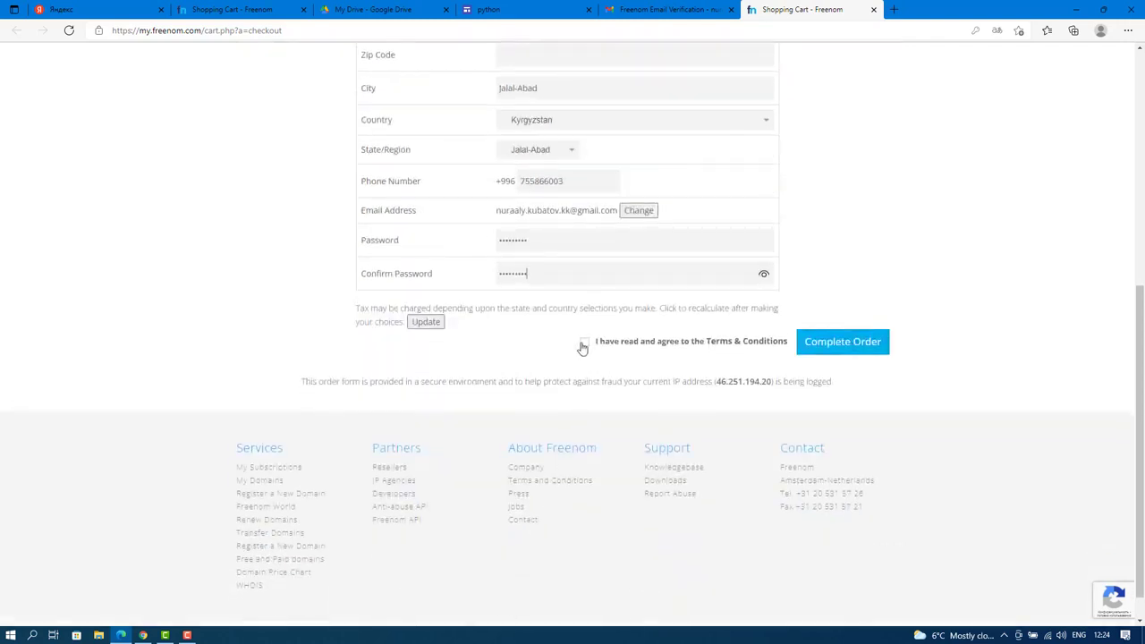
left_click(585, 342)
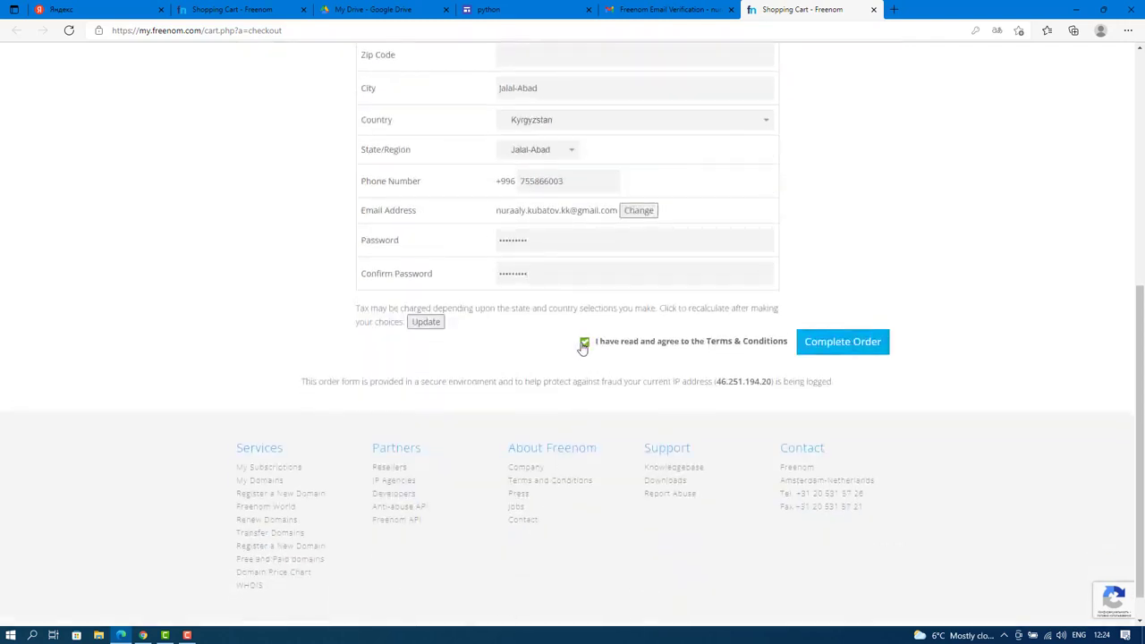
Complete the pythonkg.tk order, decline Edge's password saving, and copy the order number.
left_click(849, 350)
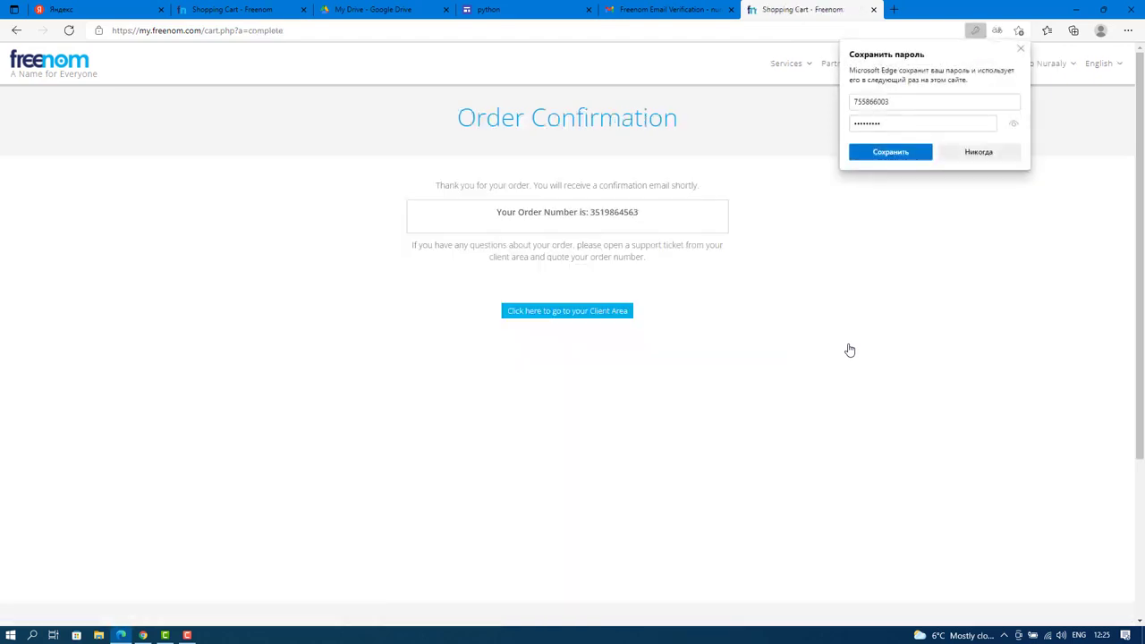
left_click(987, 158)
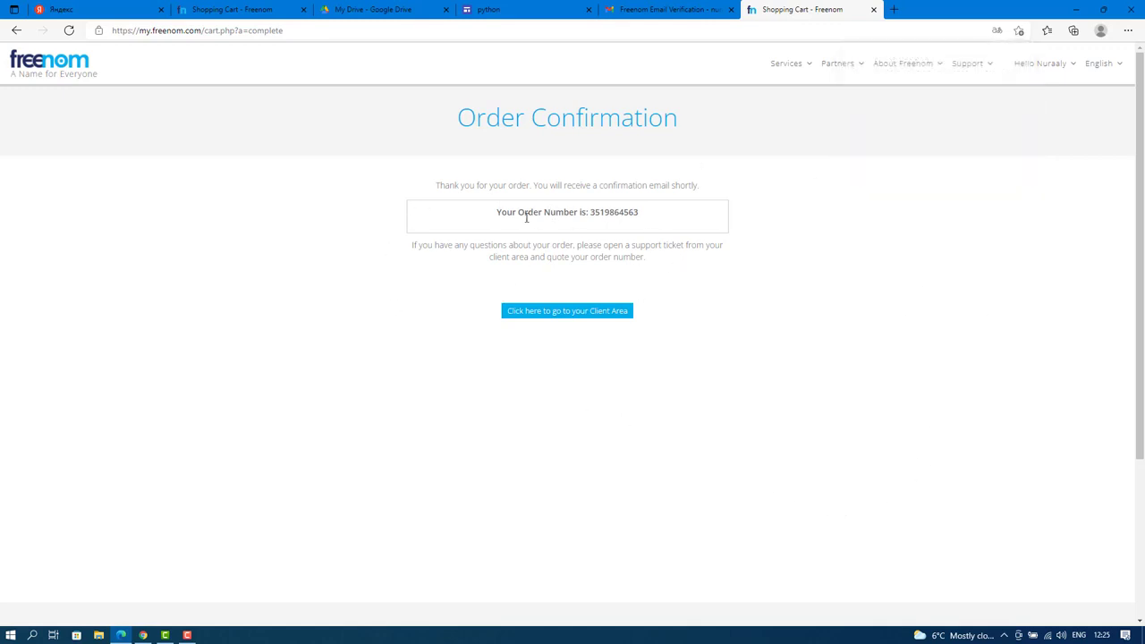
left_click_drag(639, 213, 590, 218)
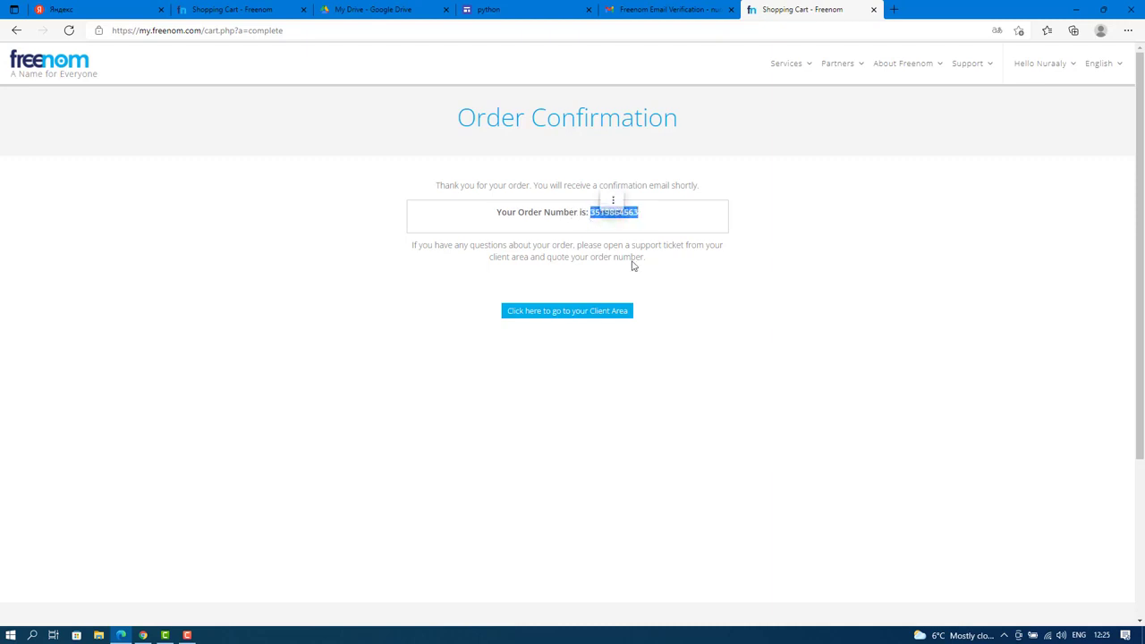
key("ctrl+c")
left_click(872, 259)
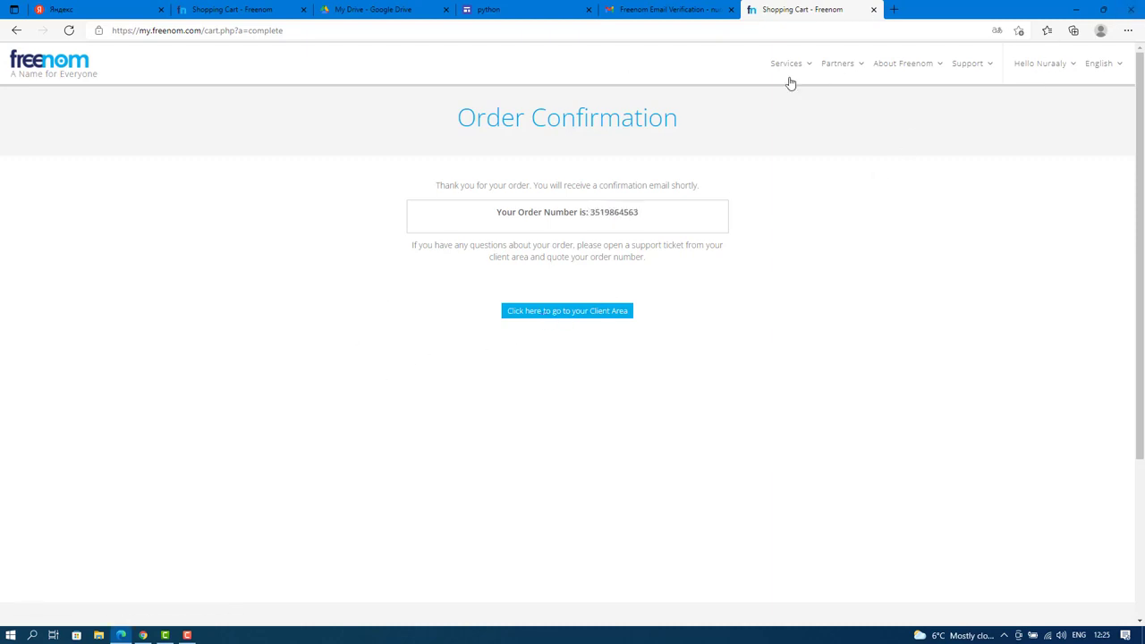
Sign in to Freenom's client area through My Domains using the Google account.
mouse_move(790, 70)
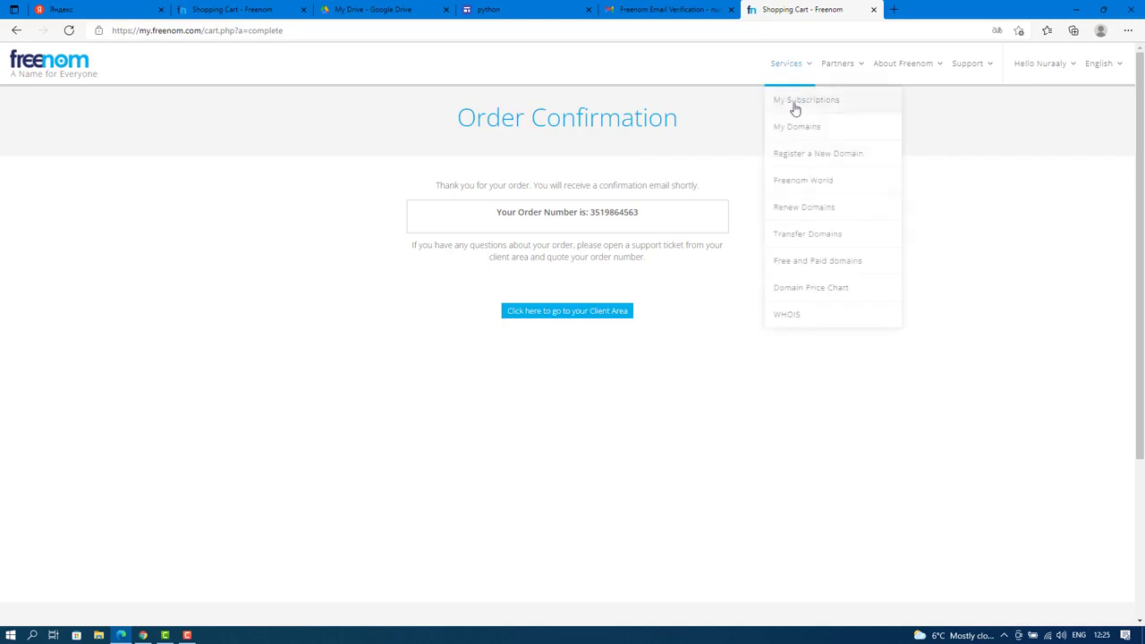
left_click(829, 131)
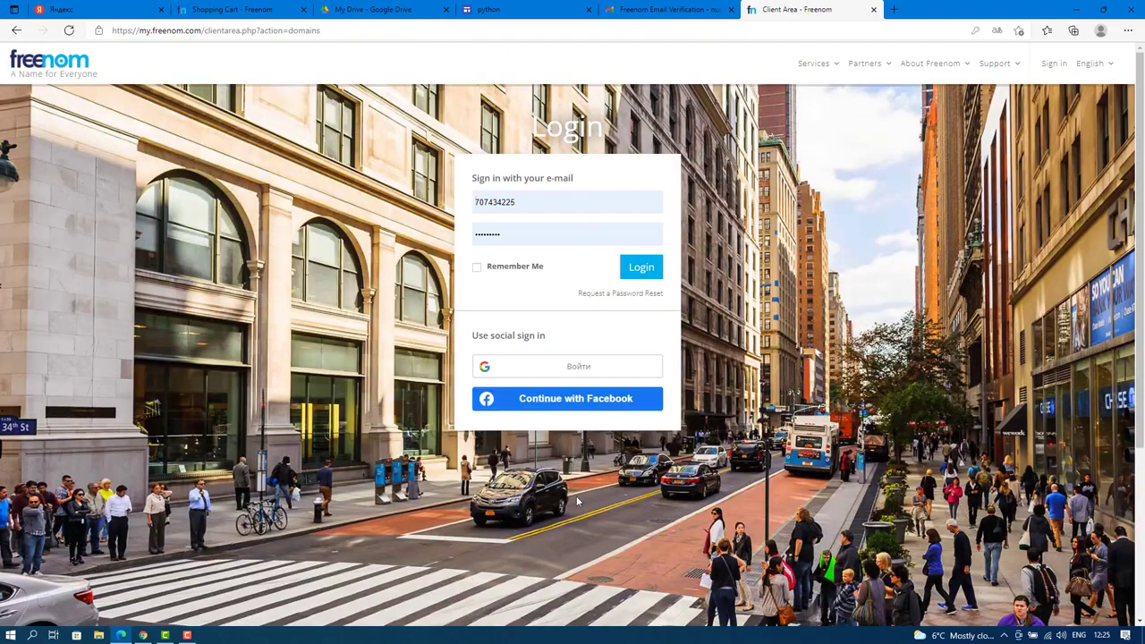
left_click(591, 366)
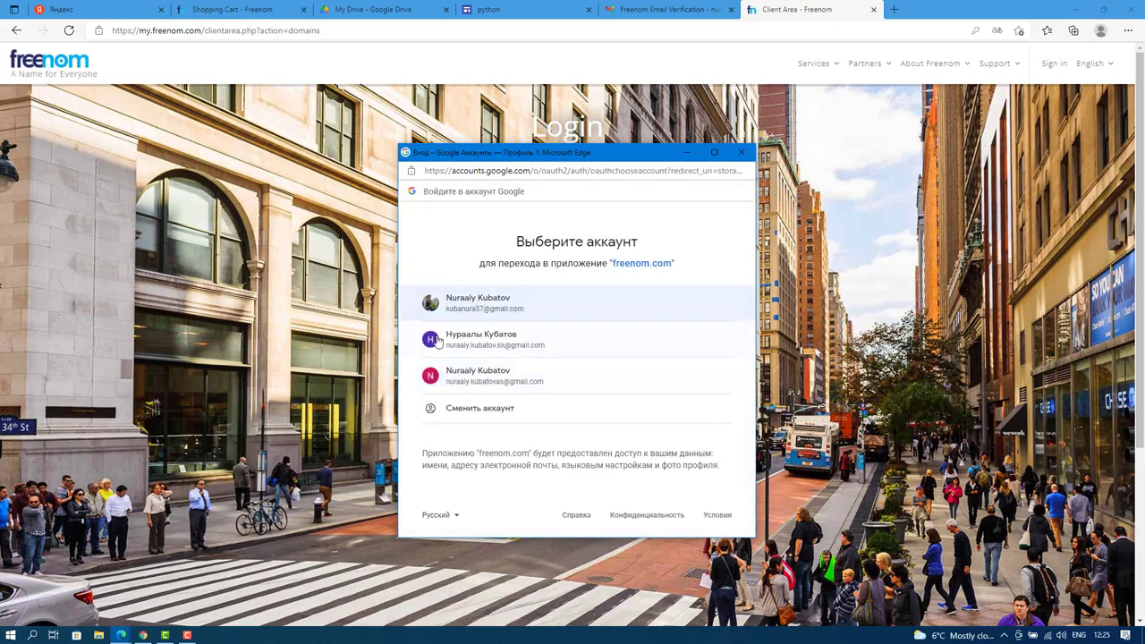
left_click(501, 341)
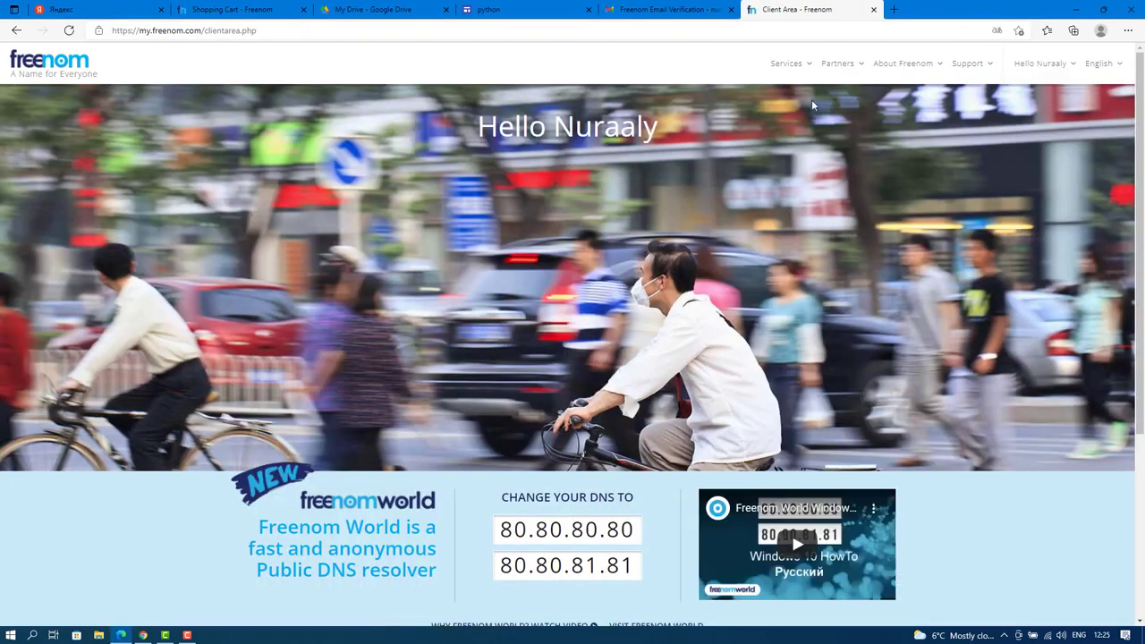
Open the Manage Domain page for pythonkg.tk from Freenom's My Domains list.
mouse_move(800, 67)
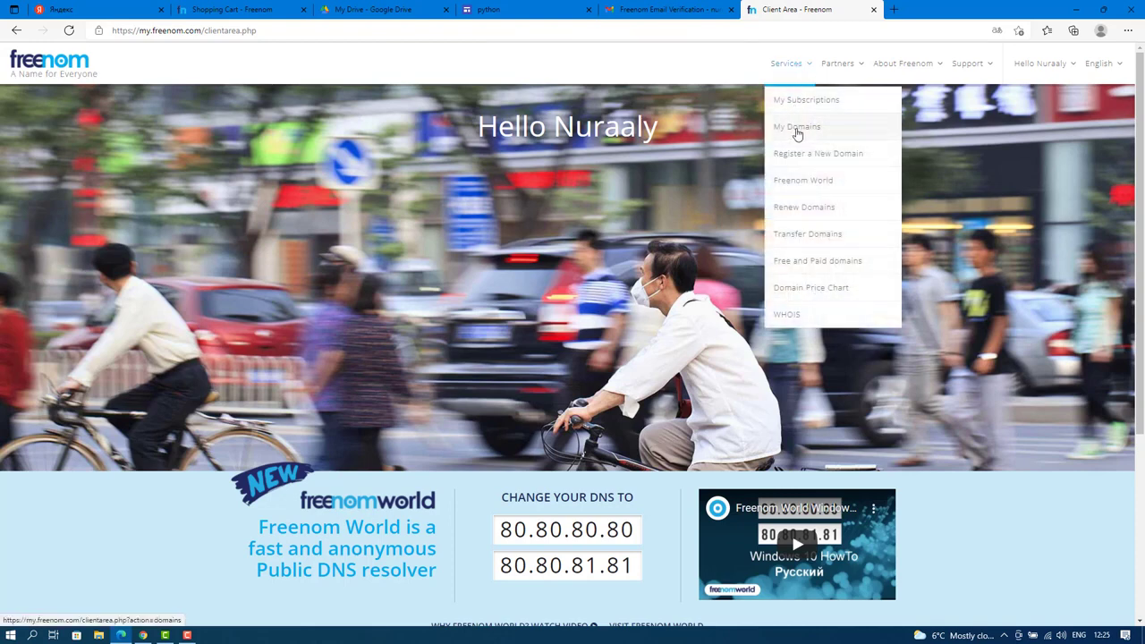
left_click(806, 127)
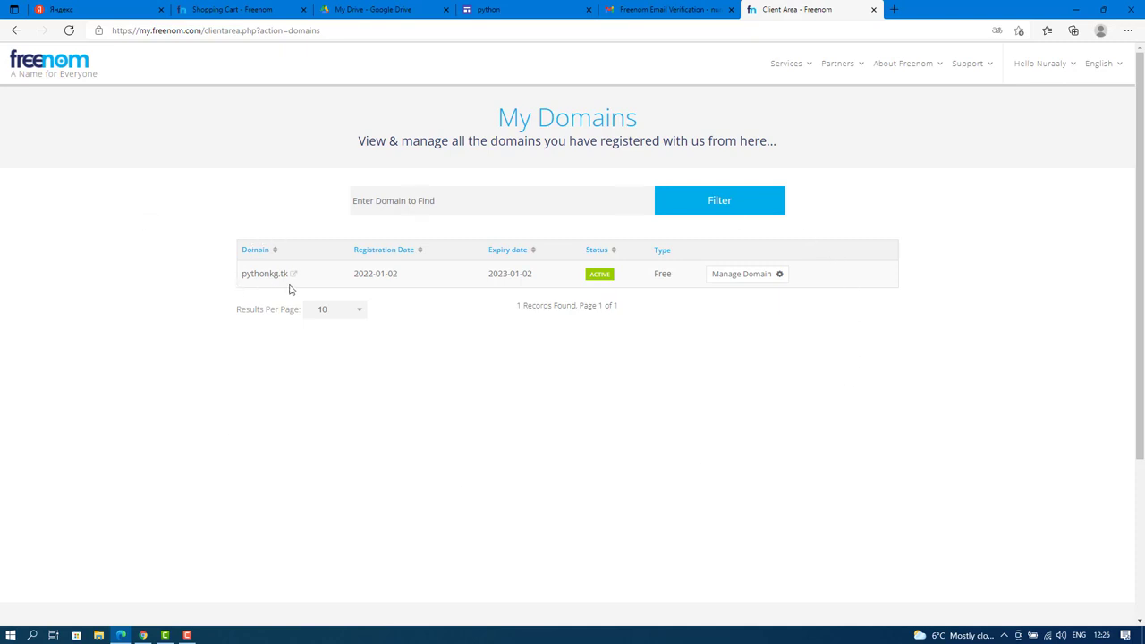
left_click(746, 280)
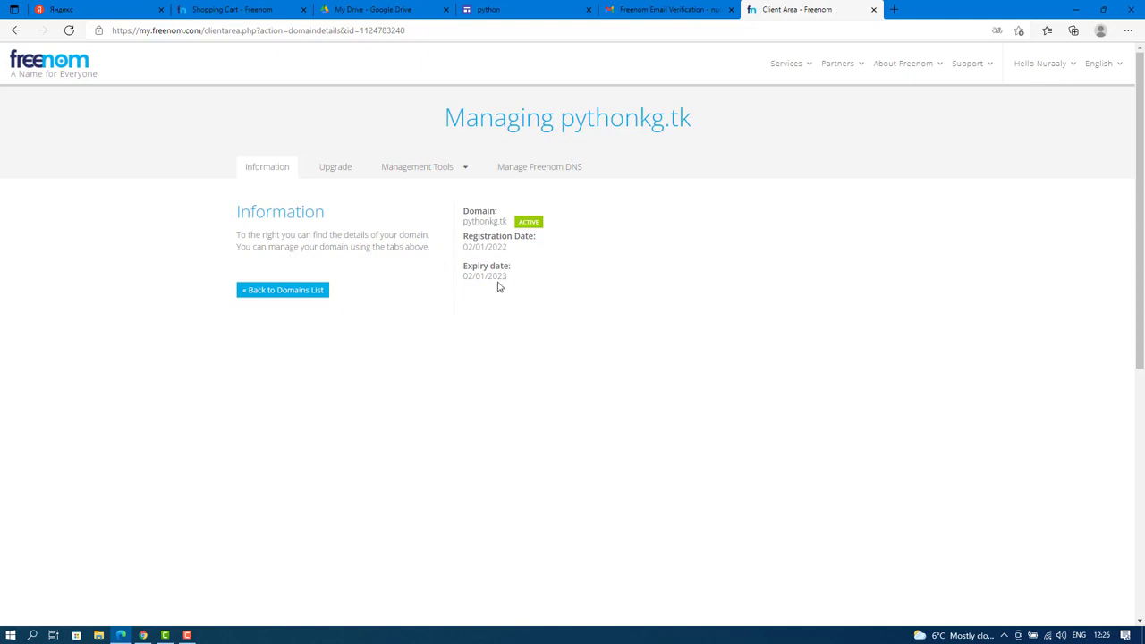
Open Freenom DNS management for pythonkg.tk, then go back to the python site editor.
left_click(533, 169)
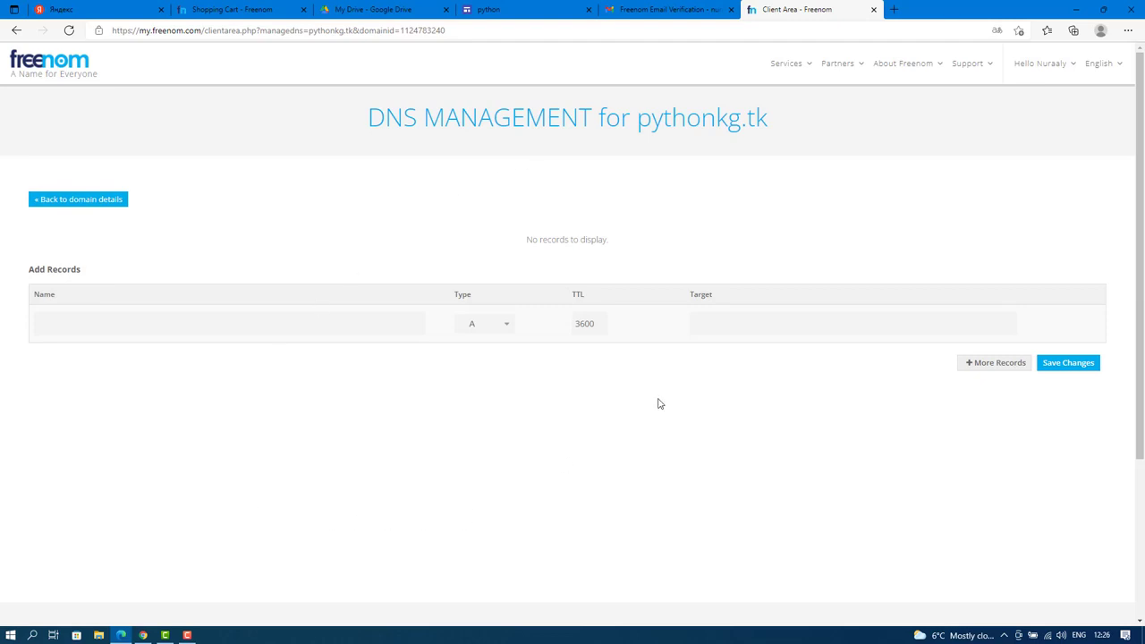
left_click(508, 11)
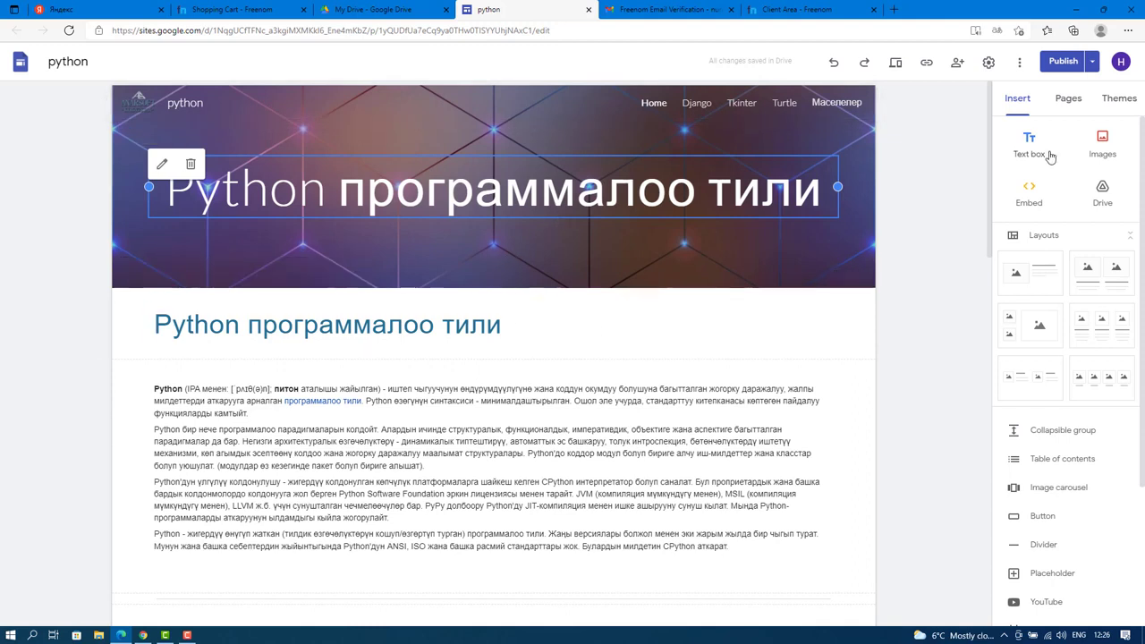
Open the site's Custom domains settings, translate the editor into Russian, and start domain setup.
left_click(989, 65)
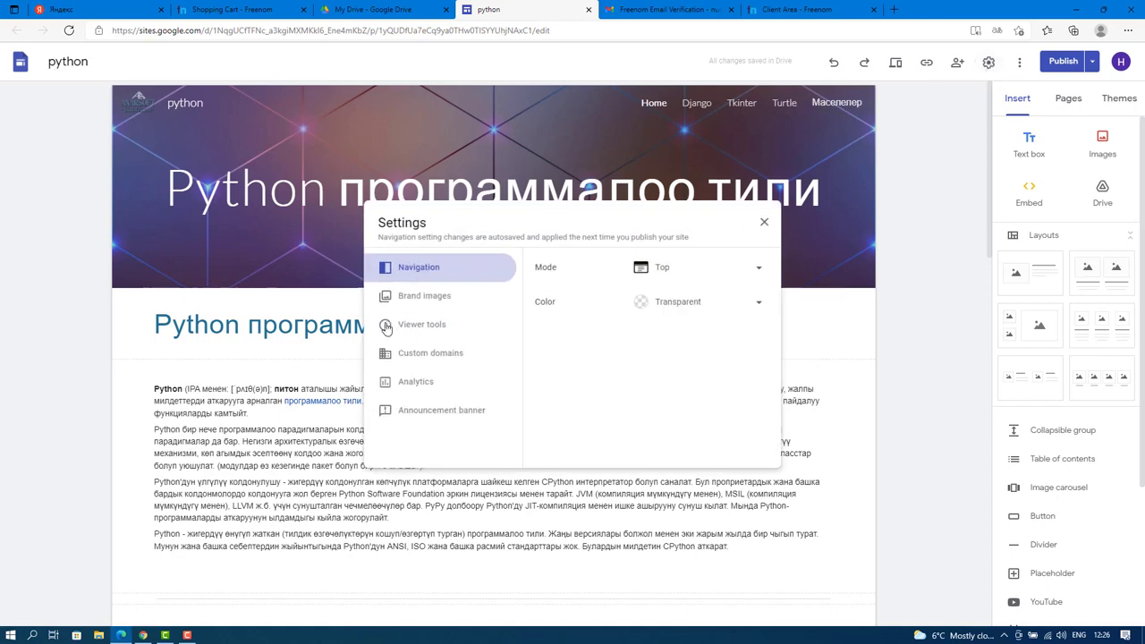
left_click(424, 358)
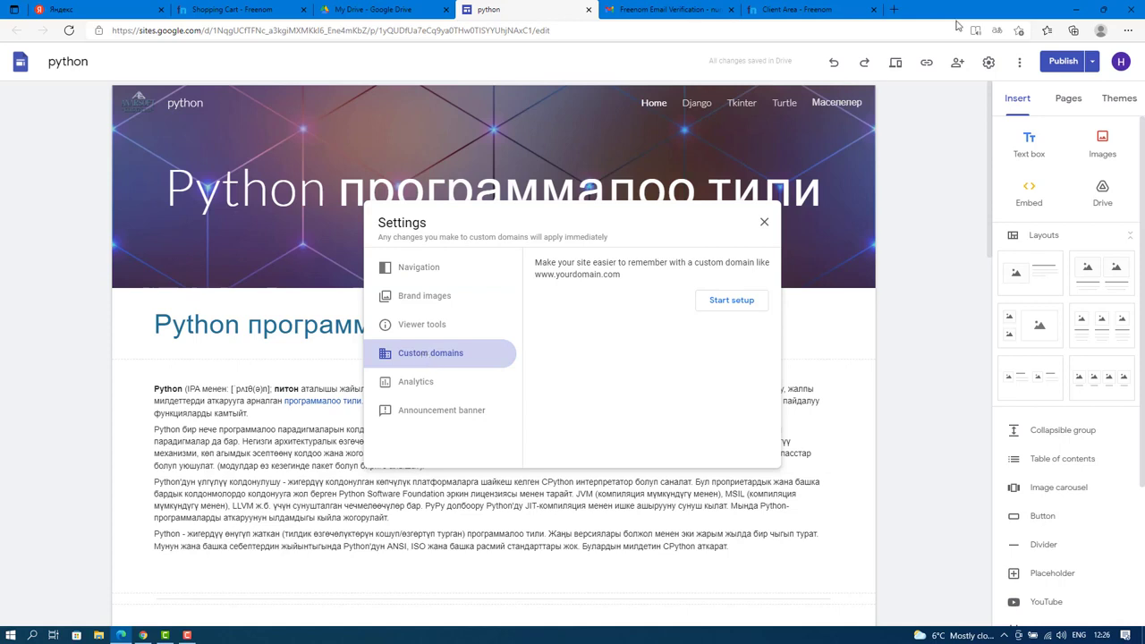
left_click(997, 31)
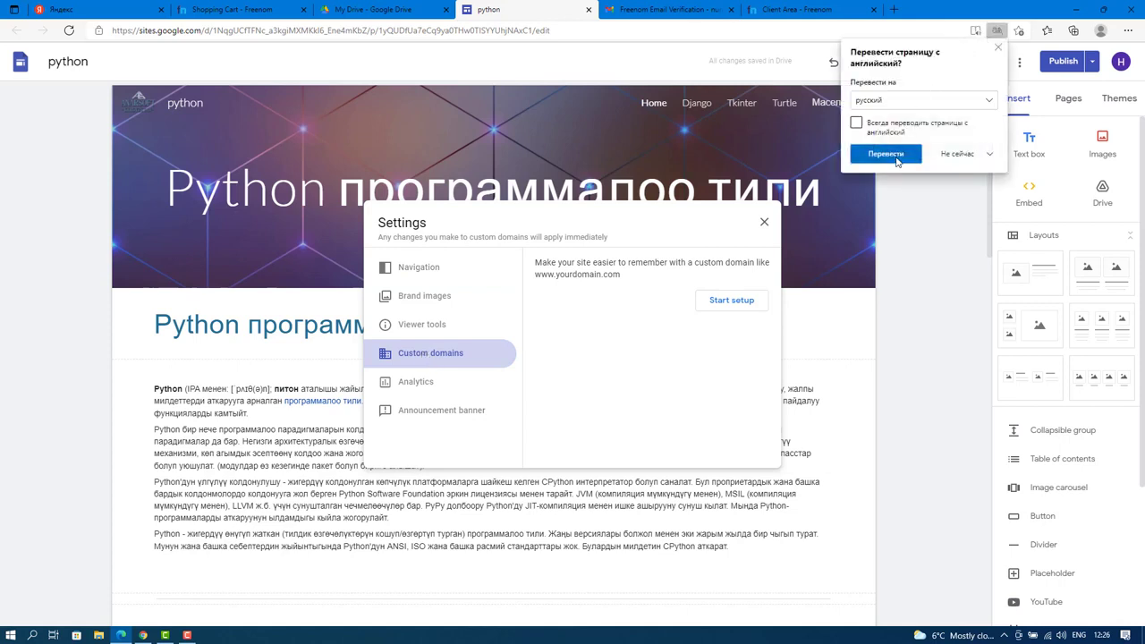
left_click(889, 158)
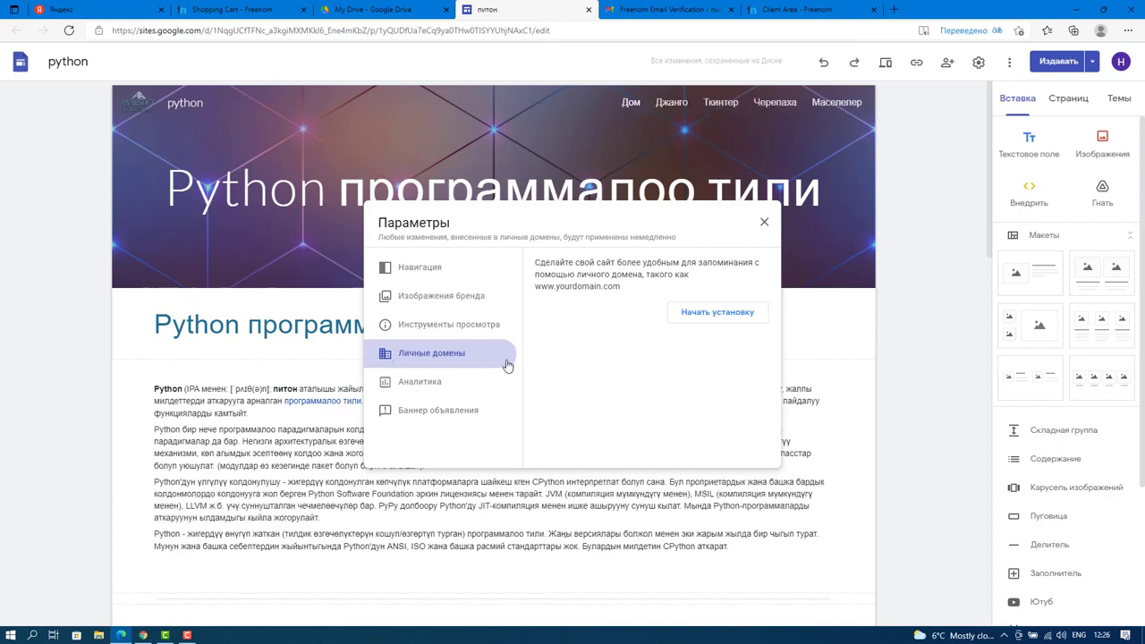
left_click(703, 315)
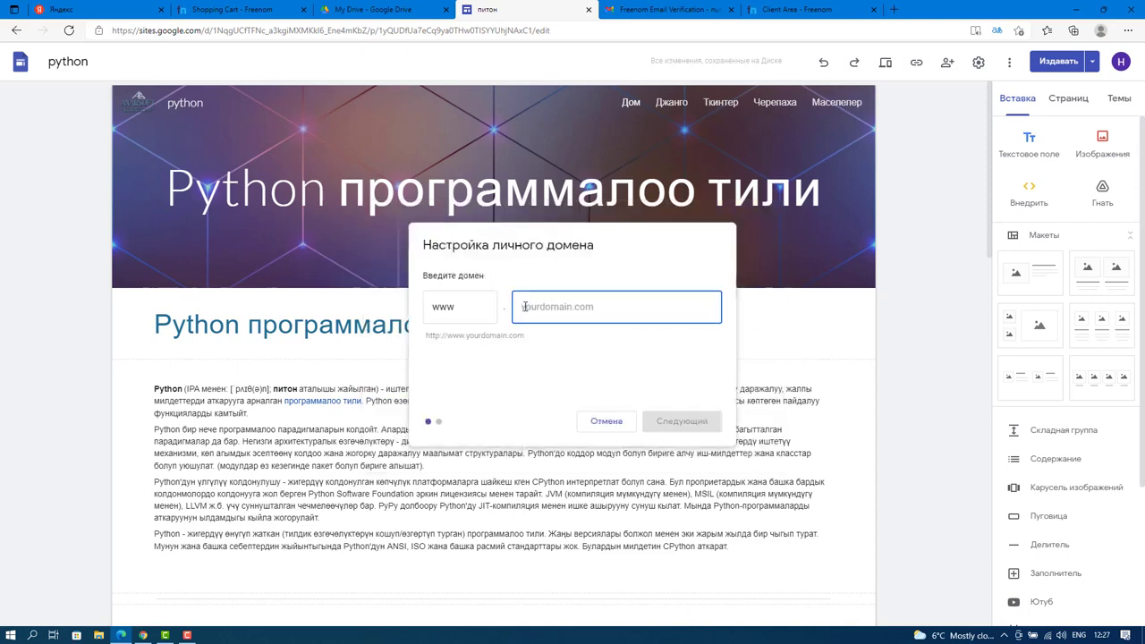
Enter pythonkg.tk as the custom domain and open its ownership verification page.
type("python")
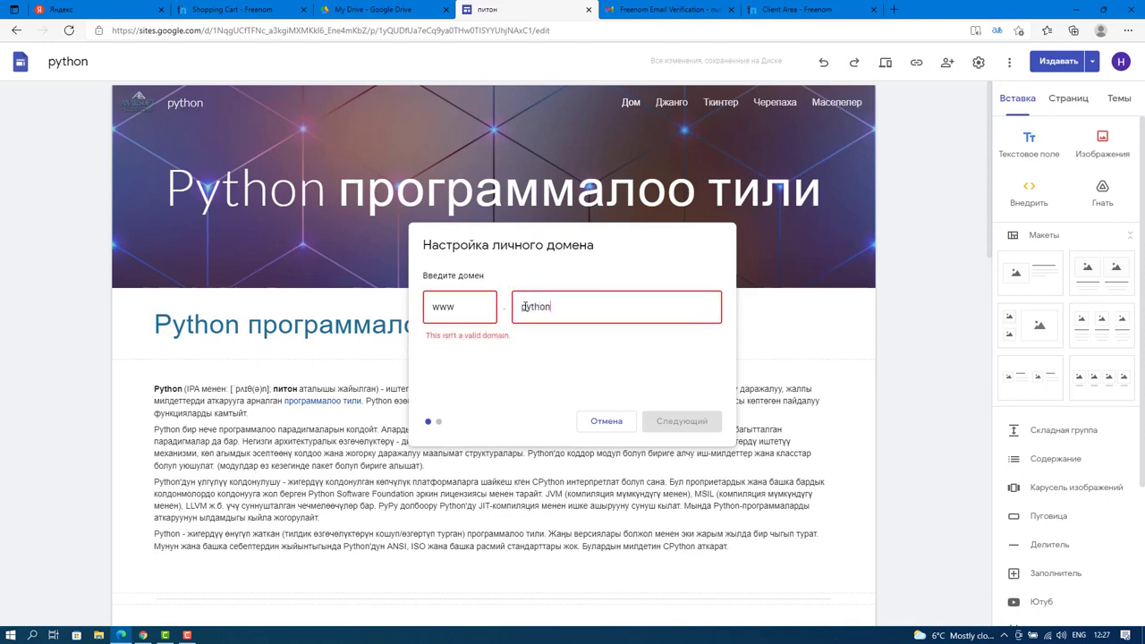
type("kg")
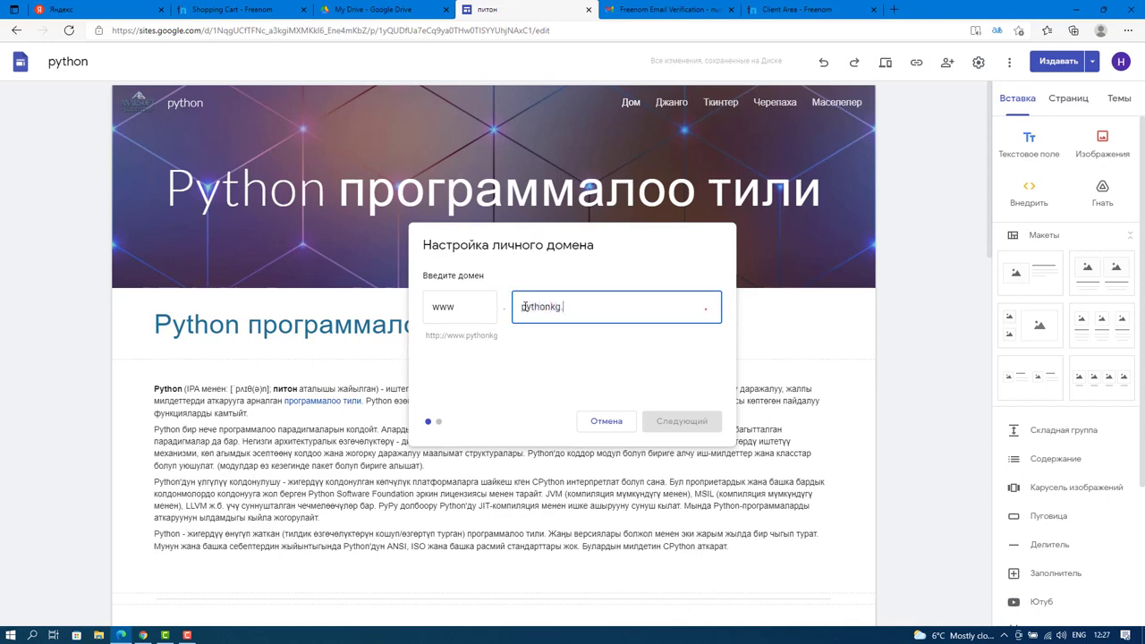
type(".tk")
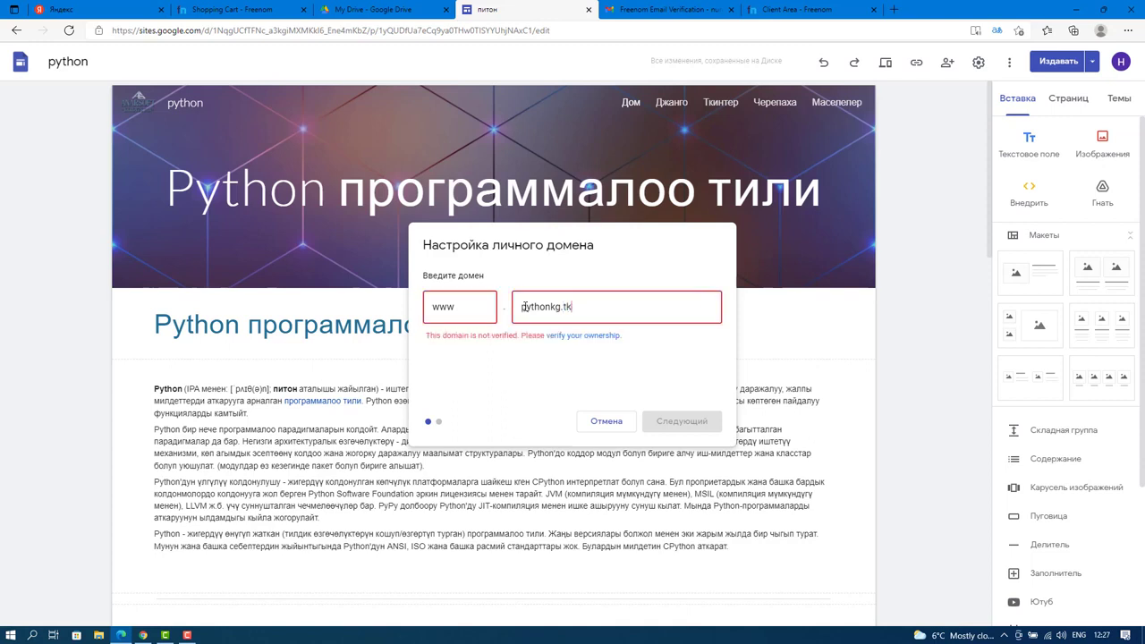
left_click(630, 339)
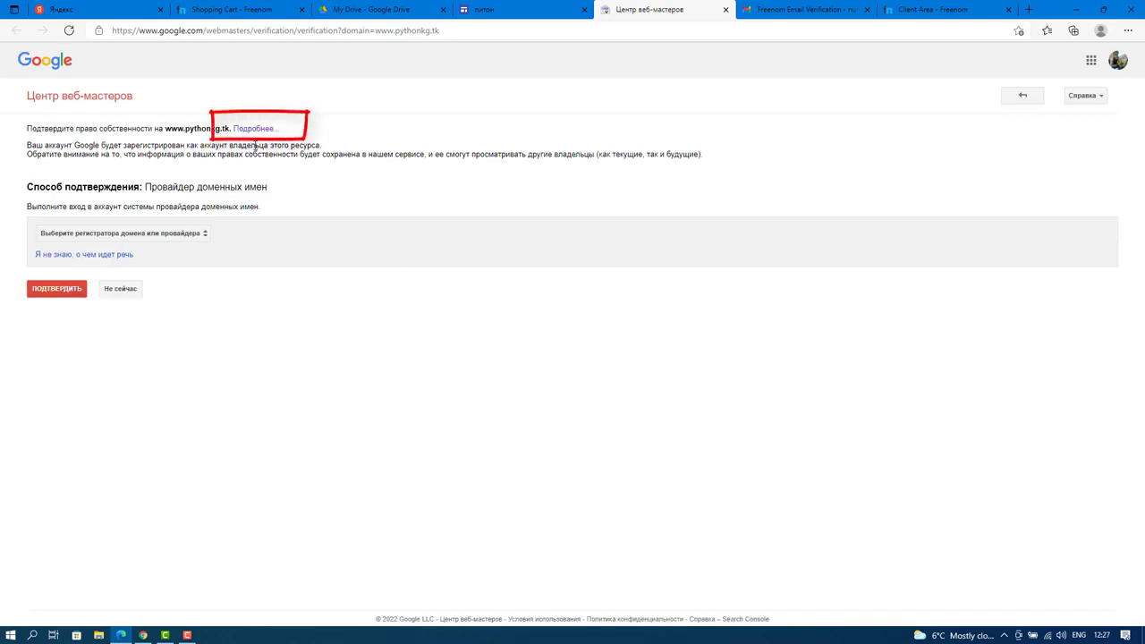
Switch the verification help page to the second Google account and open Search Console.
left_click(255, 131)
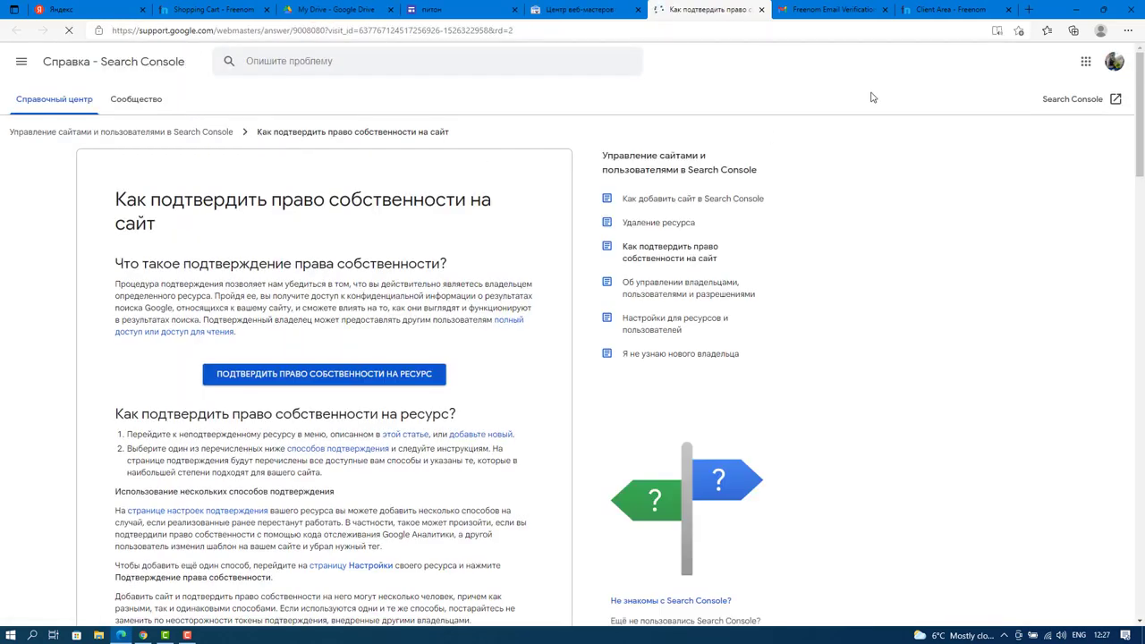
left_click(1114, 62)
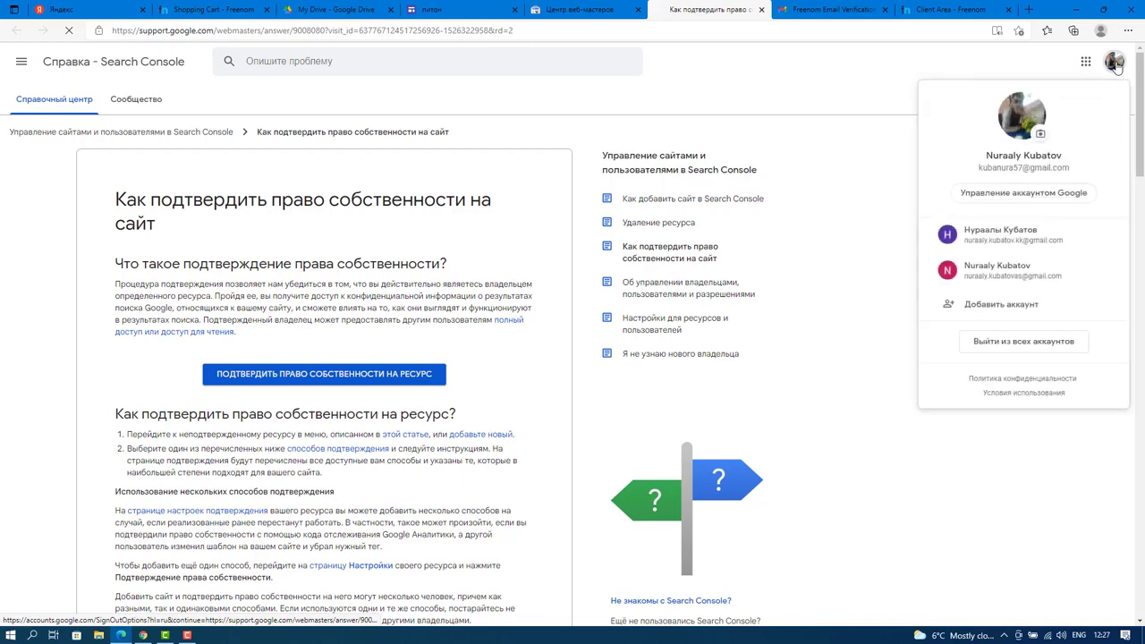
left_click(1033, 238)
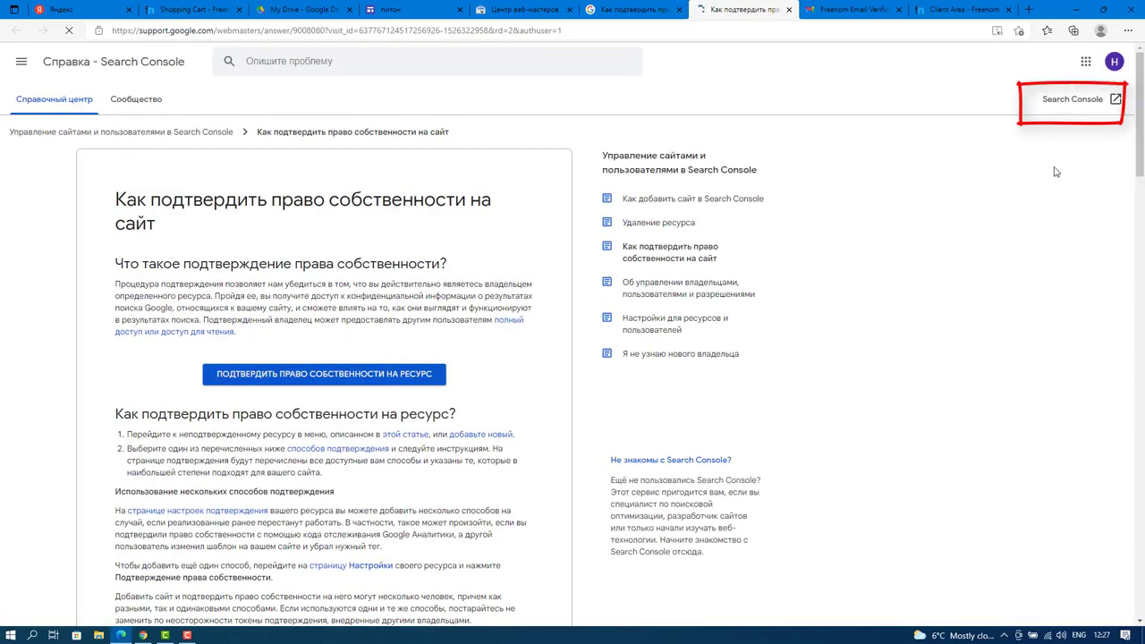
left_click(1074, 100)
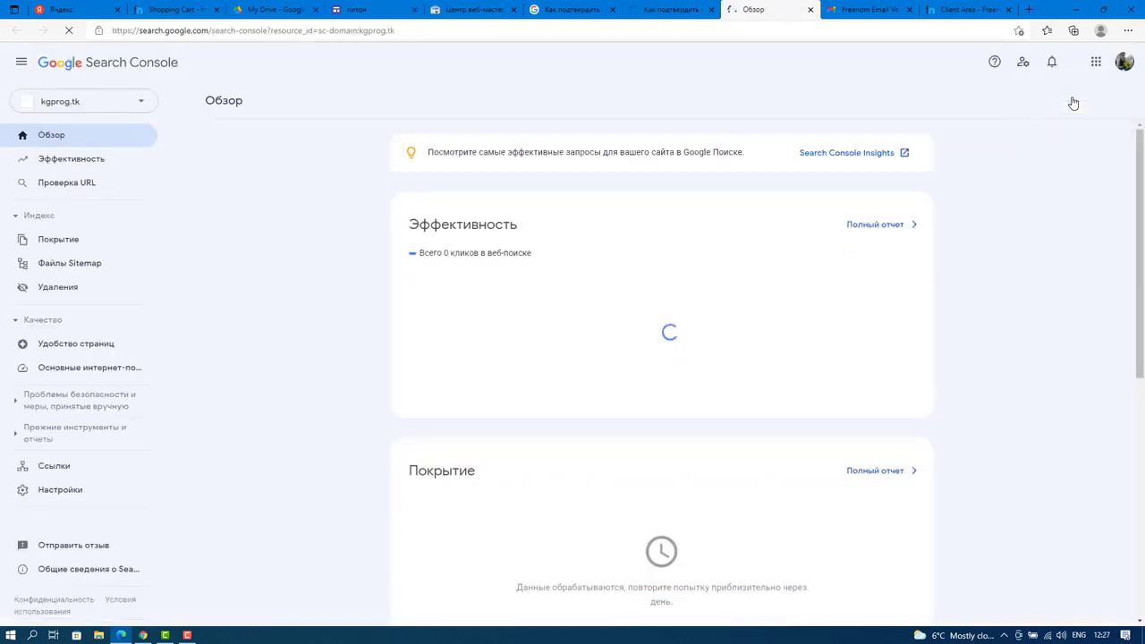
Switch Search Console to the other Google account and dismiss the translation offer.
left_click(1124, 62)
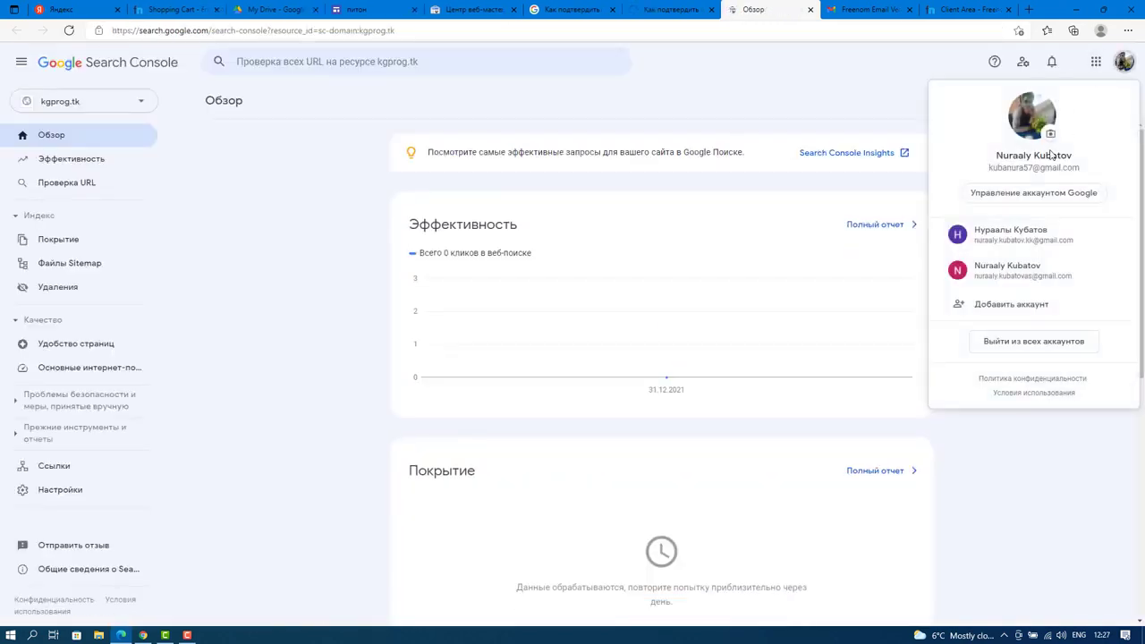
left_click(1058, 241)
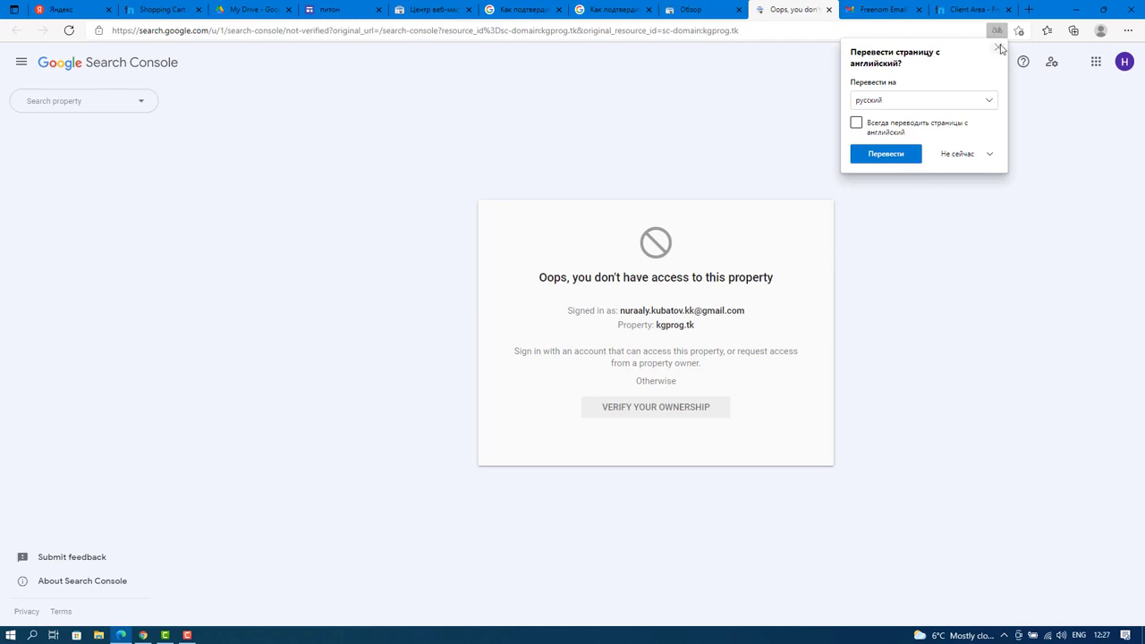
left_click(998, 47)
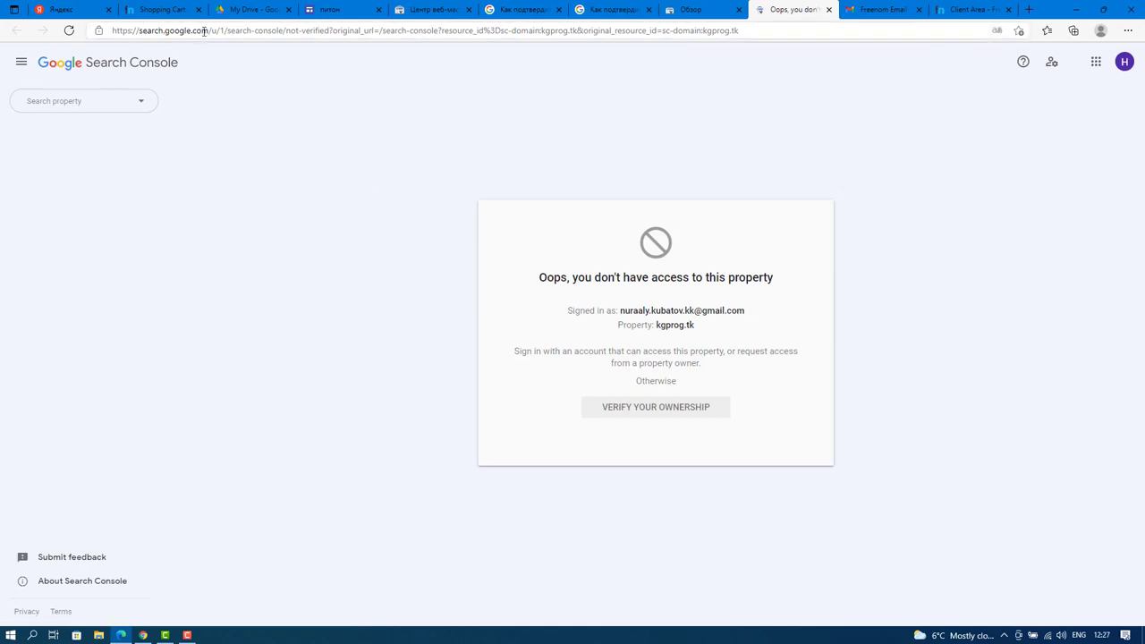
Load search.google.com in a new tab, then open Search Console's property list.
left_click_drag(207, 30, 141, 33)
key("ctrl+c")
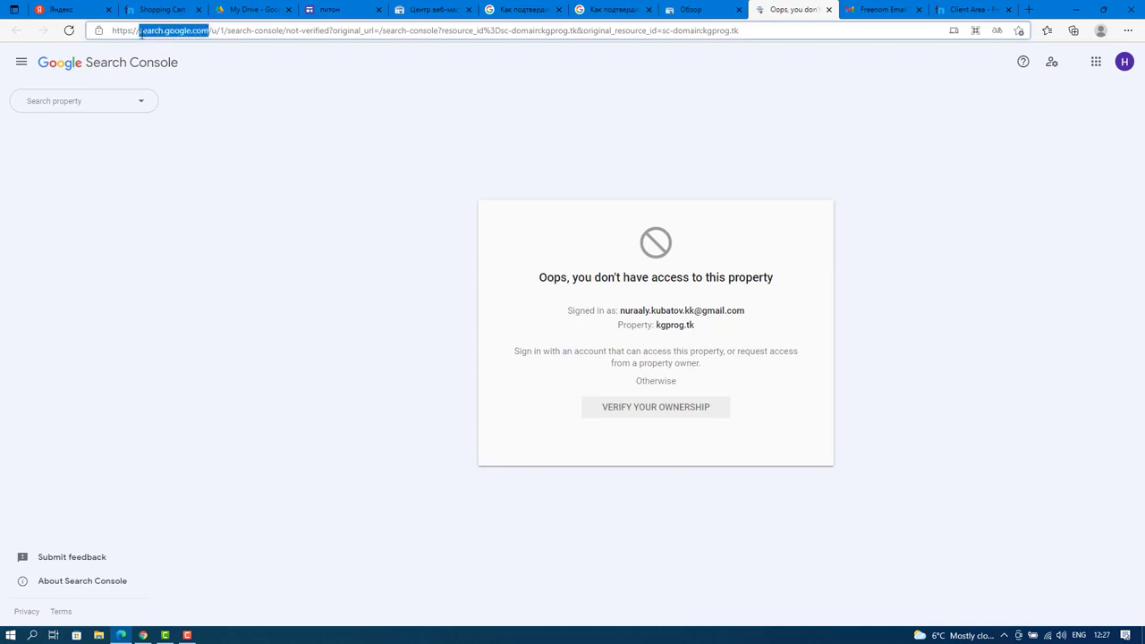
left_click(1028, 9)
key("ctrl+v")
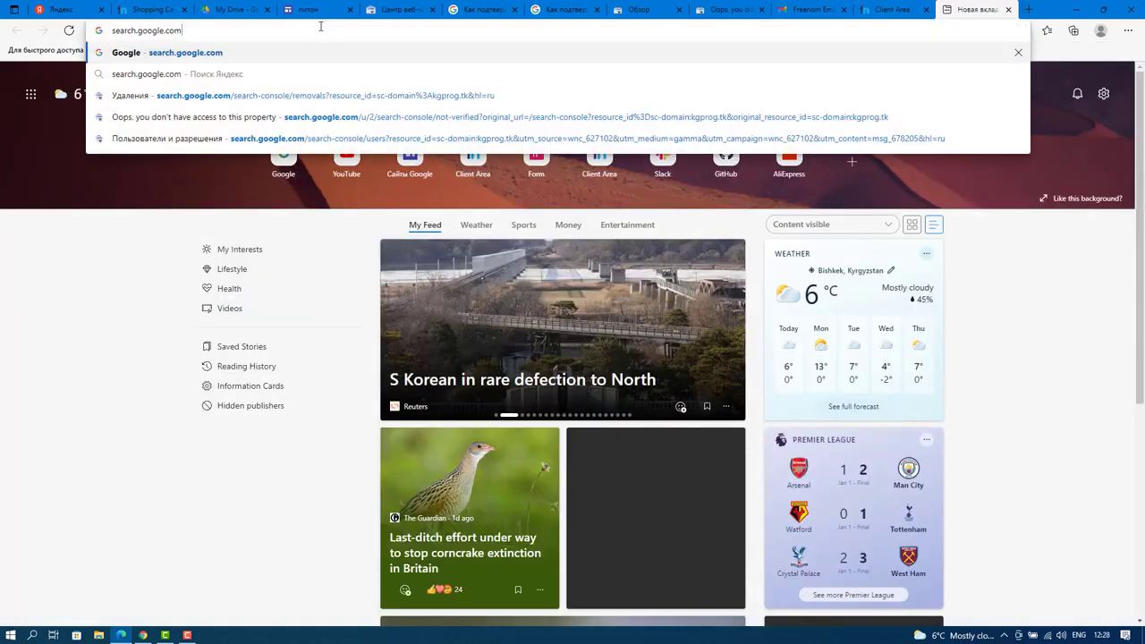
key("Return")
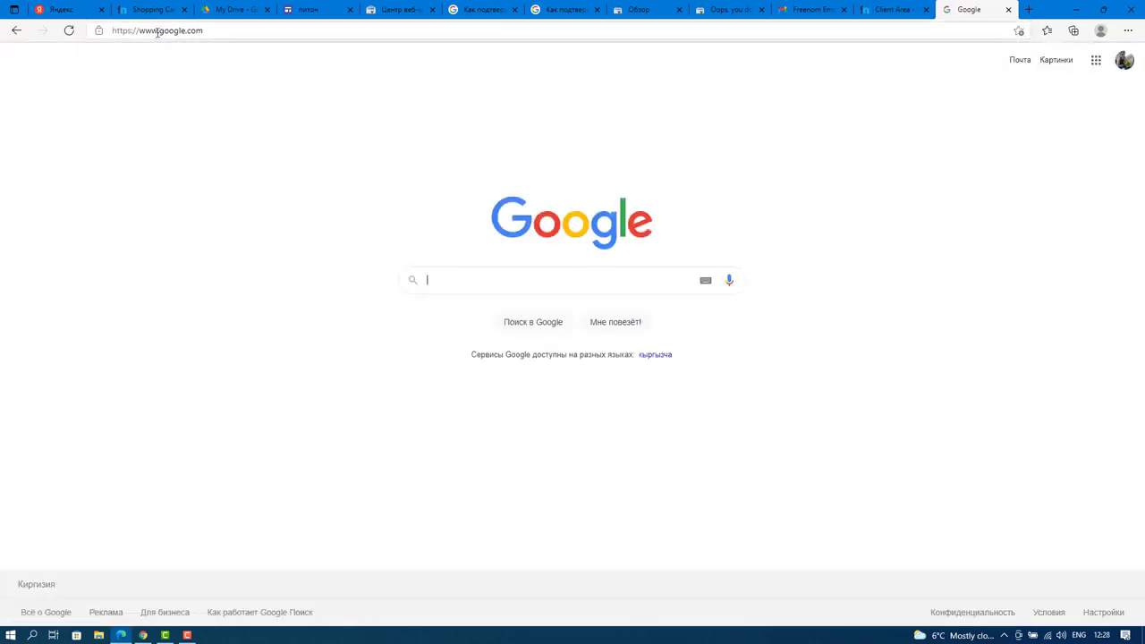
left_click(1008, 10)
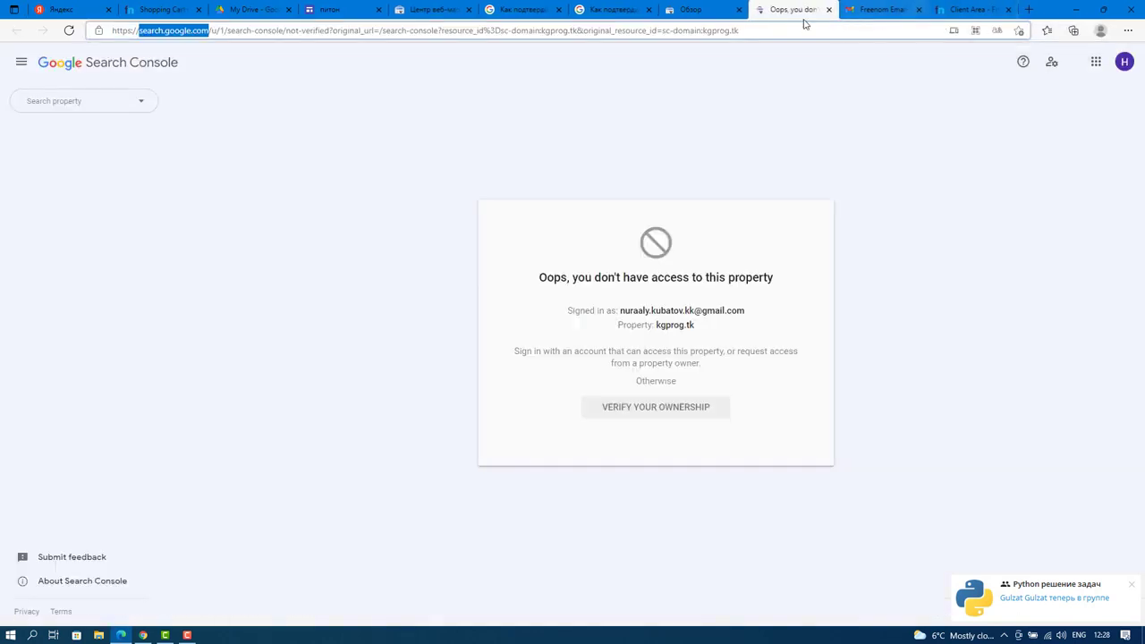
left_click(291, 35)
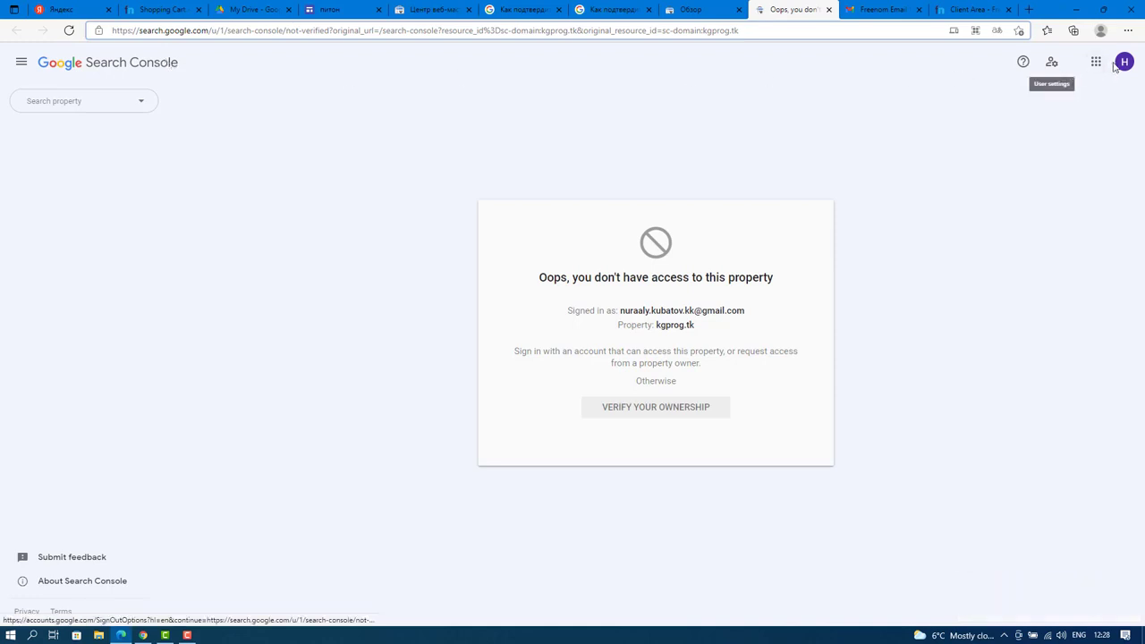
left_click(89, 106)
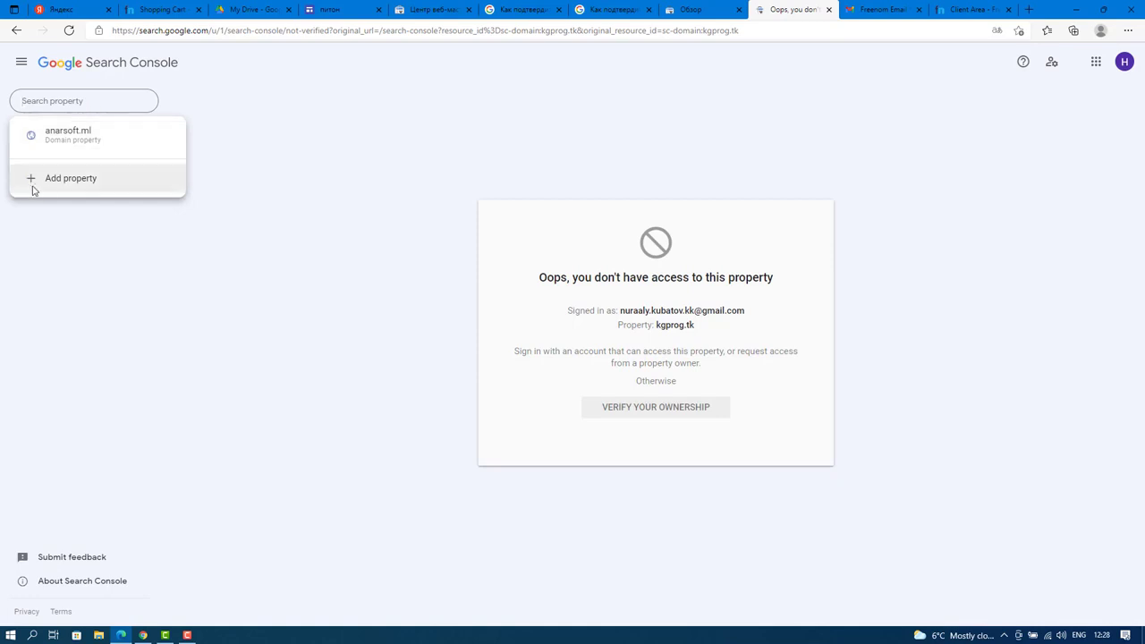
Add pythonkg.tk as a Domain property and copy its DNS TXT verification record.
left_click(68, 179)
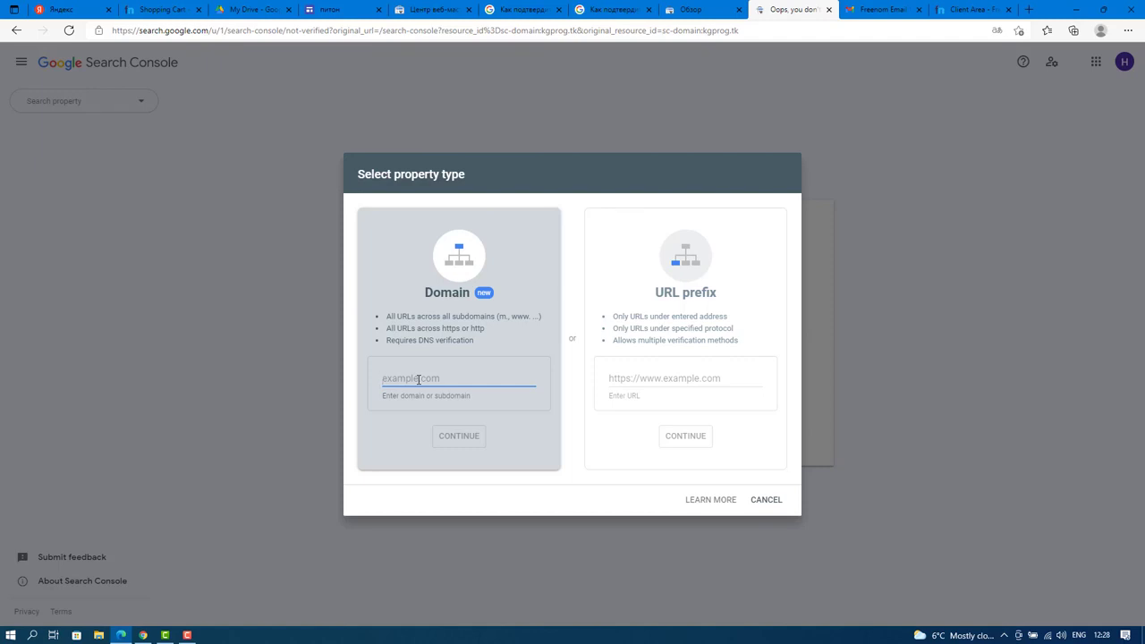
type("pythonkg.tk")
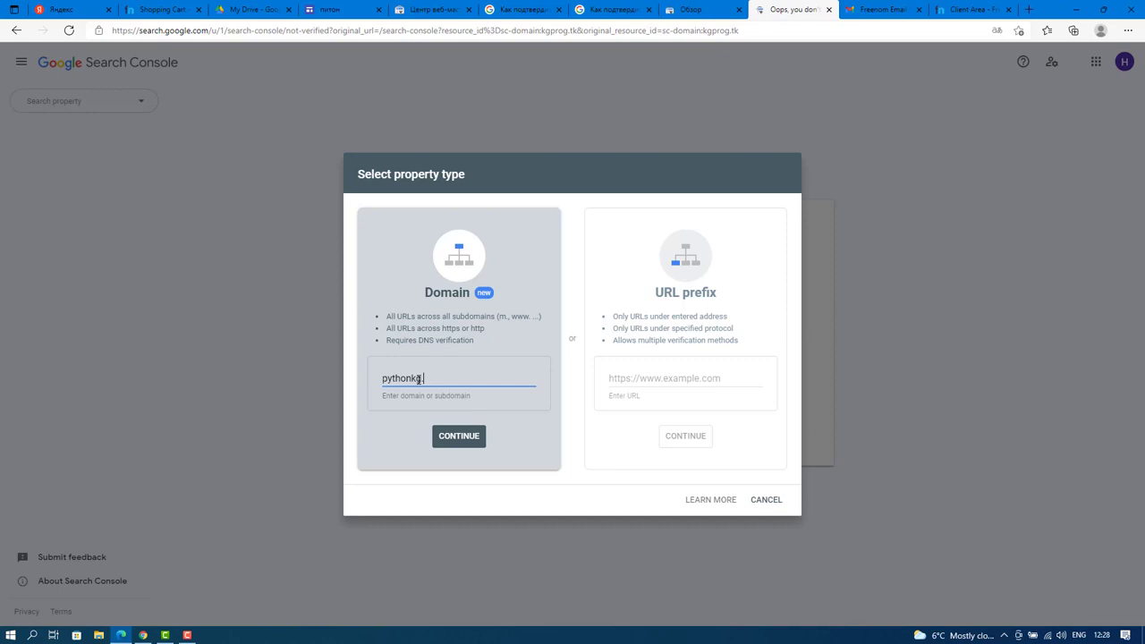
left_click(459, 436)
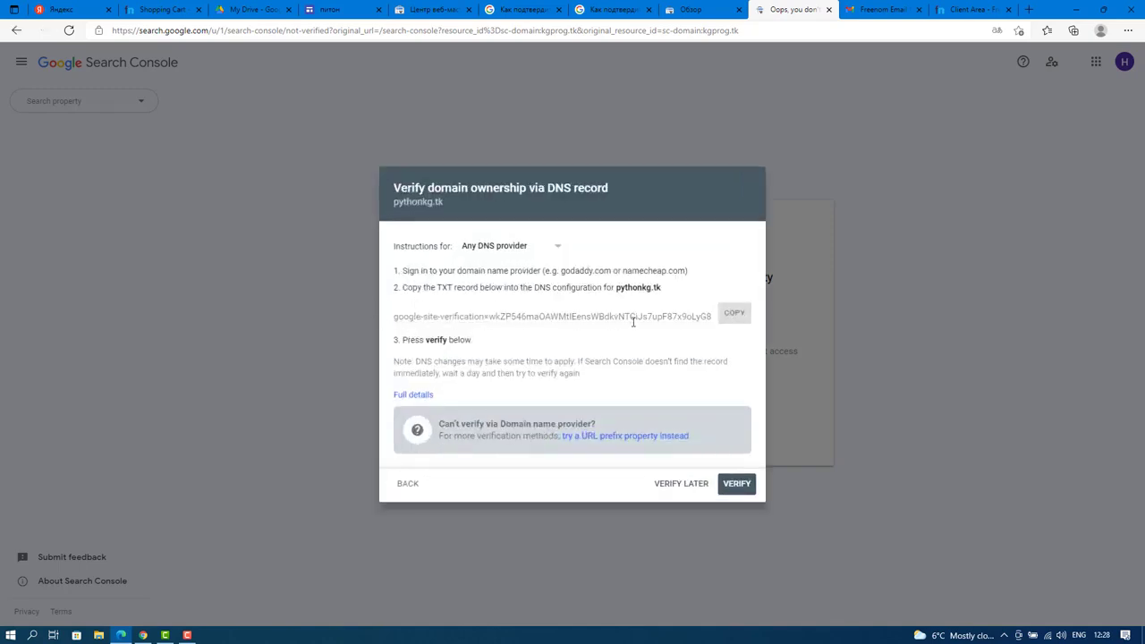
left_click(736, 315)
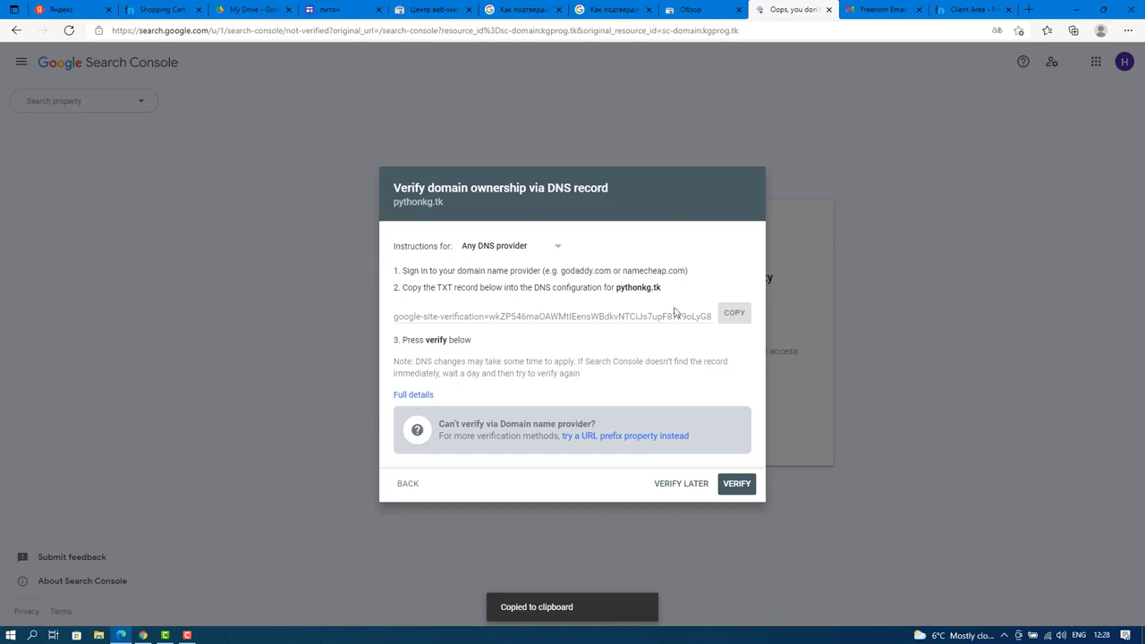
left_click(736, 313)
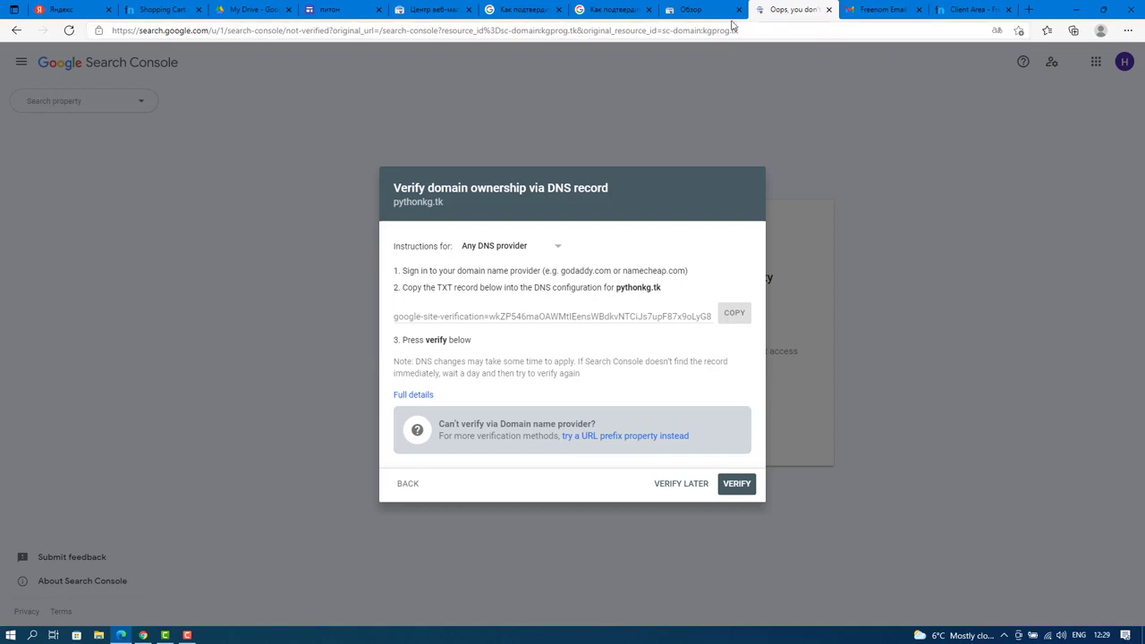
Close the kgprog.tk overview tab and return to Freenom's pythonkg.tk DNS management.
left_click(690, 12)
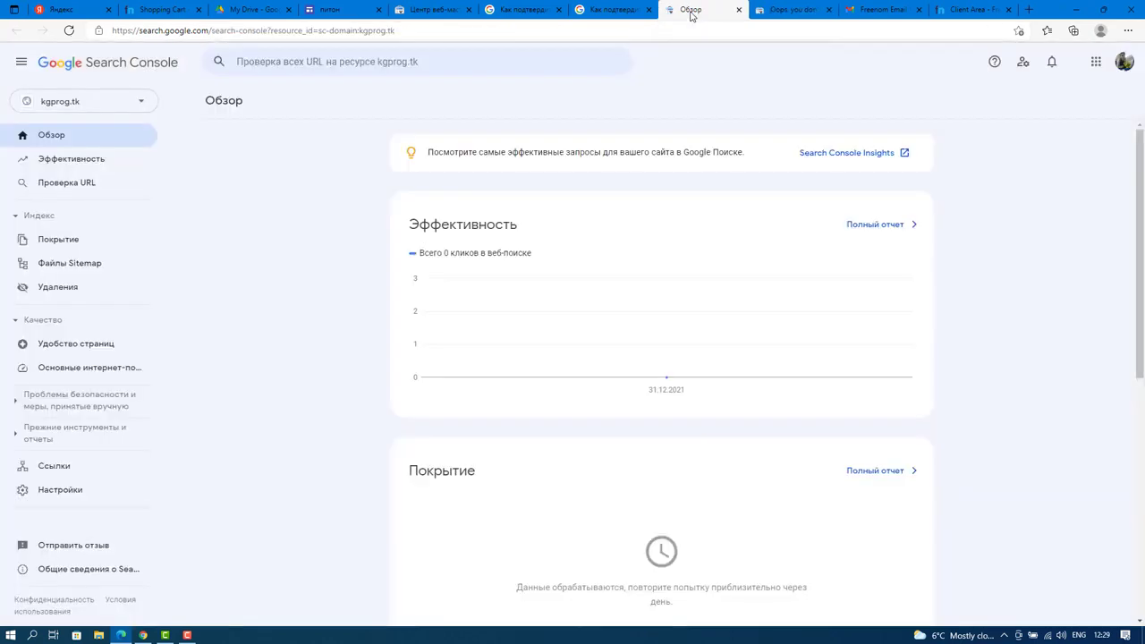
left_click(738, 10)
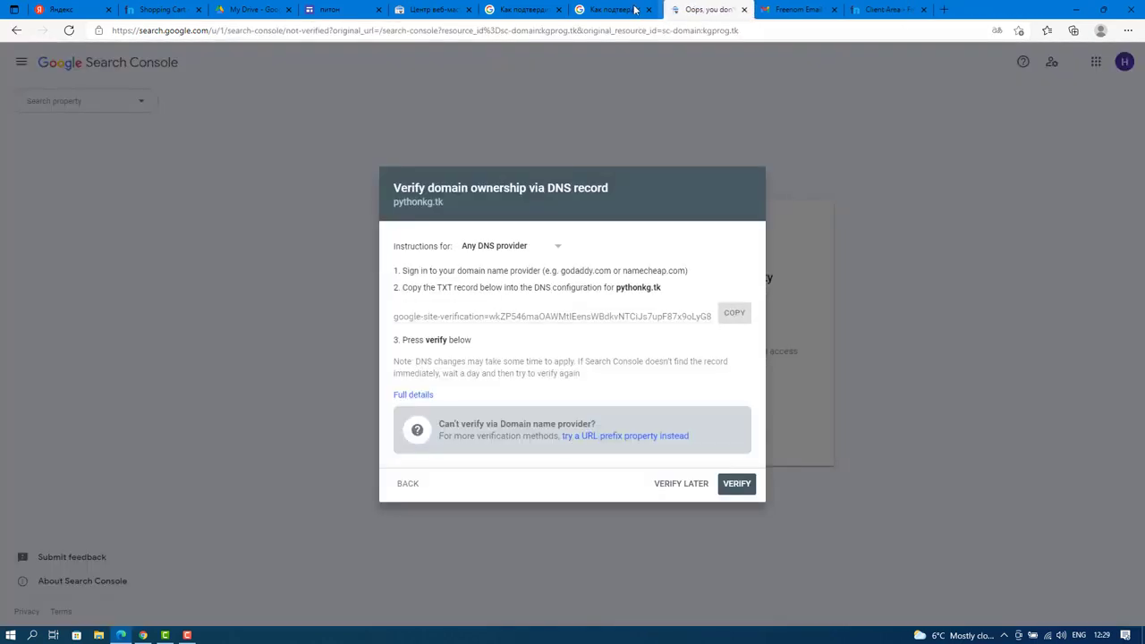
left_click(636, 10)
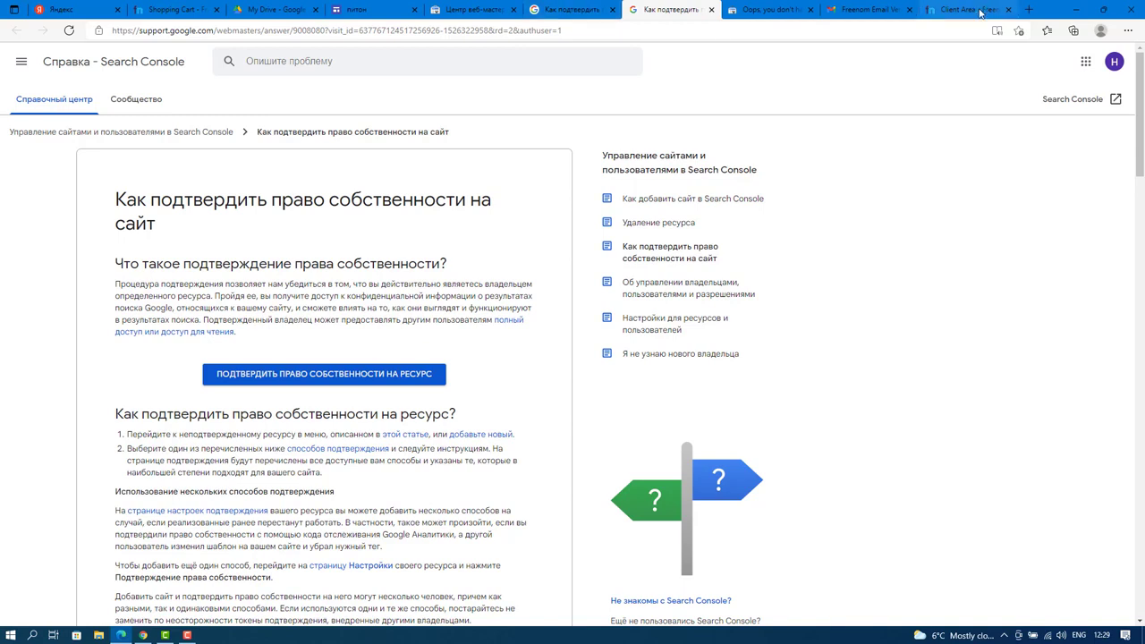
left_click(923, 11)
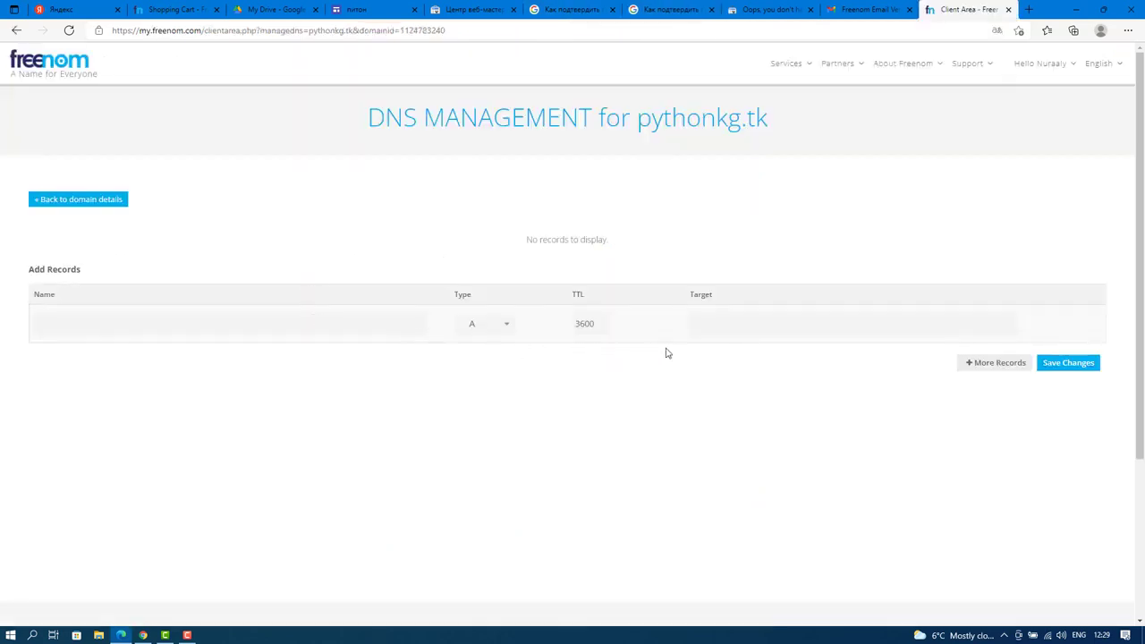
Add and save a www CNAME record targeting ghs.googlehosted.com.
left_click(257, 322)
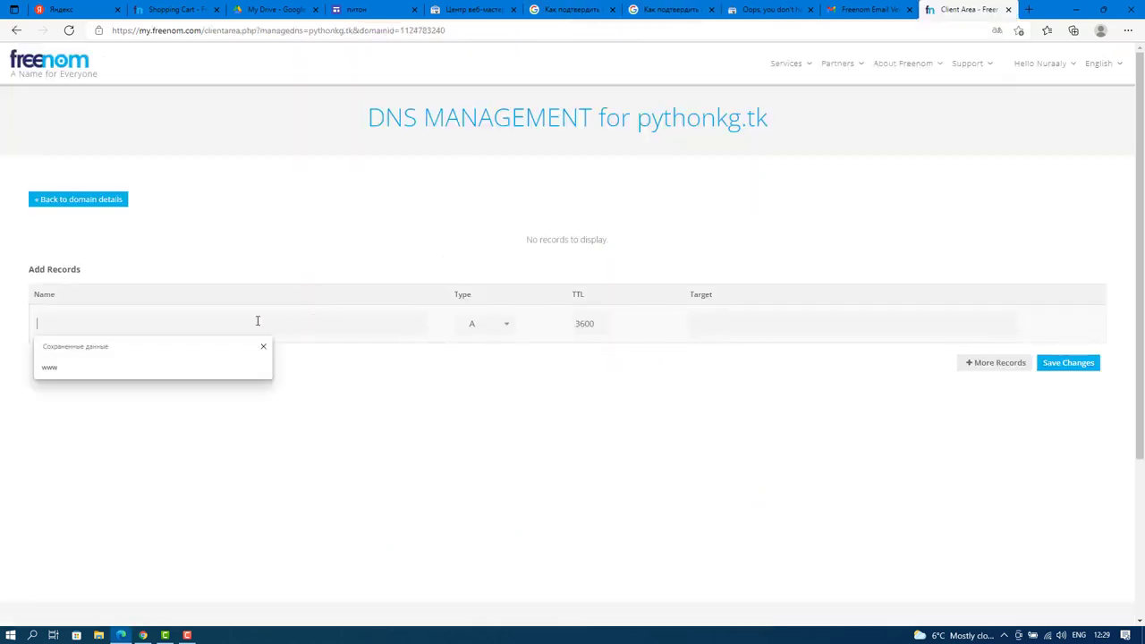
type("www")
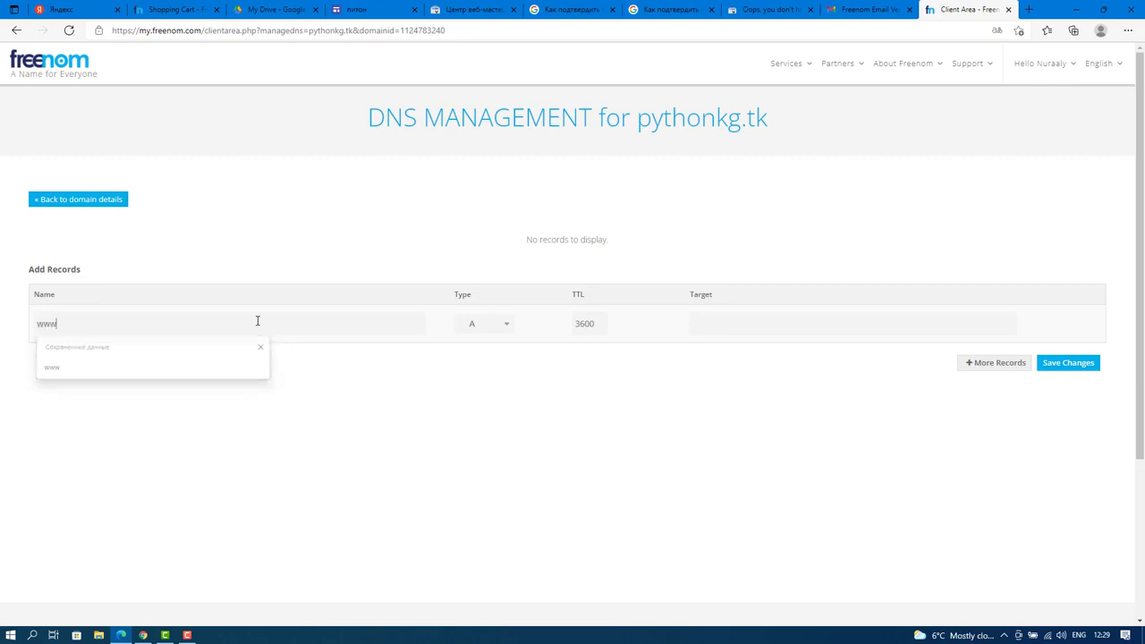
left_click(507, 328)
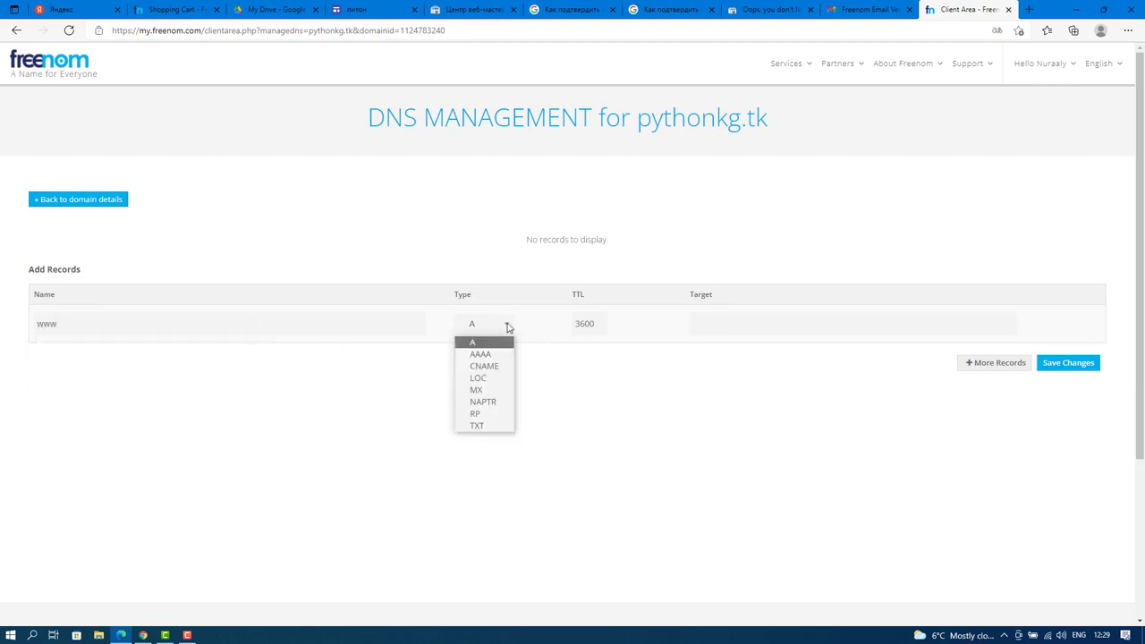
left_click(483, 366)
left_click(713, 322)
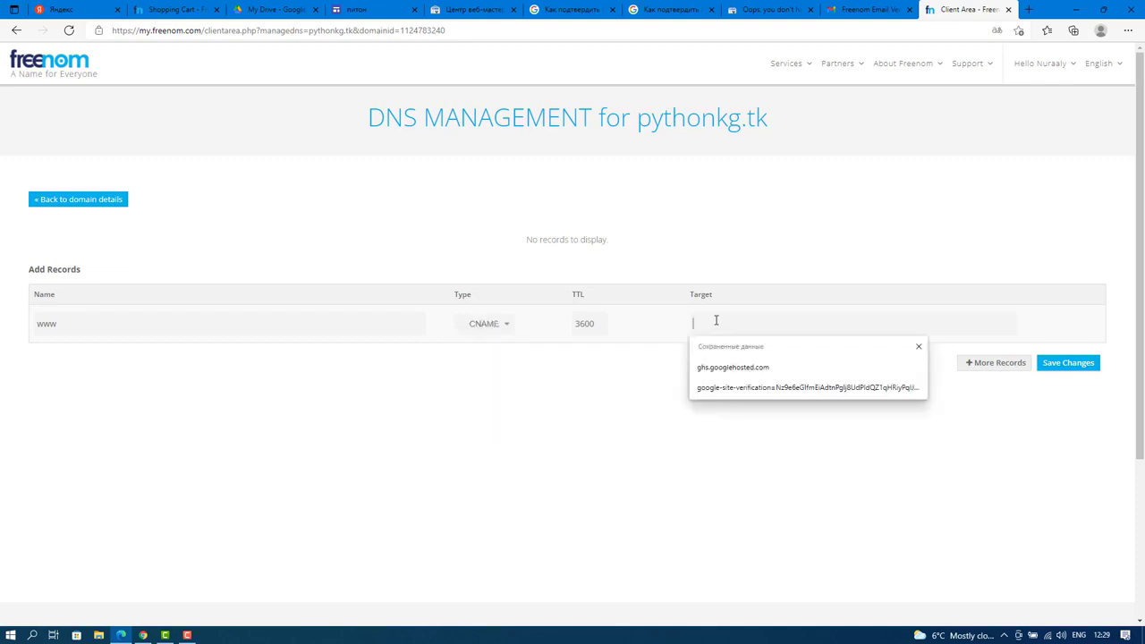
left_click(734, 369)
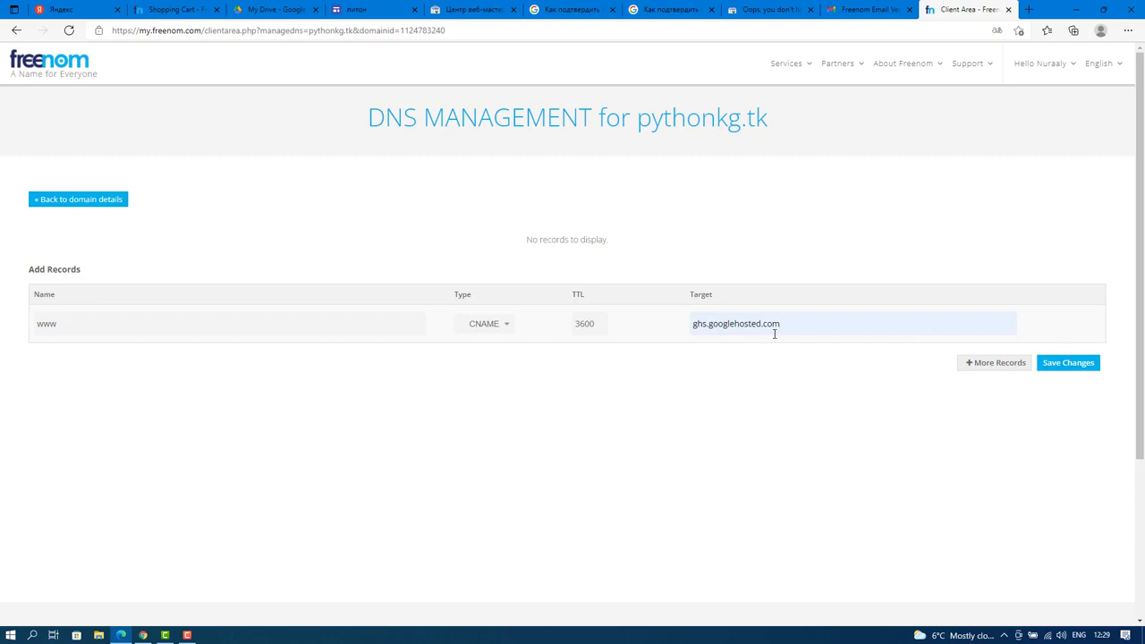
left_click(1076, 365)
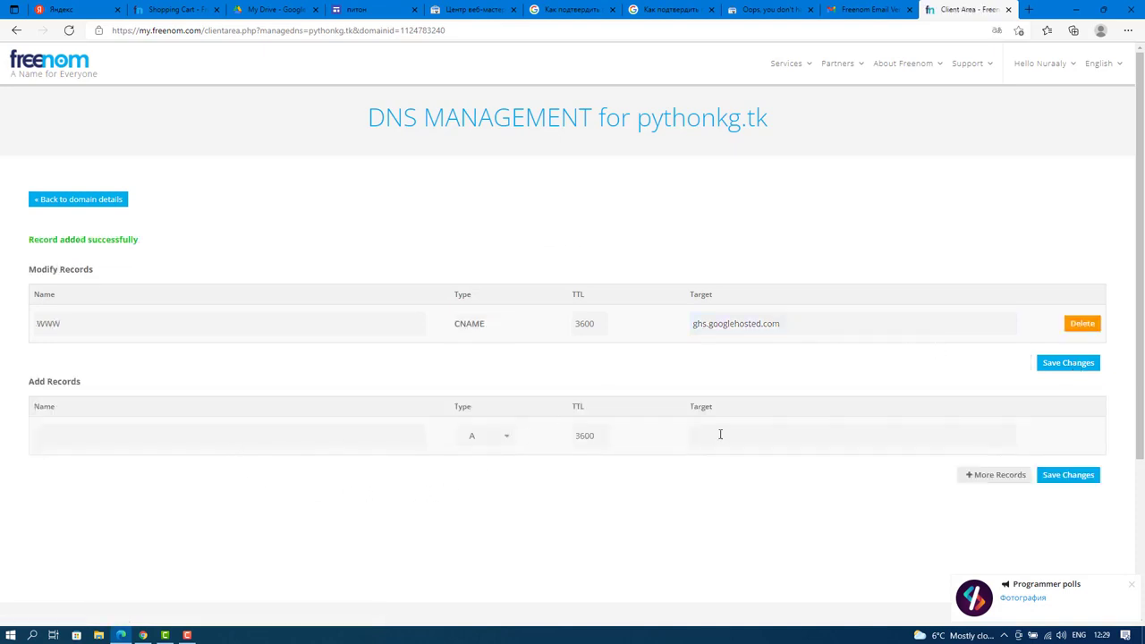
left_click(492, 438)
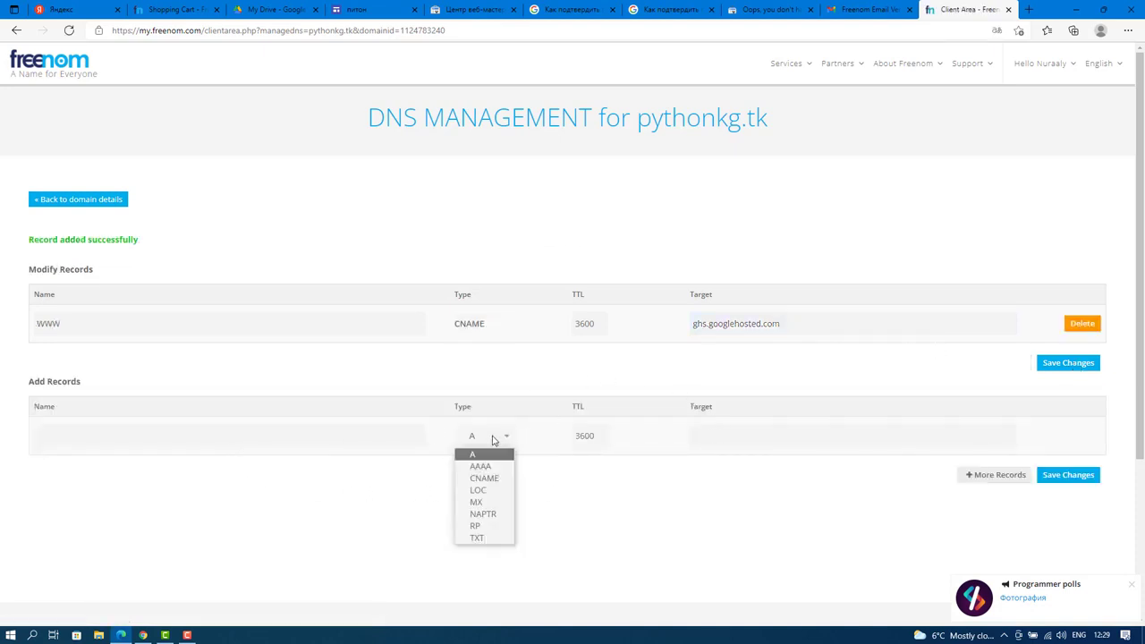
Add a TXT record holding the pasted google-site-verification value, then return to Search Console.
left_click(484, 537)
left_click(763, 435)
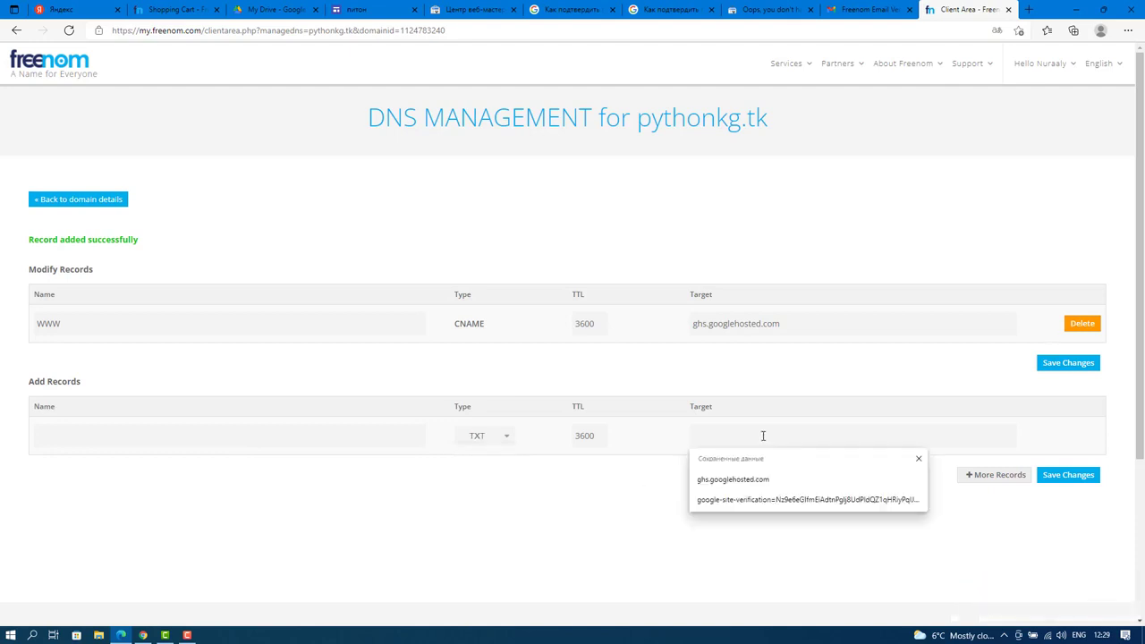
key("ctrl+v")
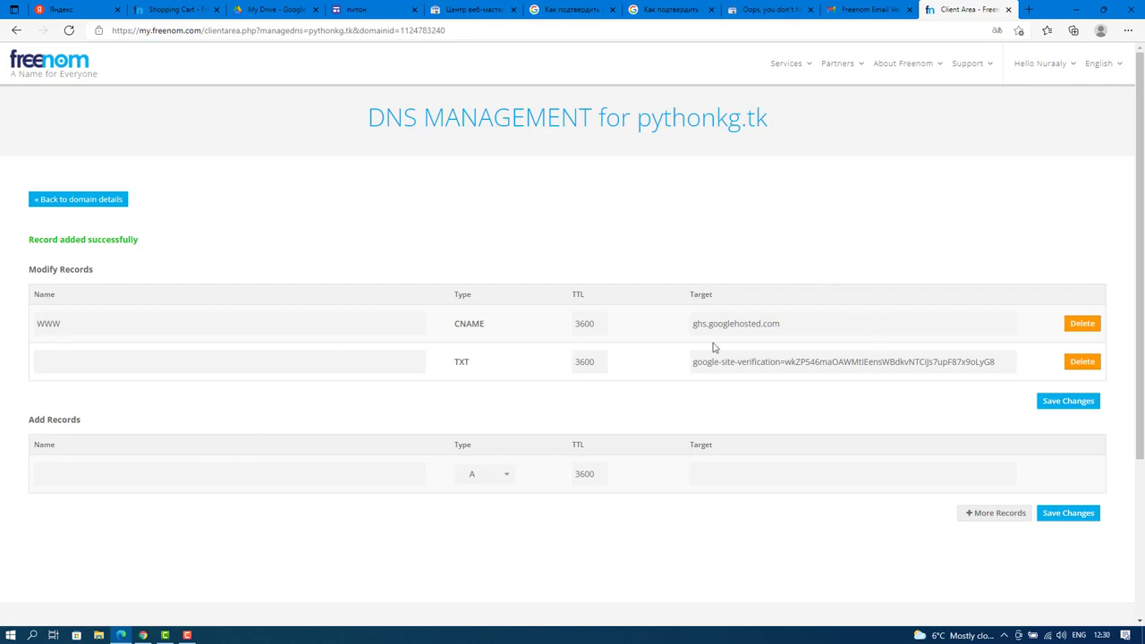
left_click(756, 9)
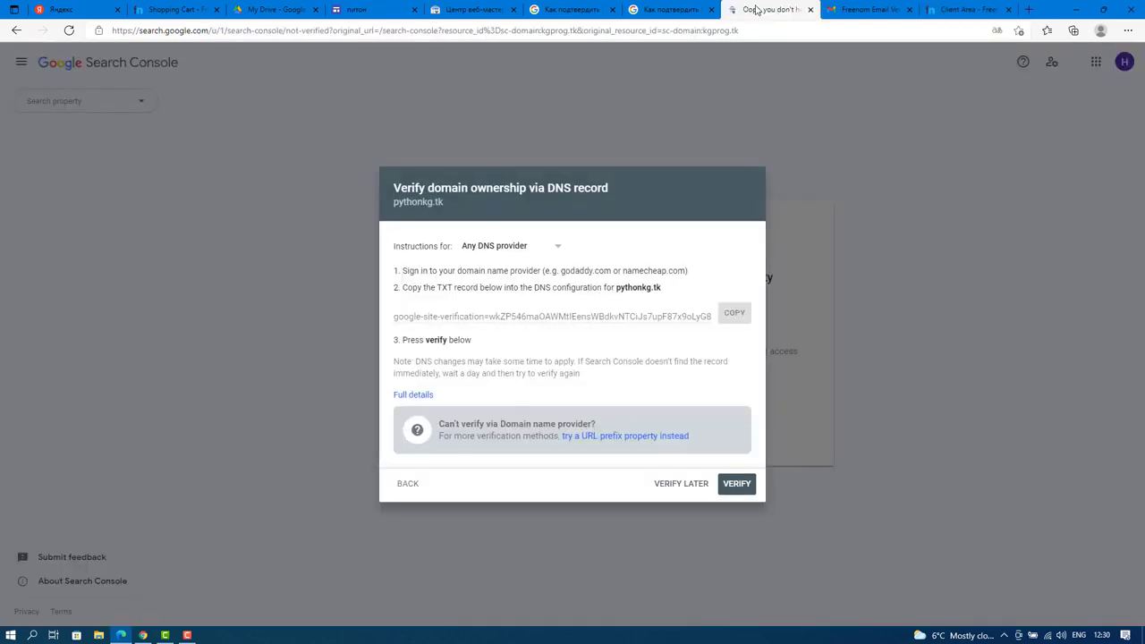
Attempt DNS verification of pythonkg.tk, dismiss the 'Ownership verification failed' notice, and choose Verify Later.
left_click(737, 487)
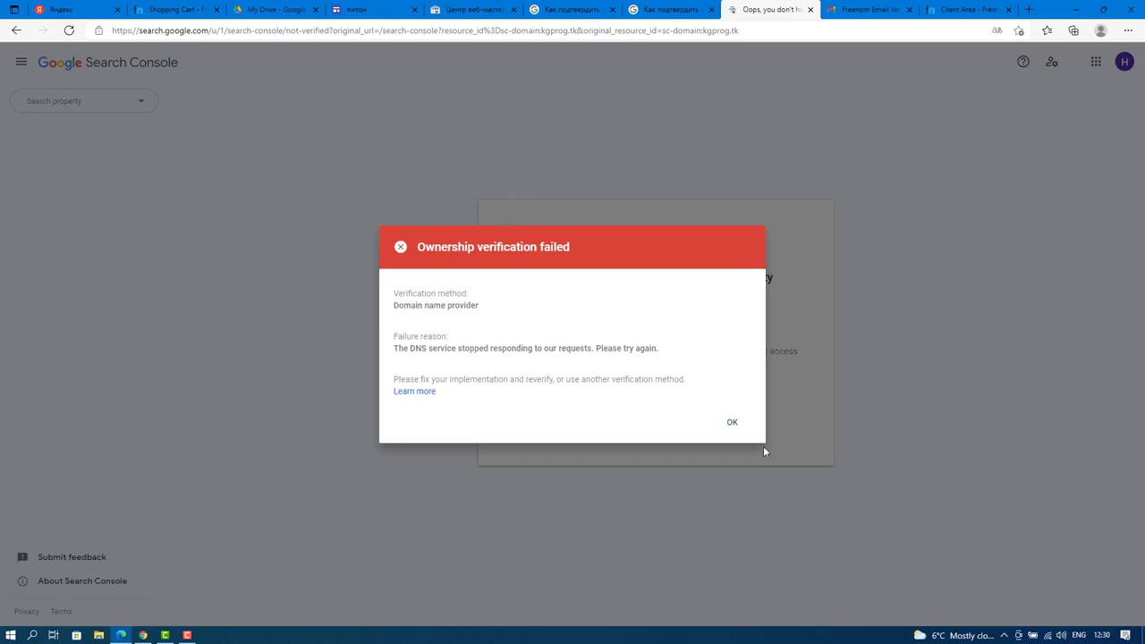
left_click(730, 424)
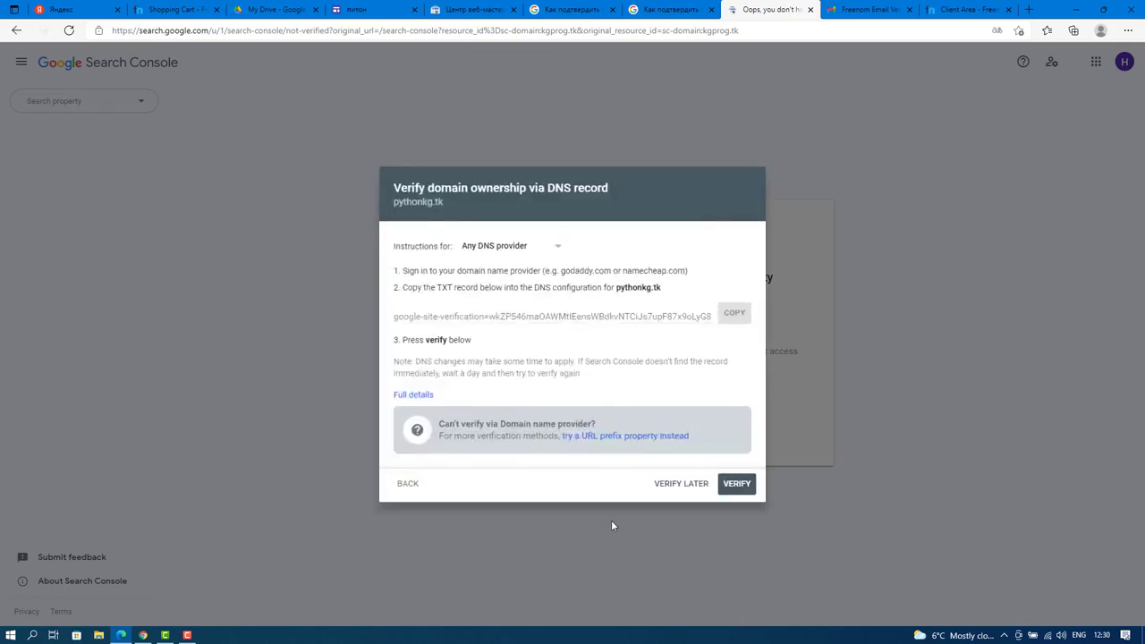
left_click(675, 484)
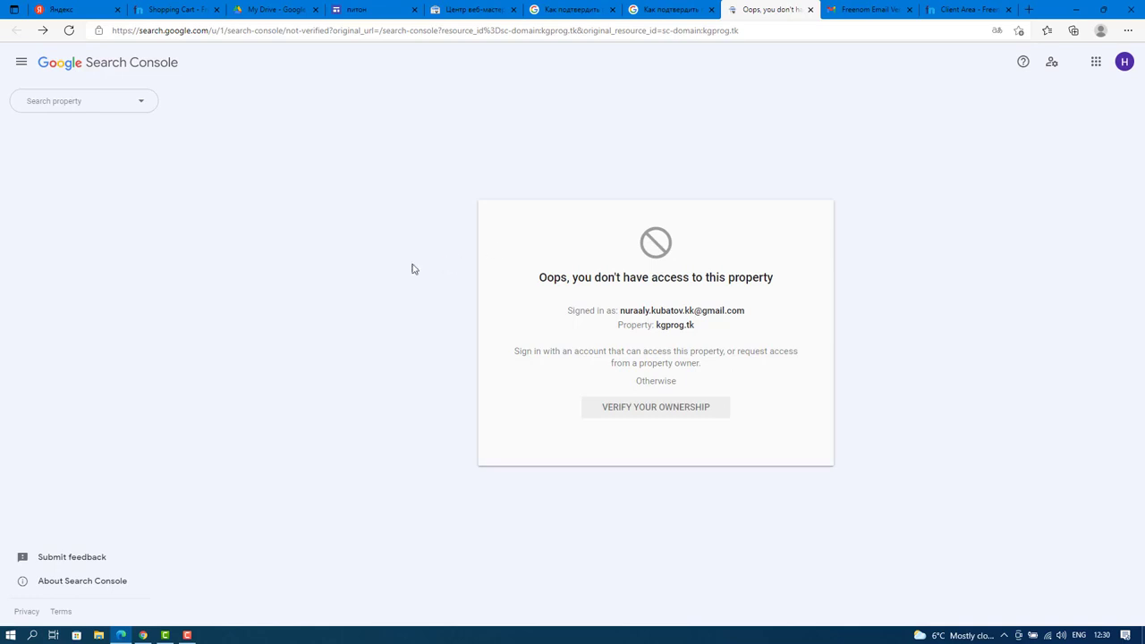
left_click(188, 635)
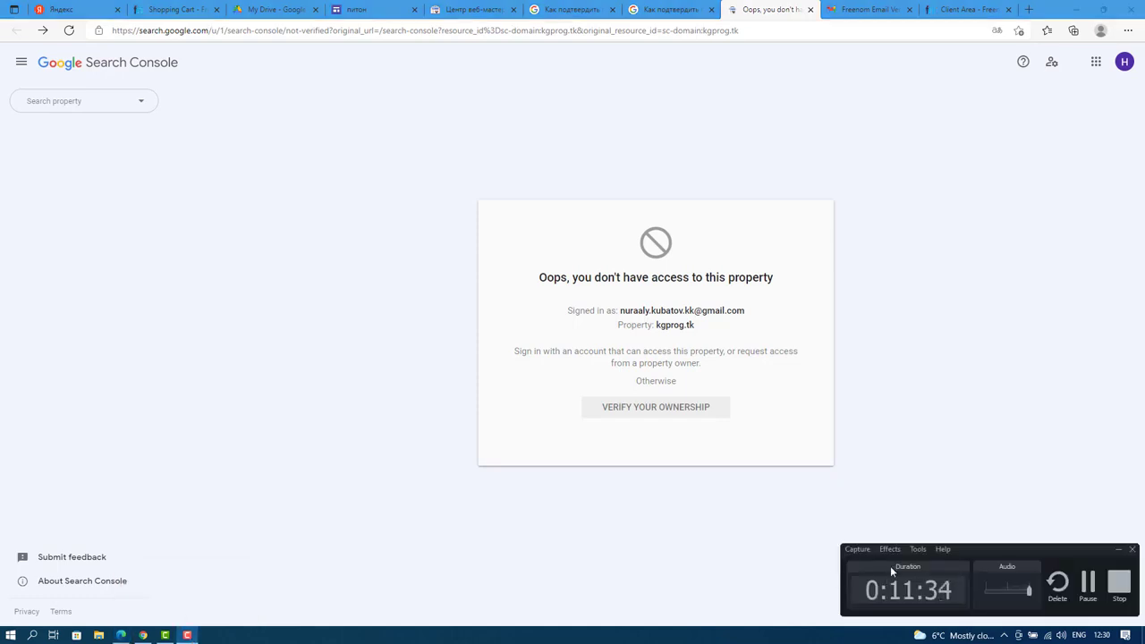
left_click(1089, 585)
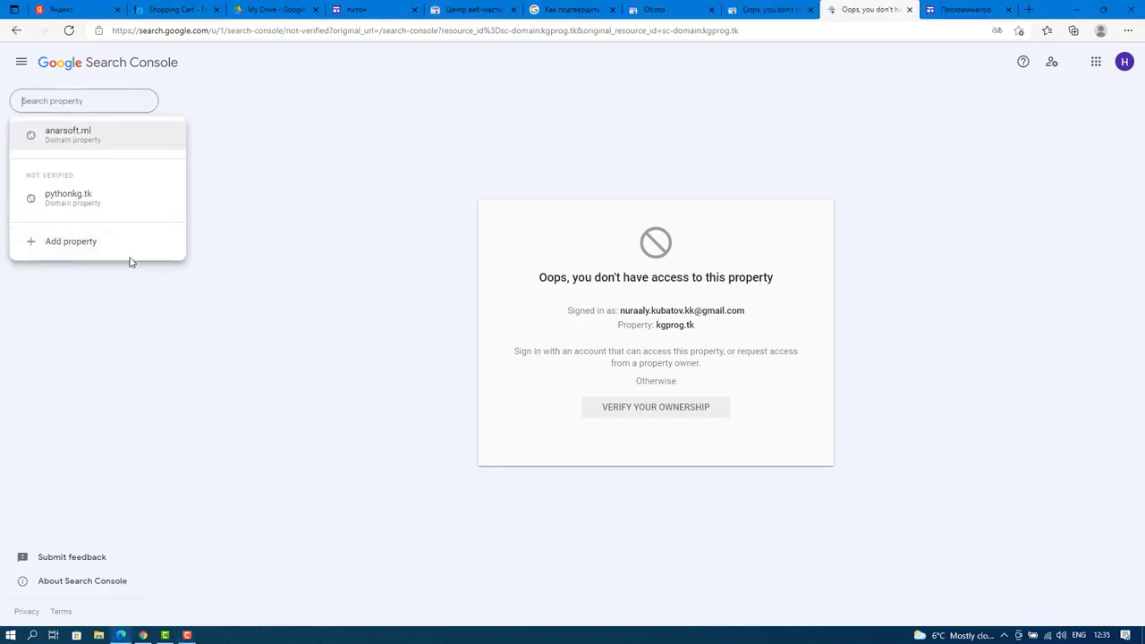
Pick the unverified pythonkg.tk property, verify it successfully, then open its Overview page.
left_click(384, 112)
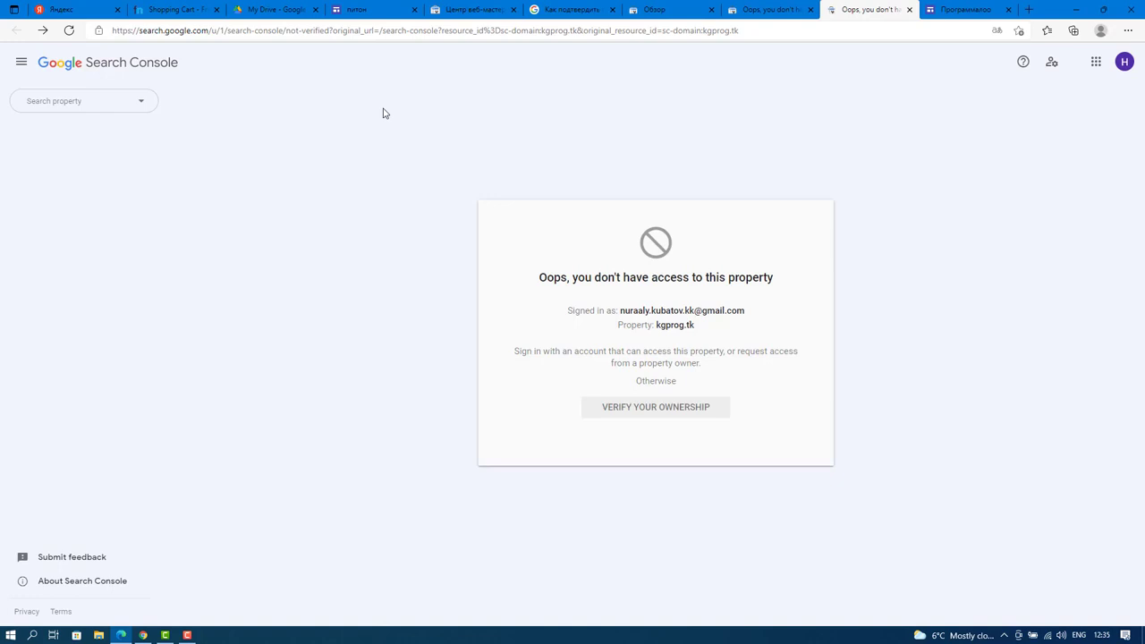
left_click(120, 103)
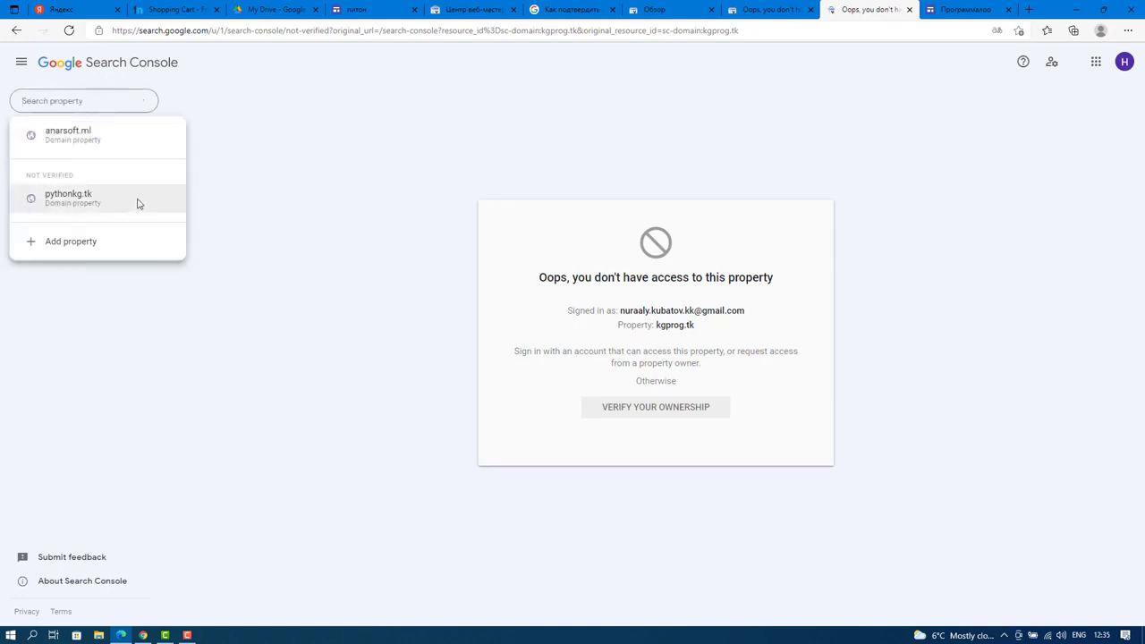
left_click(61, 199)
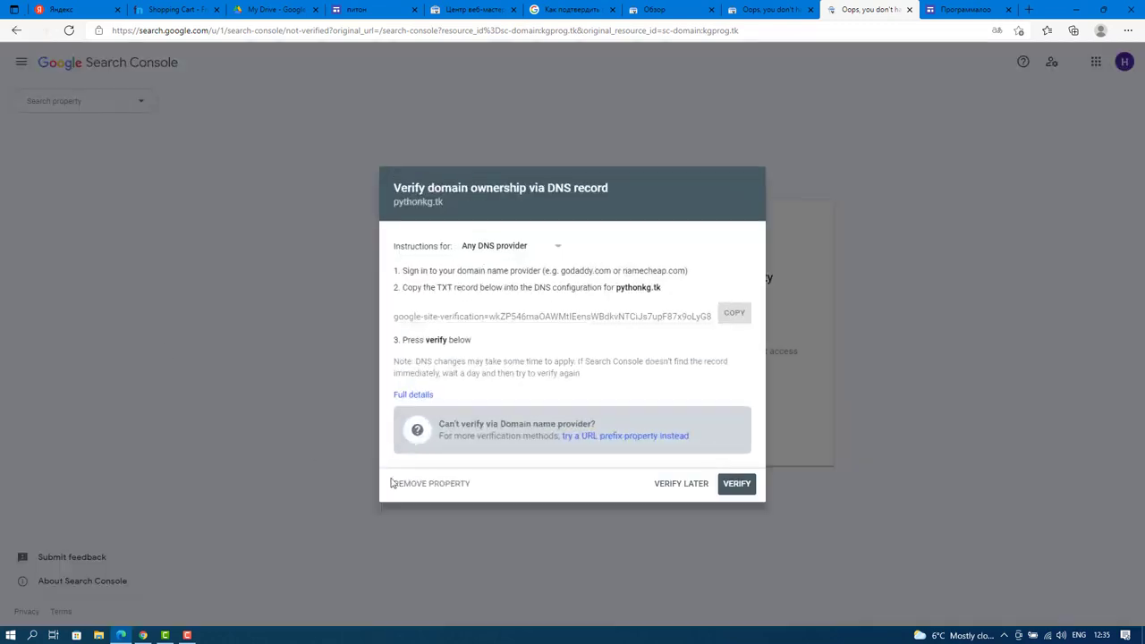
left_click(737, 484)
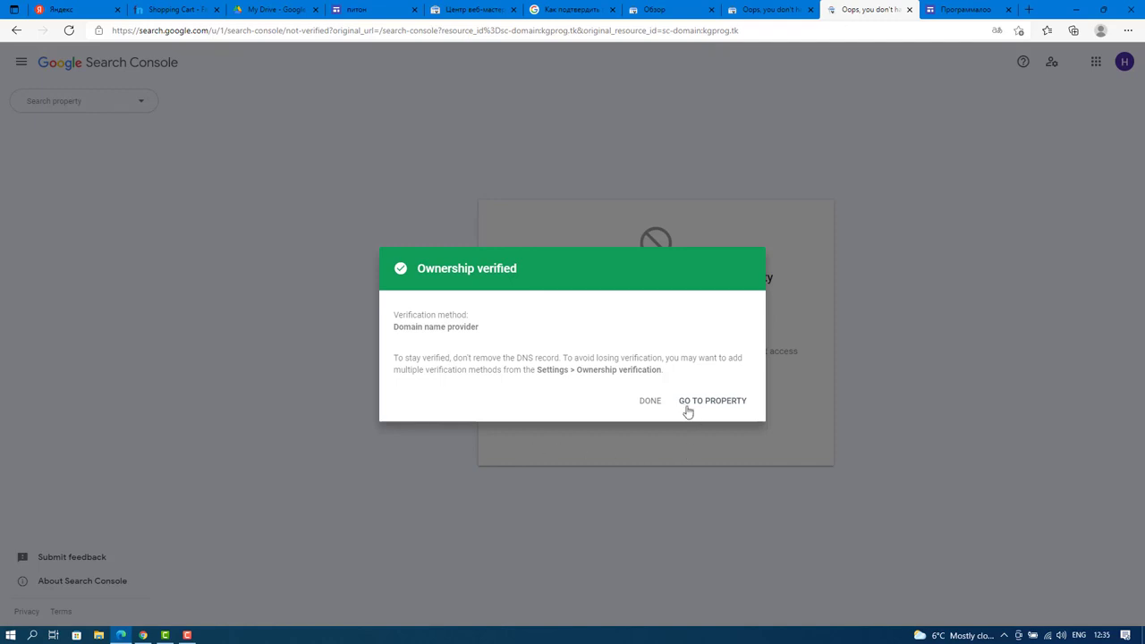
left_click(650, 401)
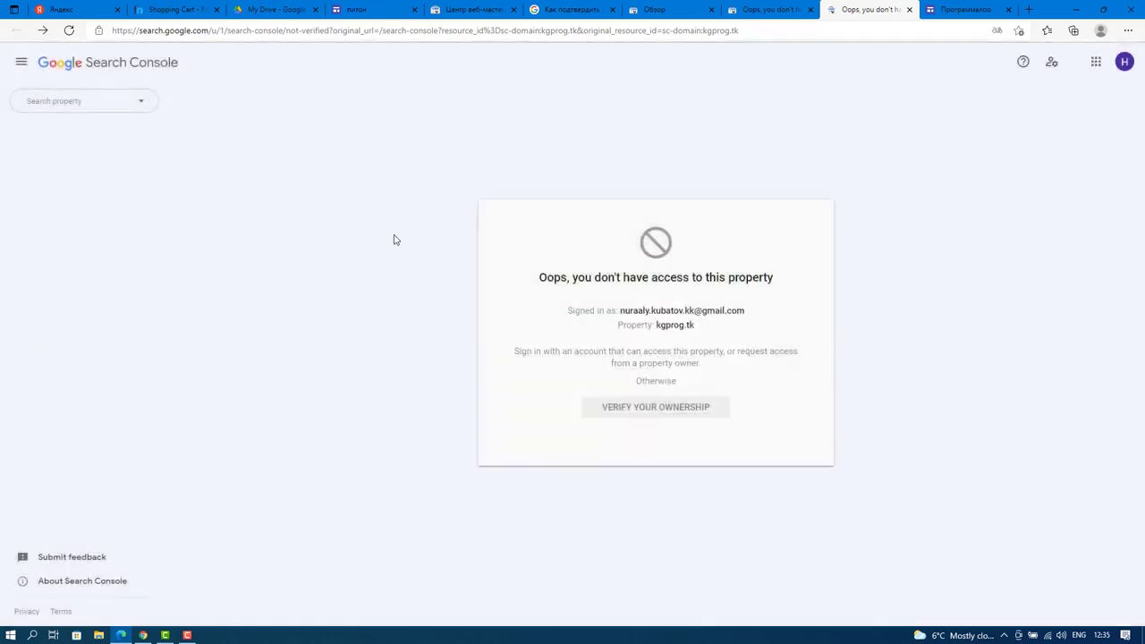
left_click(93, 102)
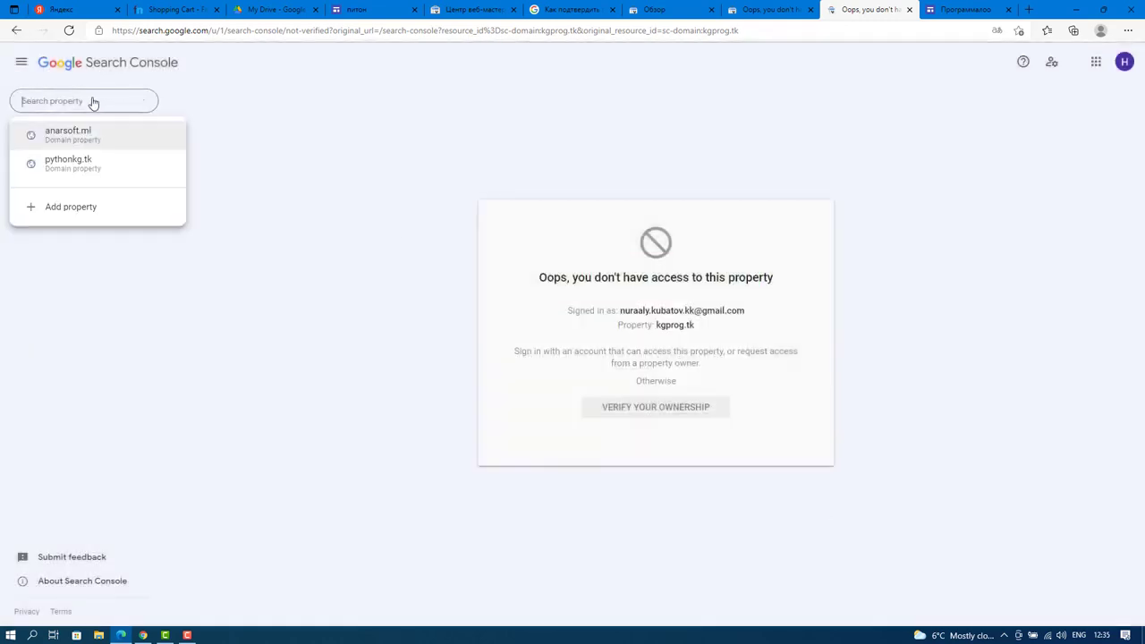
left_click(68, 170)
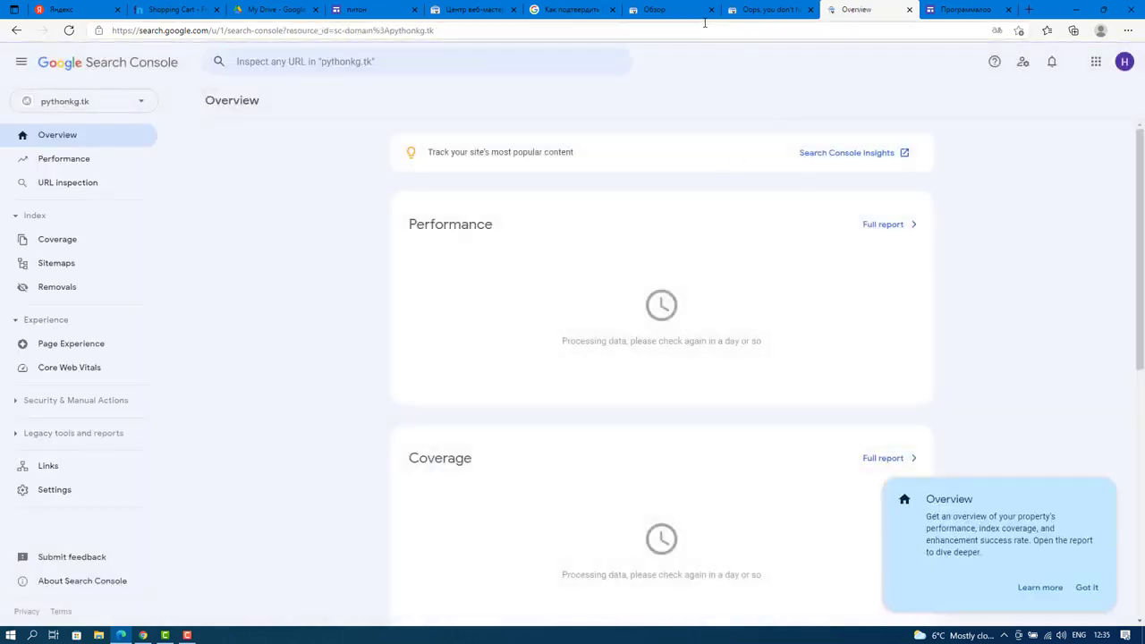
In the python site's custom domain dialog, replace the domain with pythonkg.tk and confirm the assignment.
left_click(364, 12)
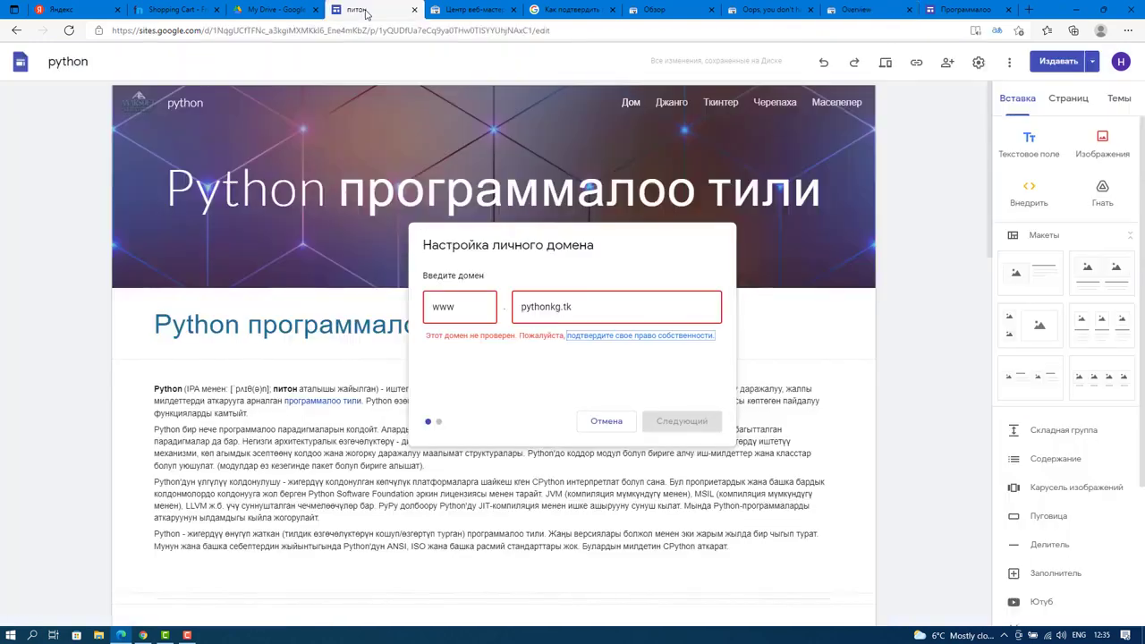
left_click(613, 301)
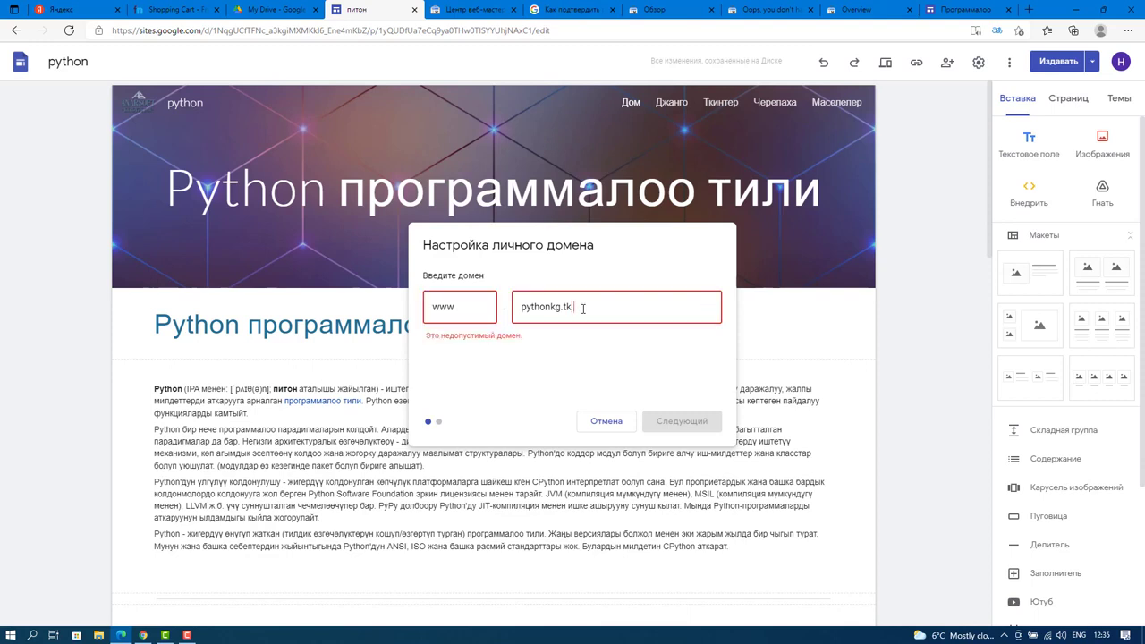
double_click(560, 305)
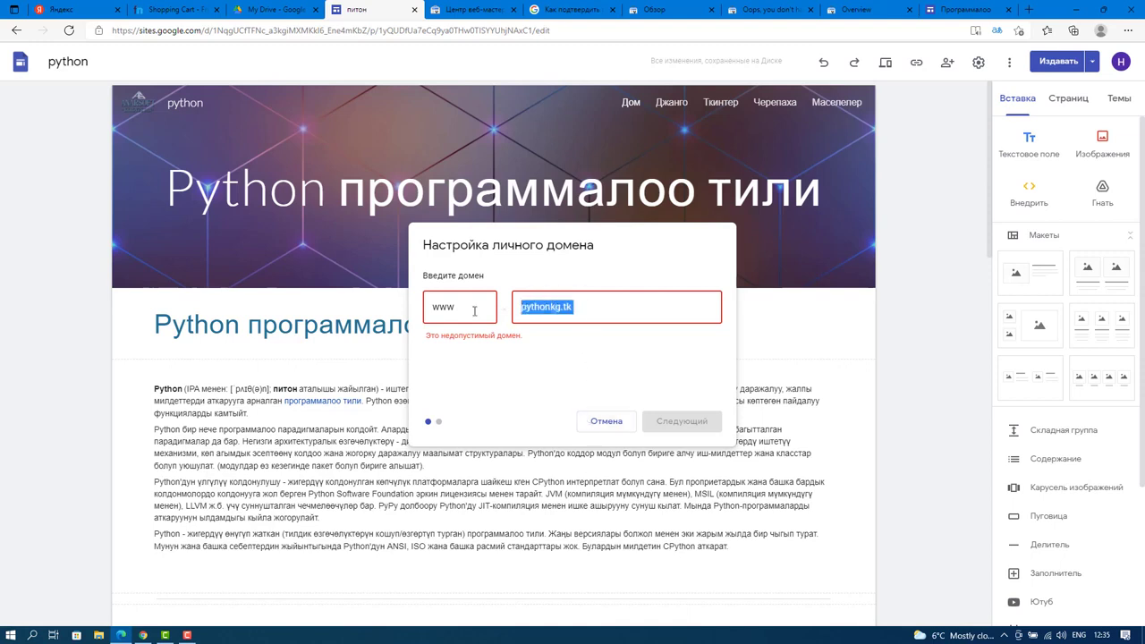
type("py")
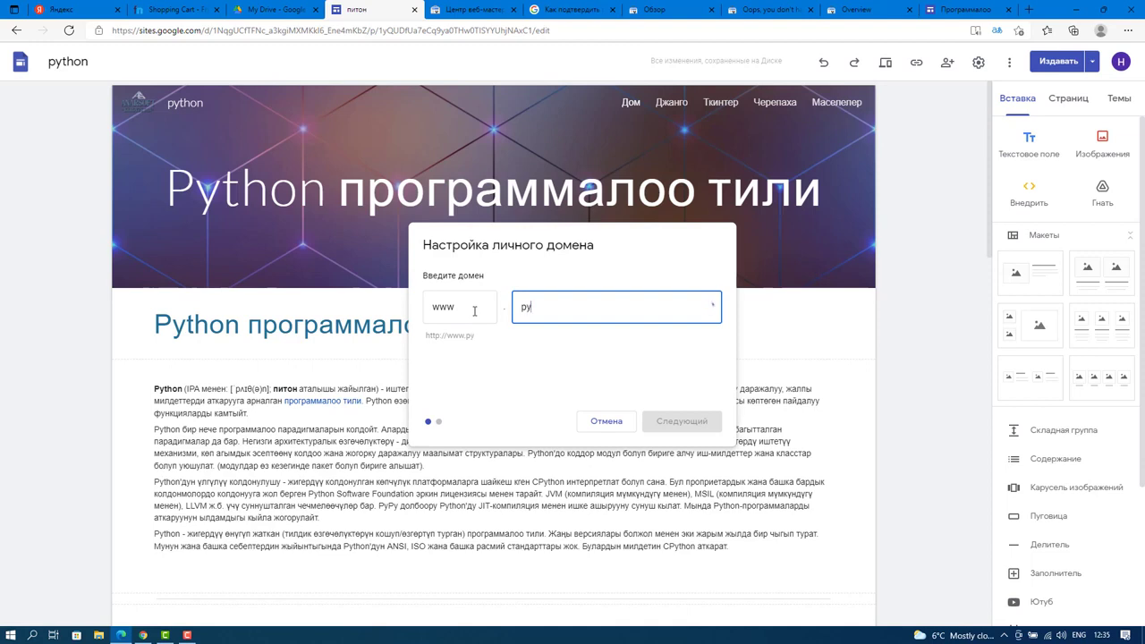
type("thonkg.tk")
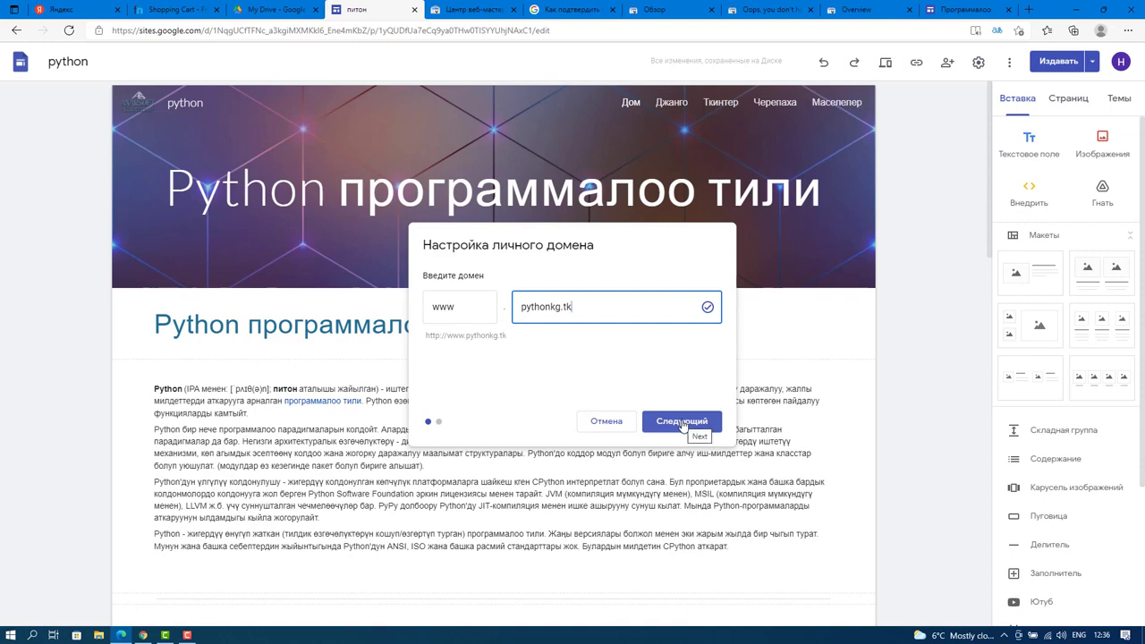
left_click(681, 422)
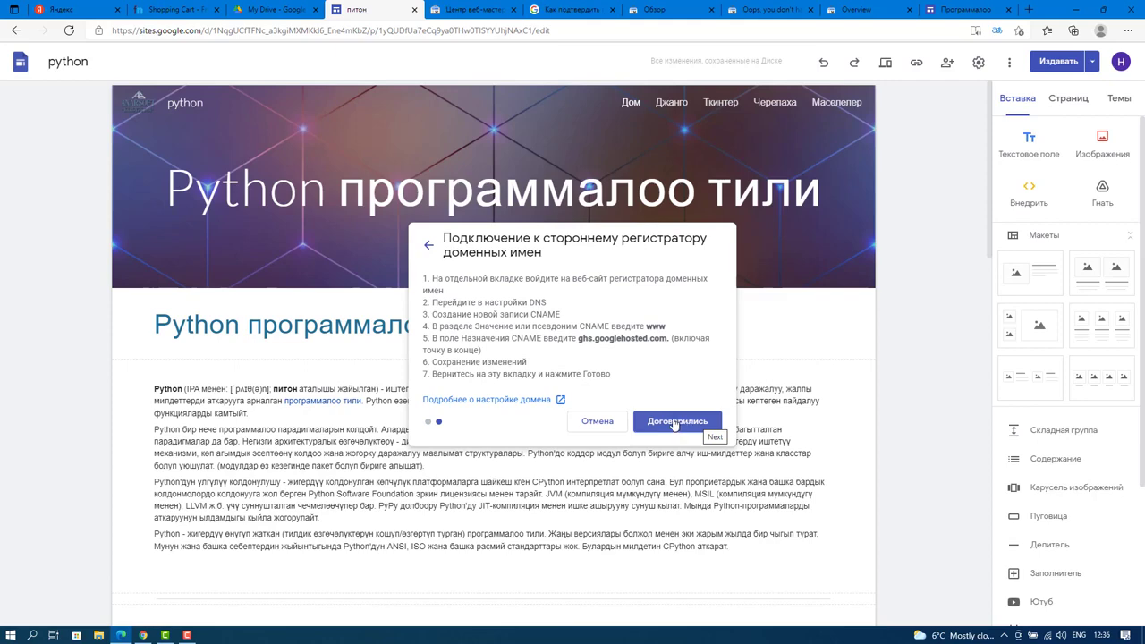
left_click(673, 423)
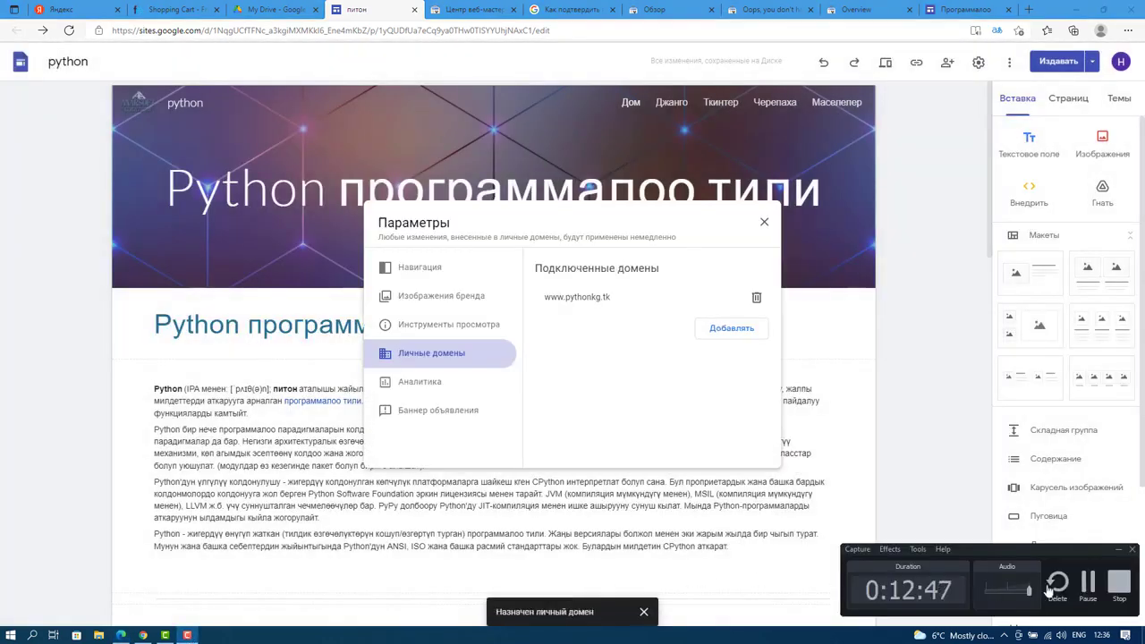
left_click(1086, 589)
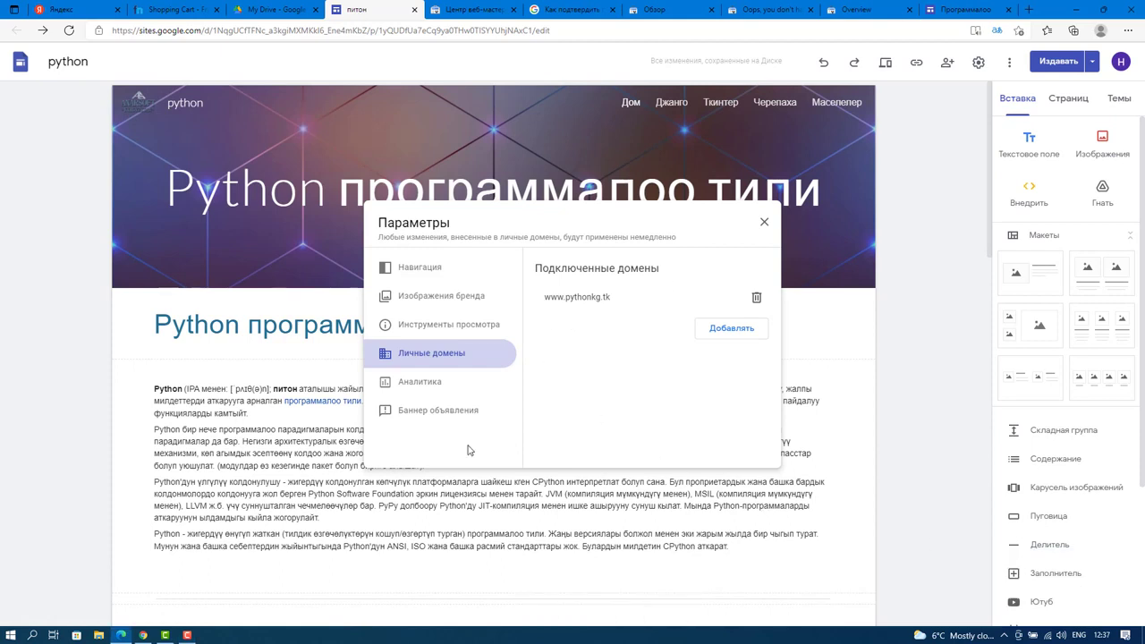
left_click(764, 223)
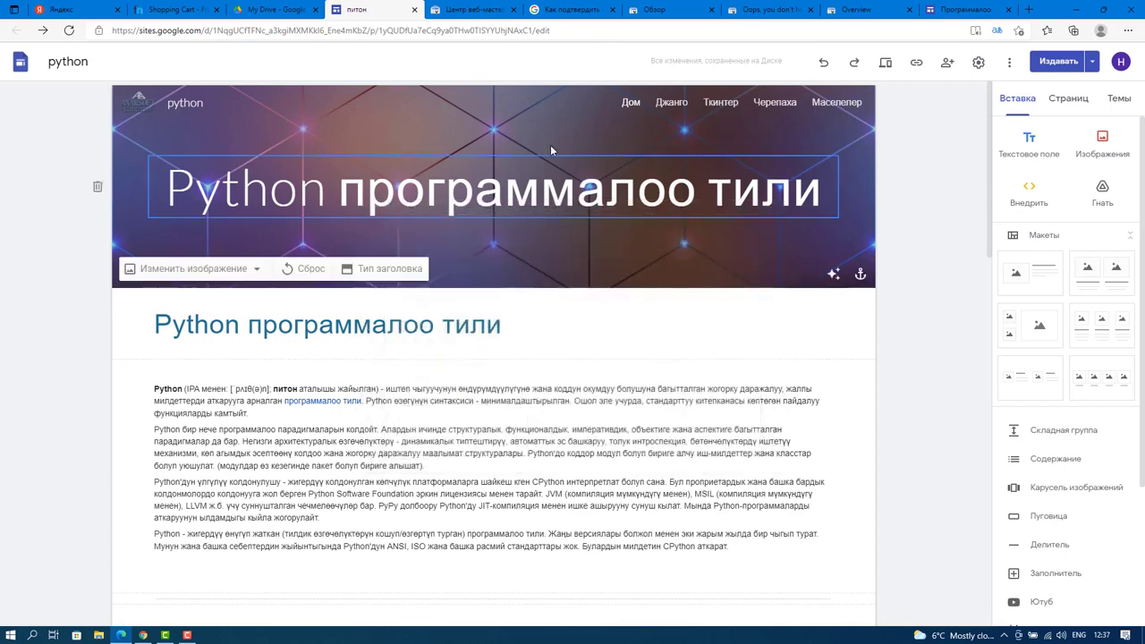
left_click(916, 66)
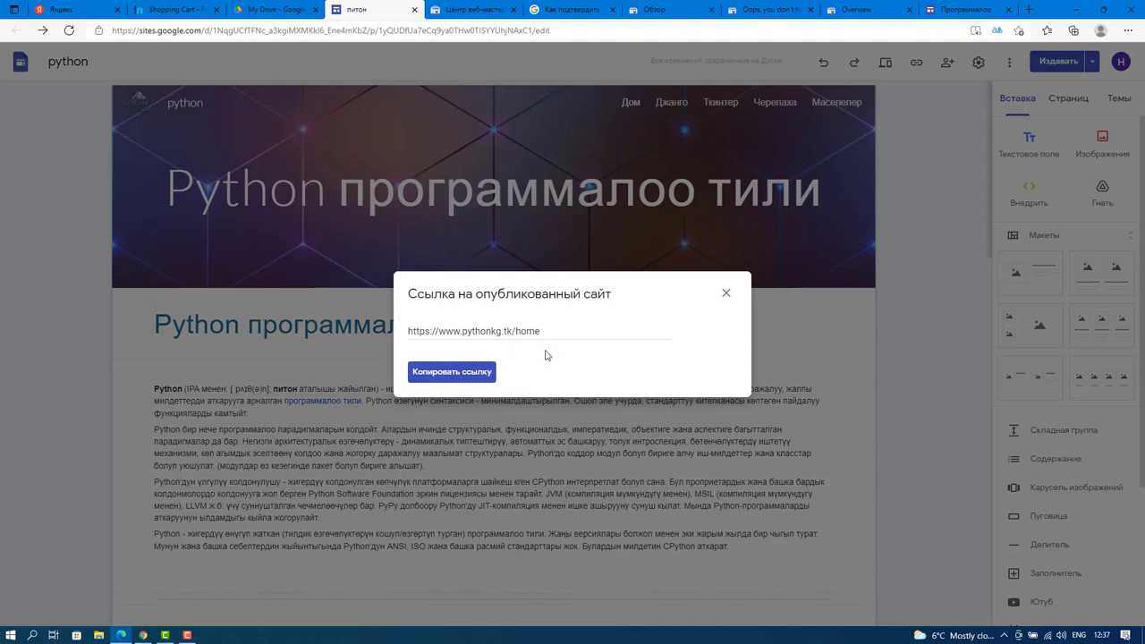
left_click(726, 293)
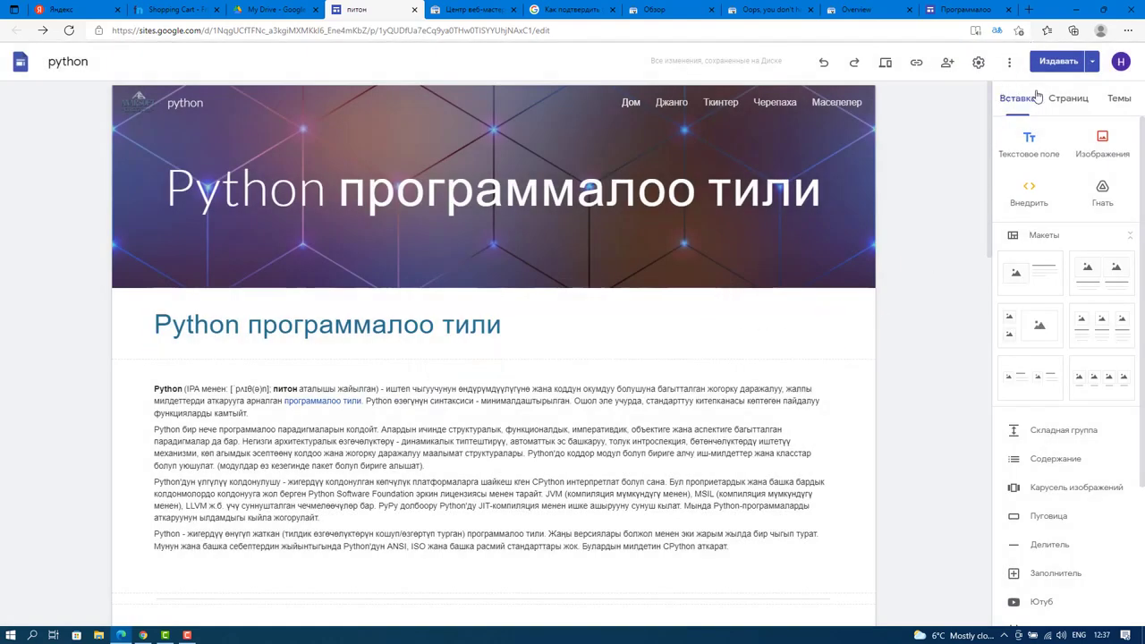
Start publishing the site, which reports no unpublished changes.
scroll(345, 322, "down", 5)
scroll(527, 399, "down", 3)
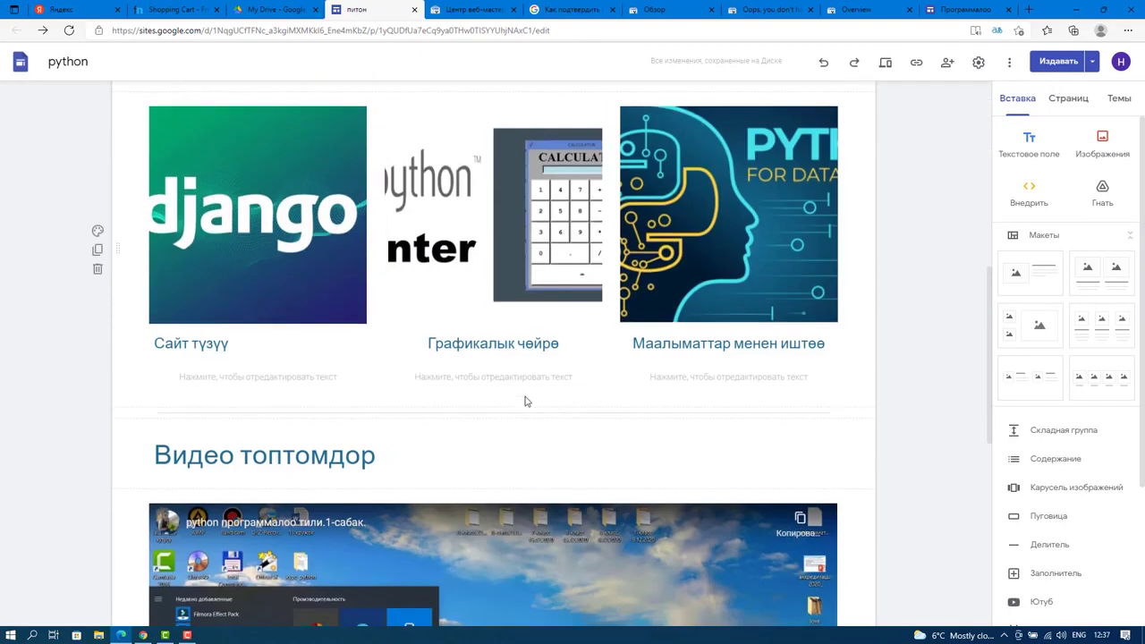
scroll(527, 399, "up", 9)
scroll(493, 302, "down", 11)
scroll(494, 302, "down", 5)
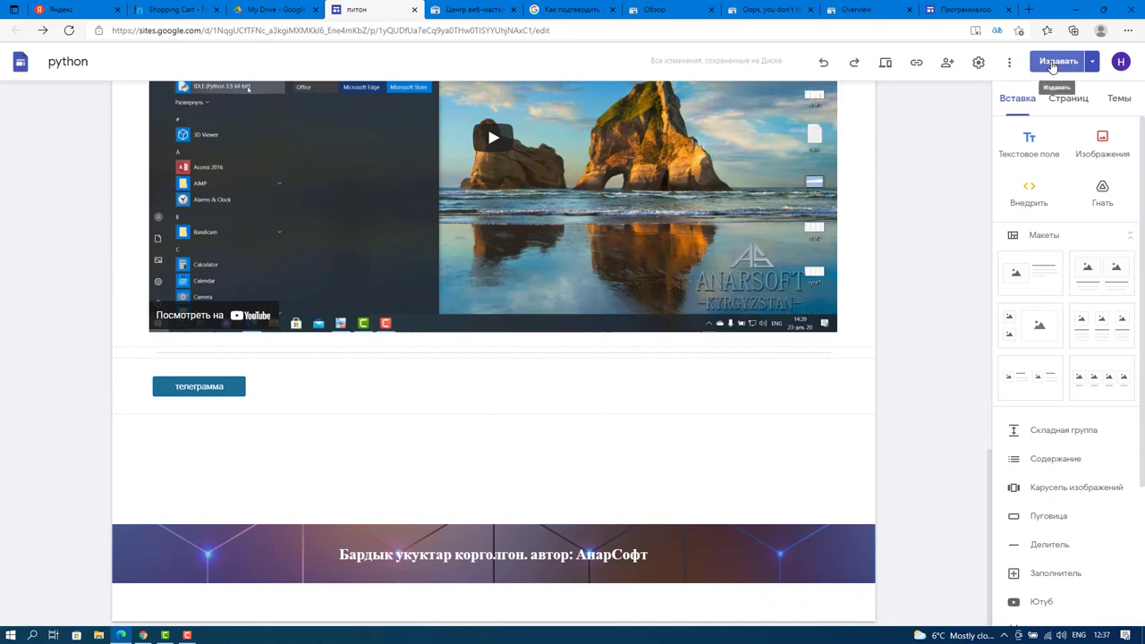
left_click(1049, 63)
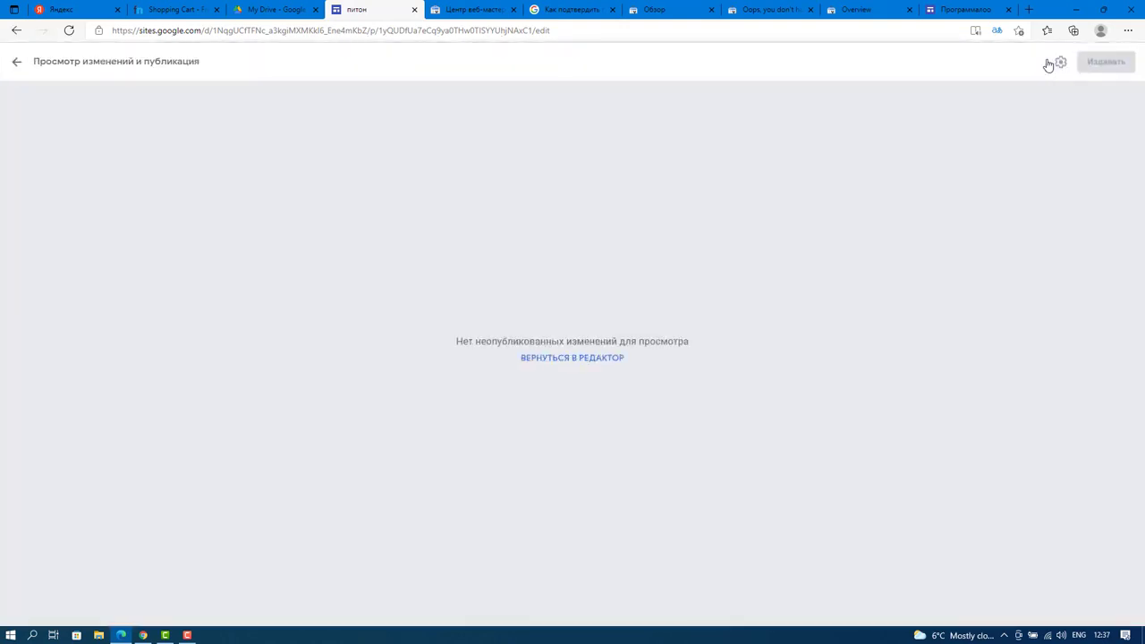
left_click(608, 357)
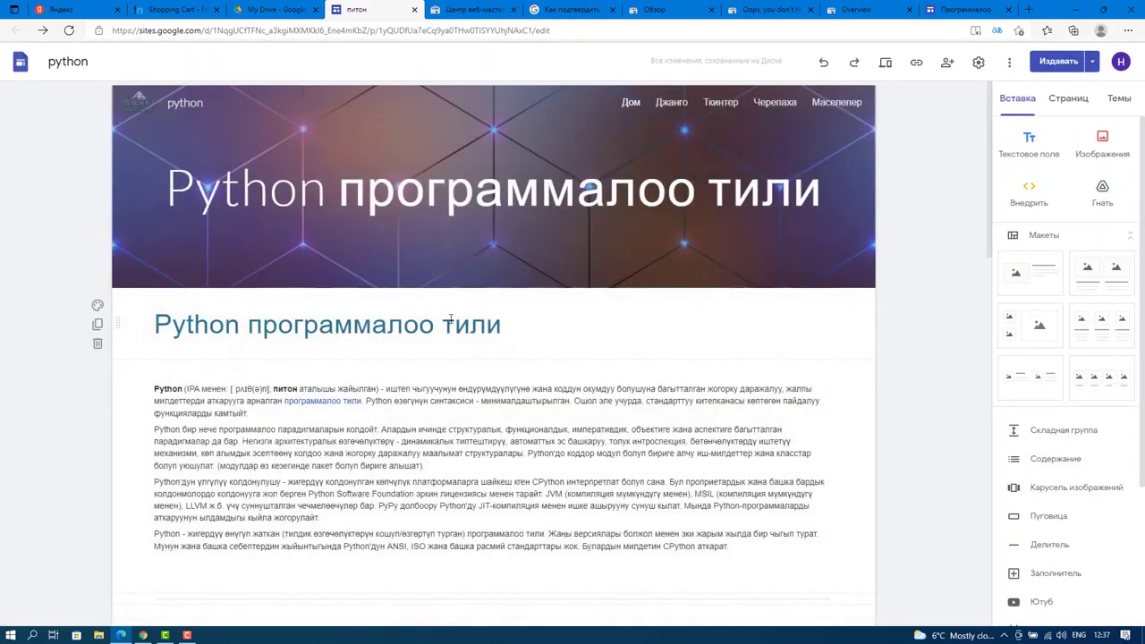
scroll(625, 217, "down", 15)
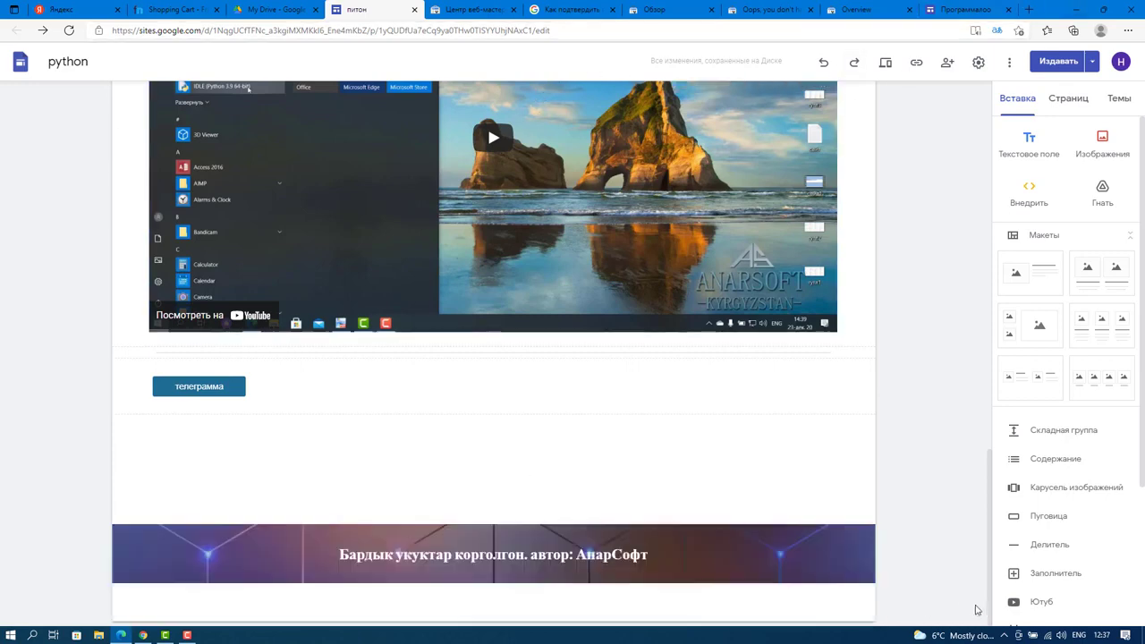
left_click(187, 636)
left_click(1092, 586)
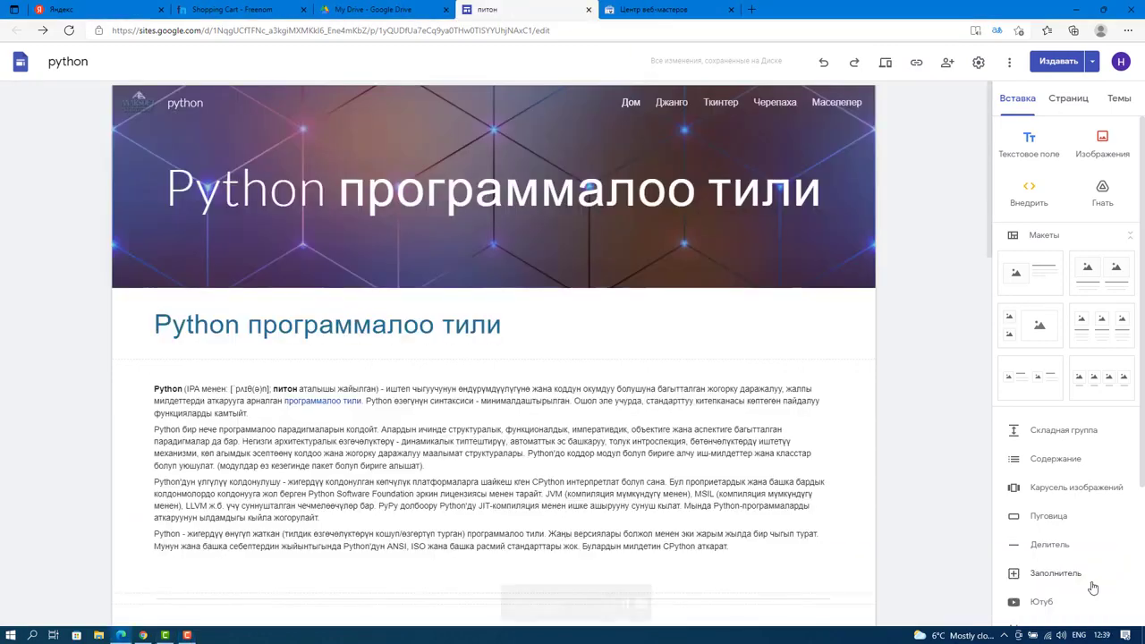
left_click(916, 62)
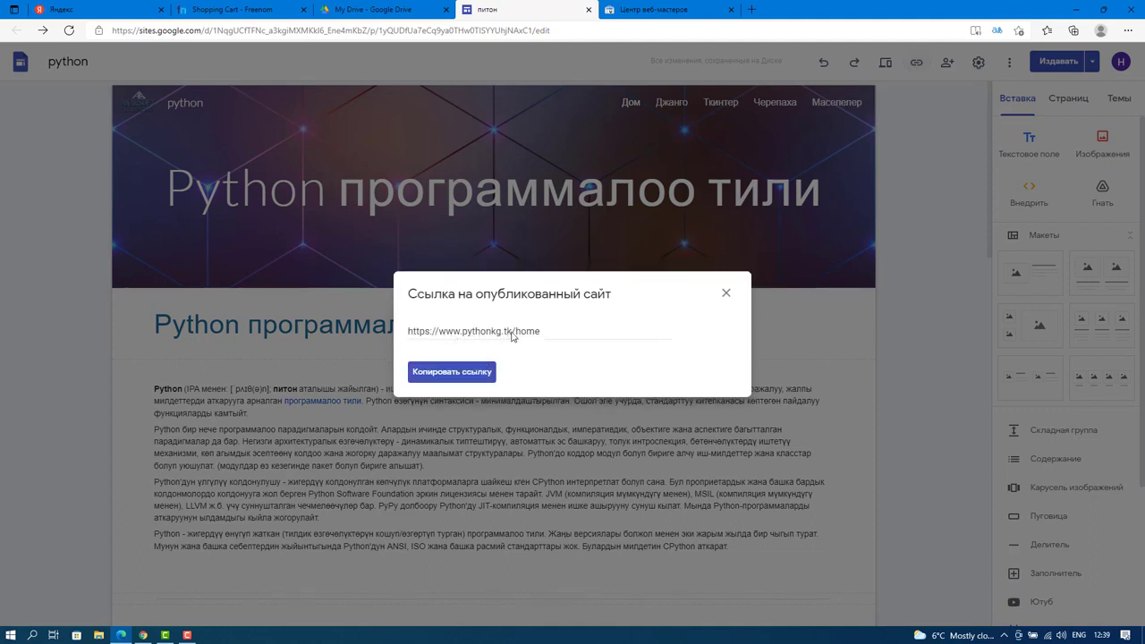
left_click_drag(512, 335, 441, 349)
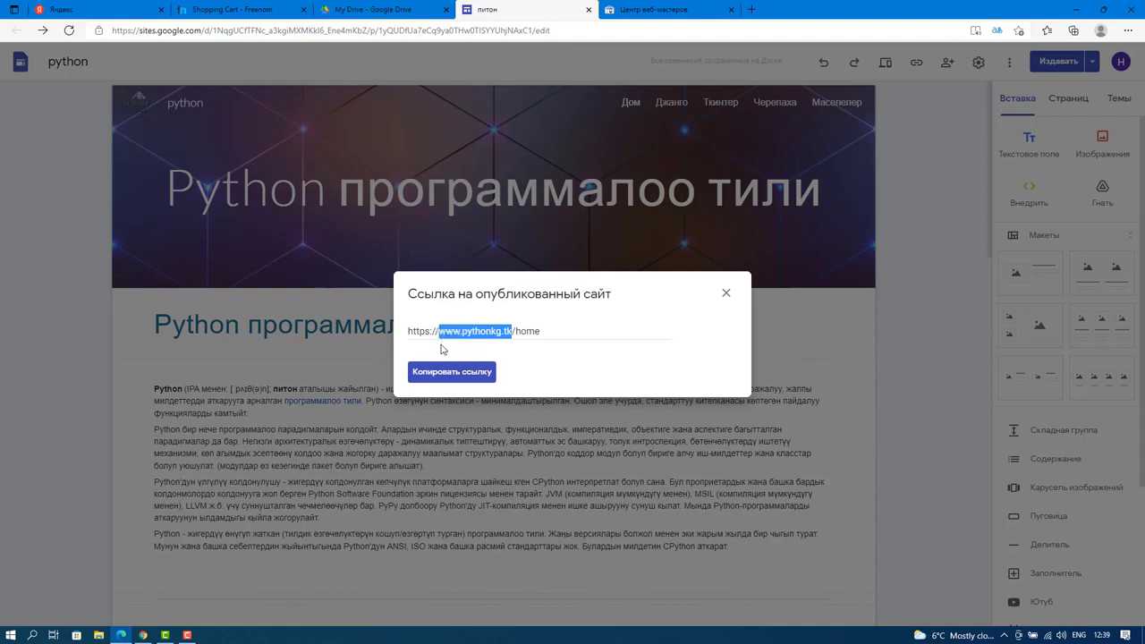
key("ctrl+a")
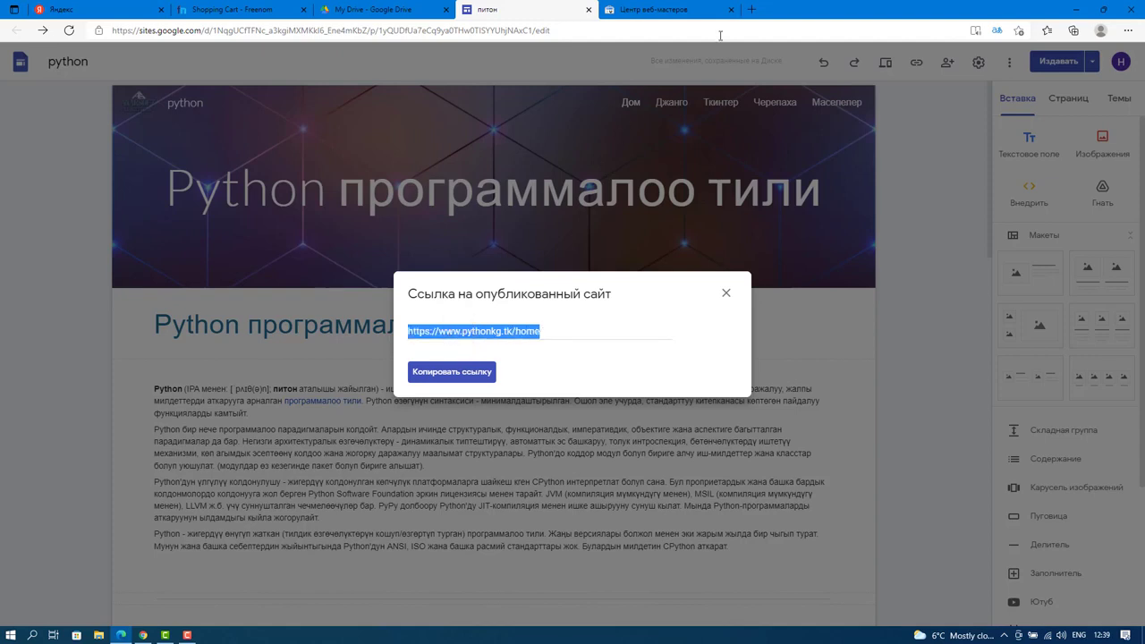
left_click(752, 11)
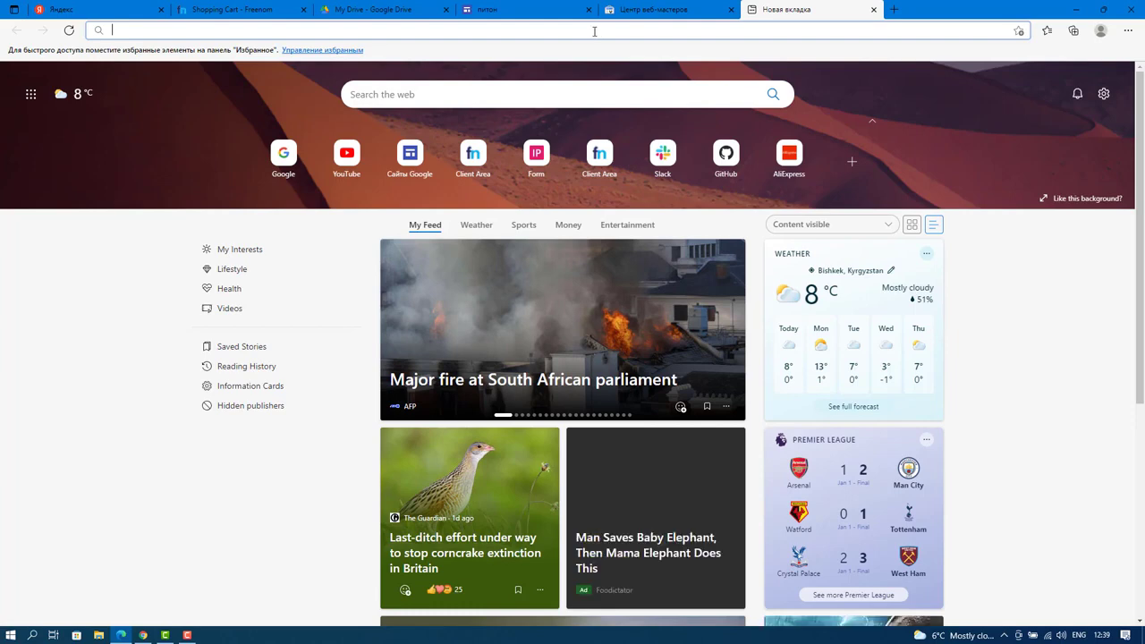
key("ctrl+v")
key("Return")
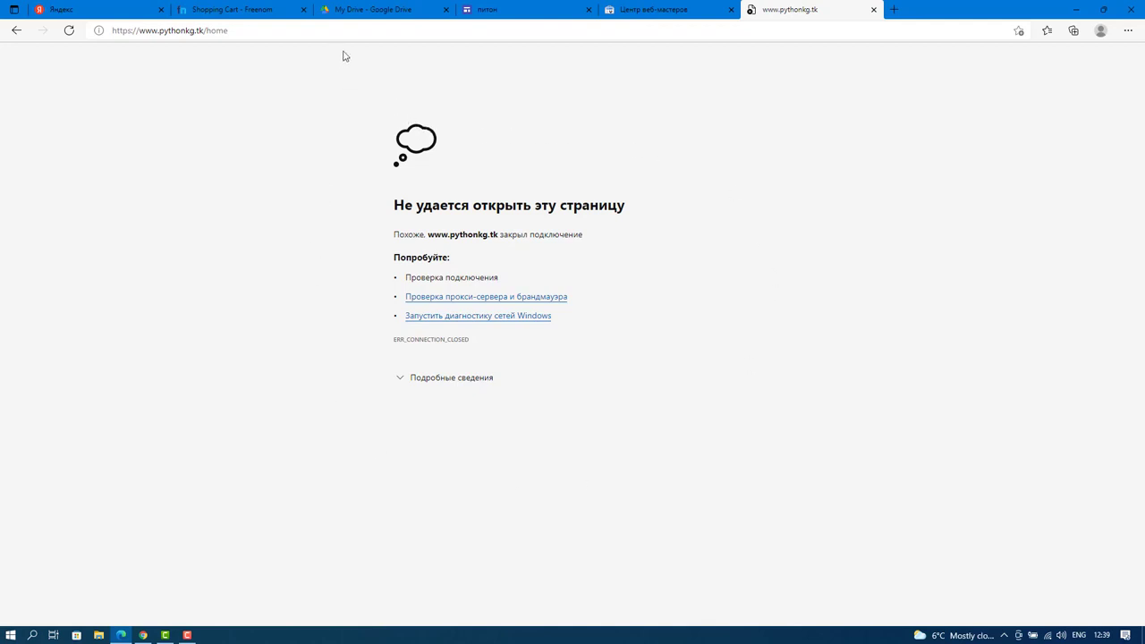
left_click(210, 36)
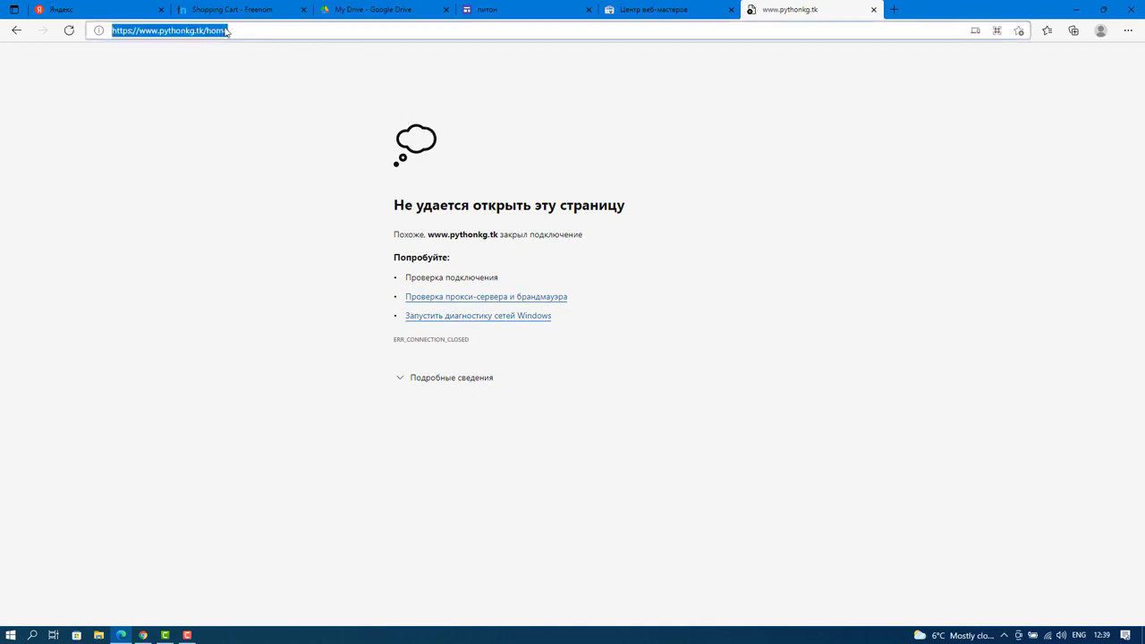
Return to the python editor, close the published link box, and start another new tab.
left_click(227, 33)
left_click(523, 10)
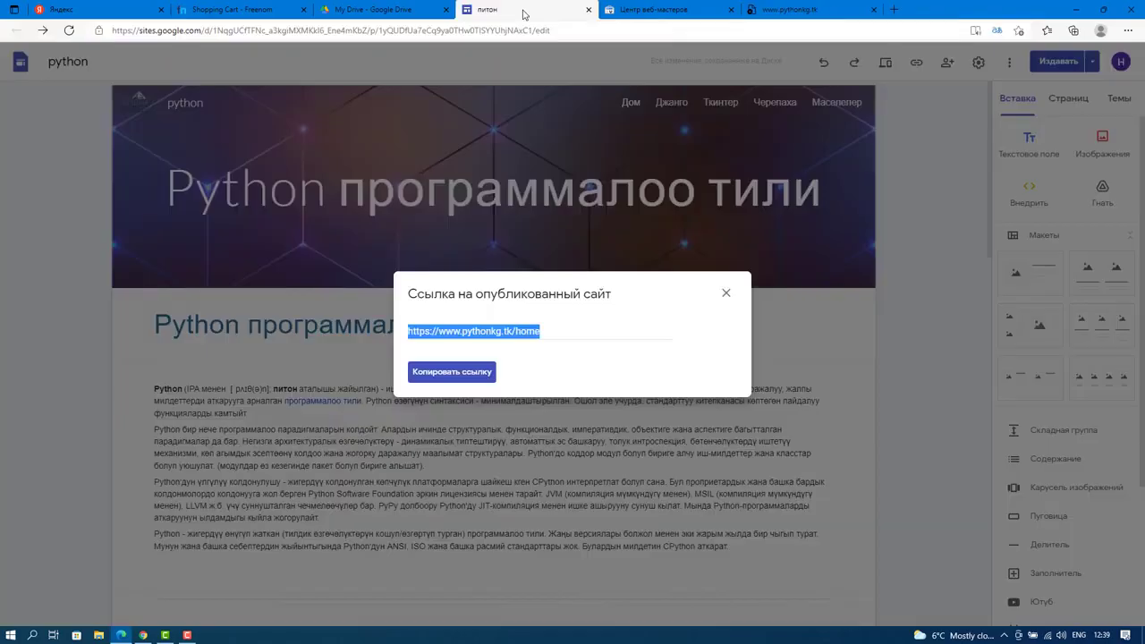
left_click(726, 293)
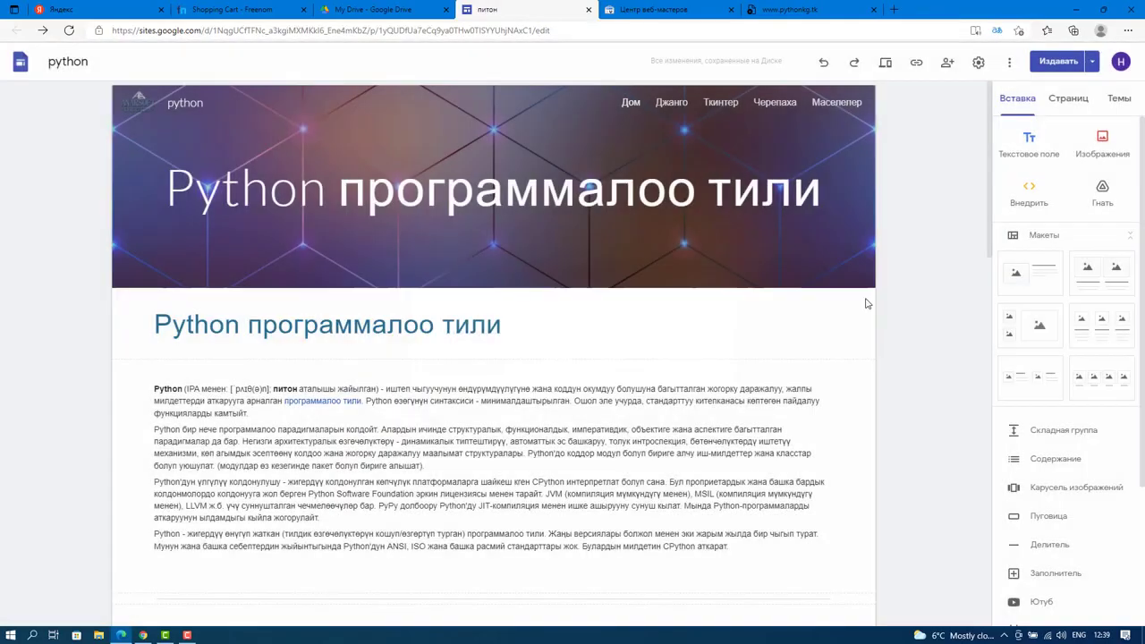
left_click(893, 10)
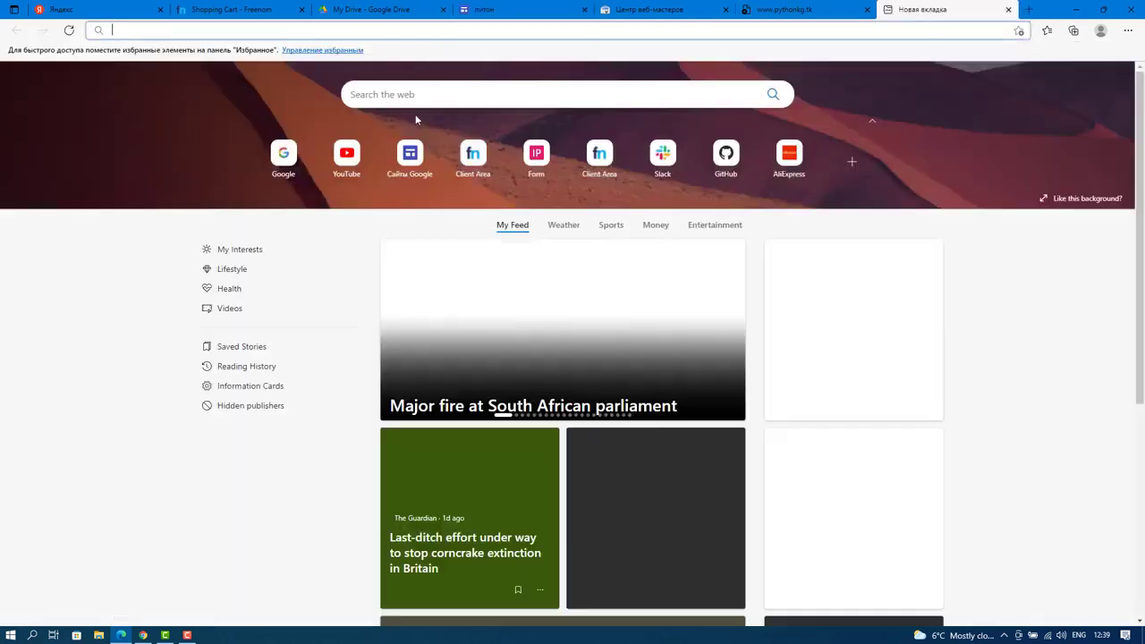
From the Google home page, switch to the second signed-in account and open the python site from its Drive.
left_click(283, 166)
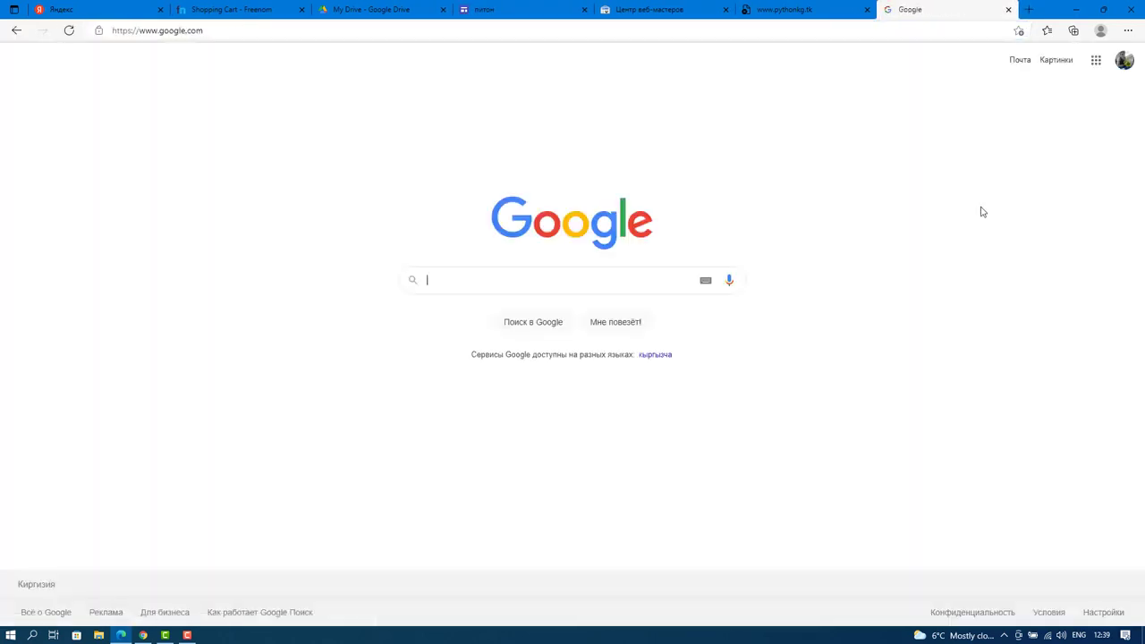
left_click(1124, 60)
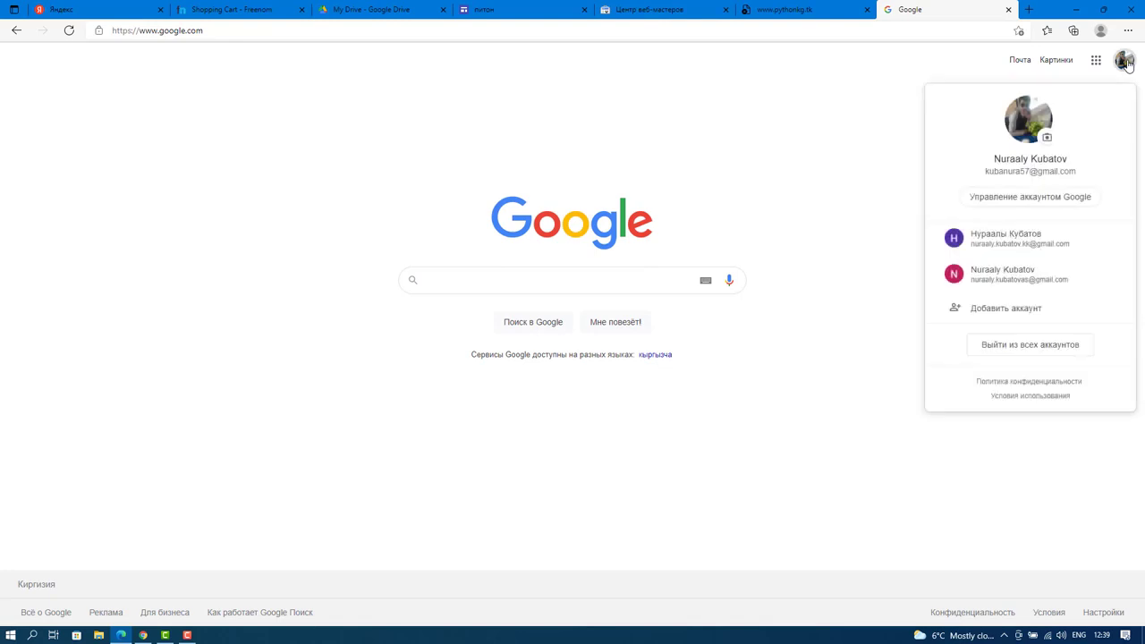
left_click(1028, 242)
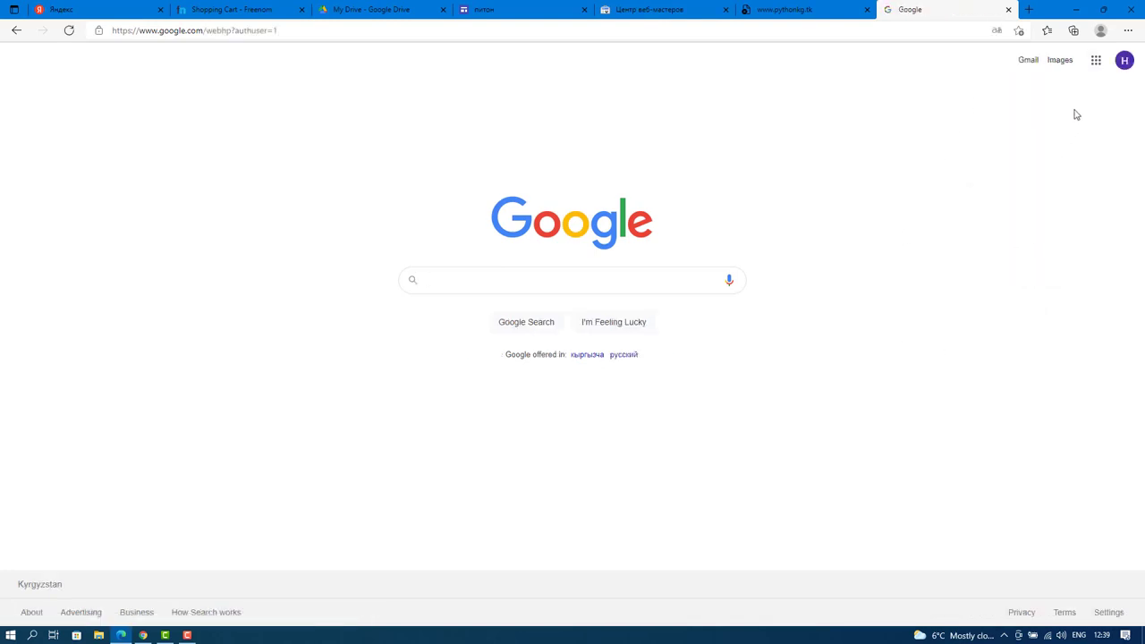
left_click(1097, 62)
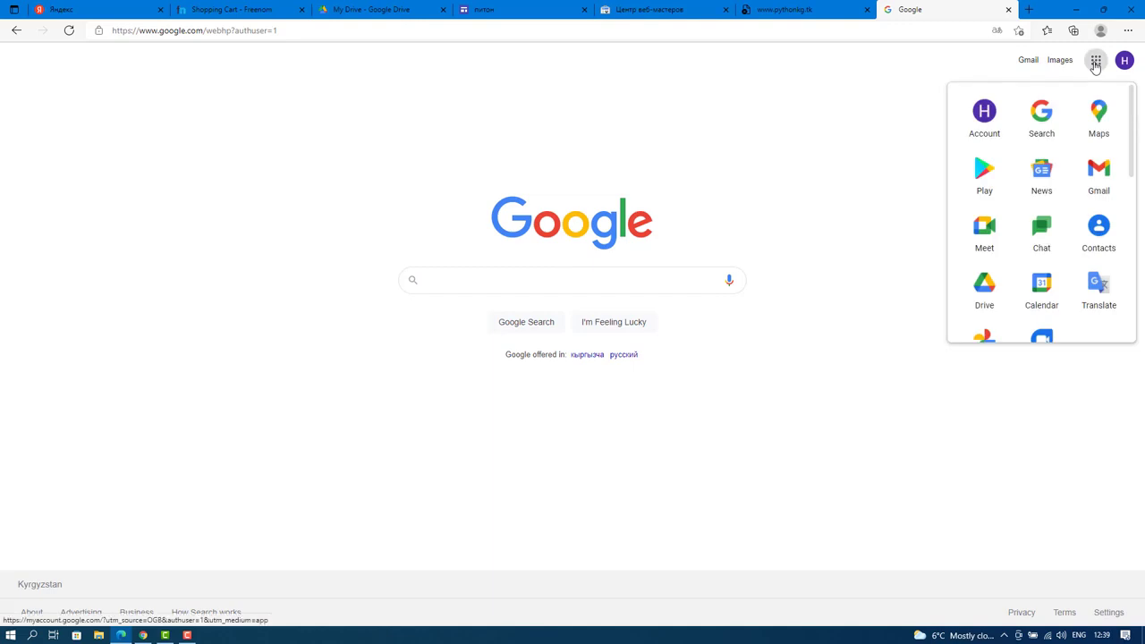
left_click(986, 300)
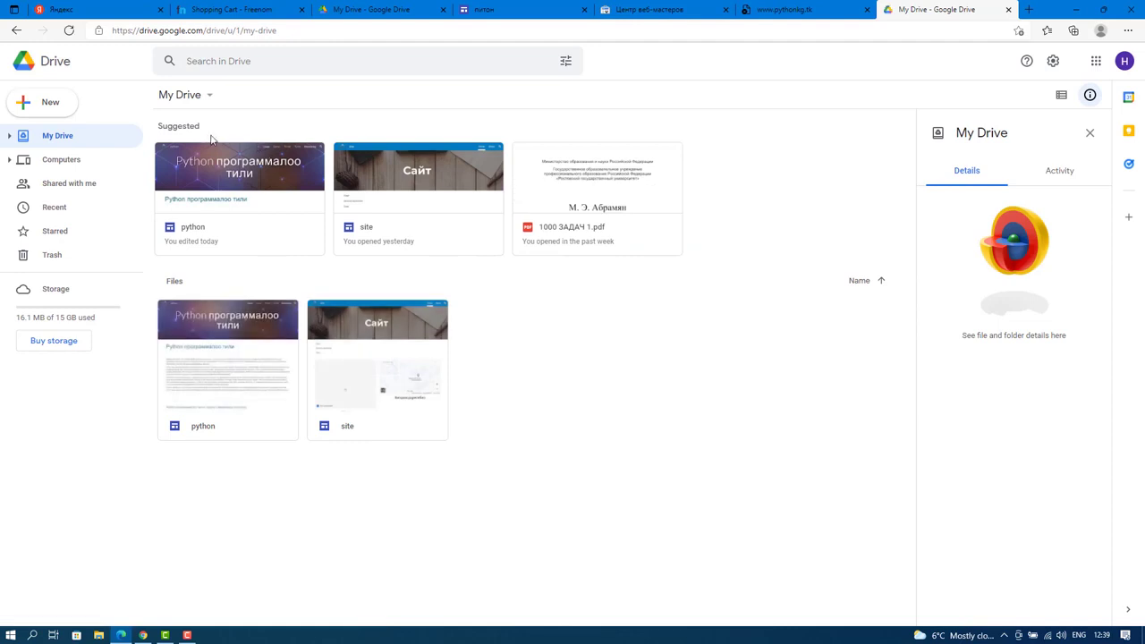
double_click(251, 185)
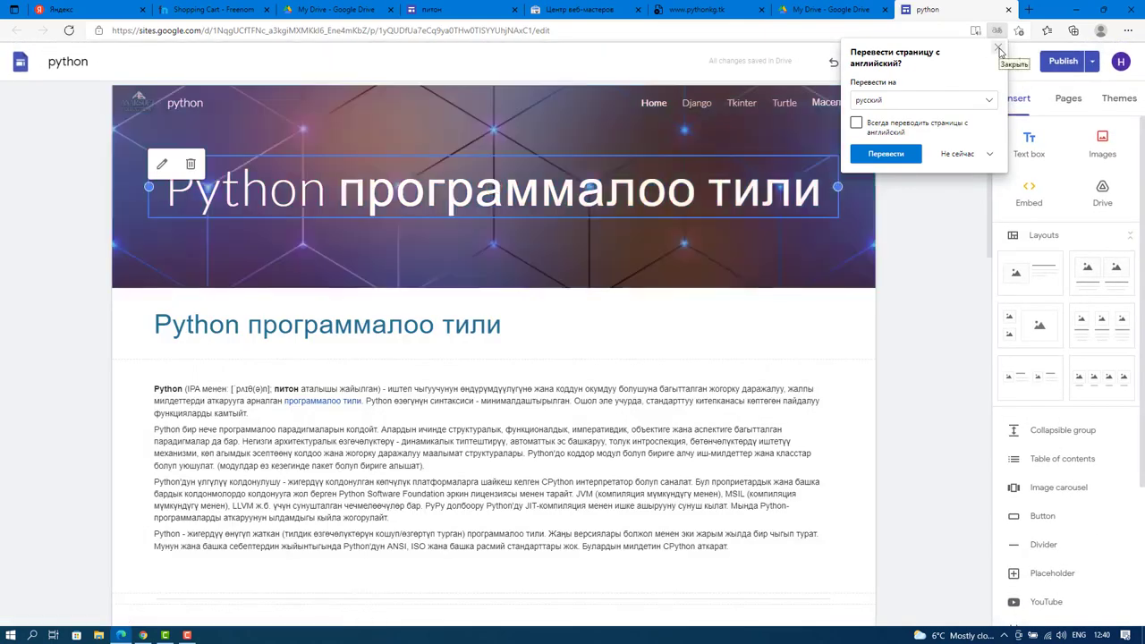
Insert a text box below the telegram button and type 'Сайтка кошумча' using the Russian layout.
left_click(999, 49)
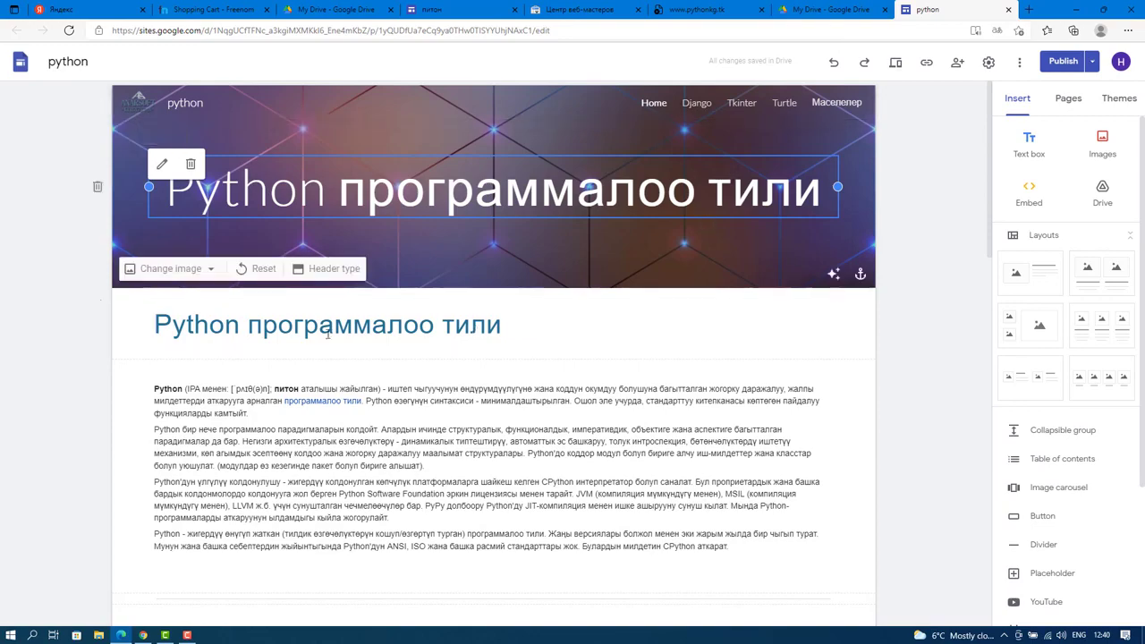
scroll(473, 418, "down", 8)
scroll(473, 418, "down", 6)
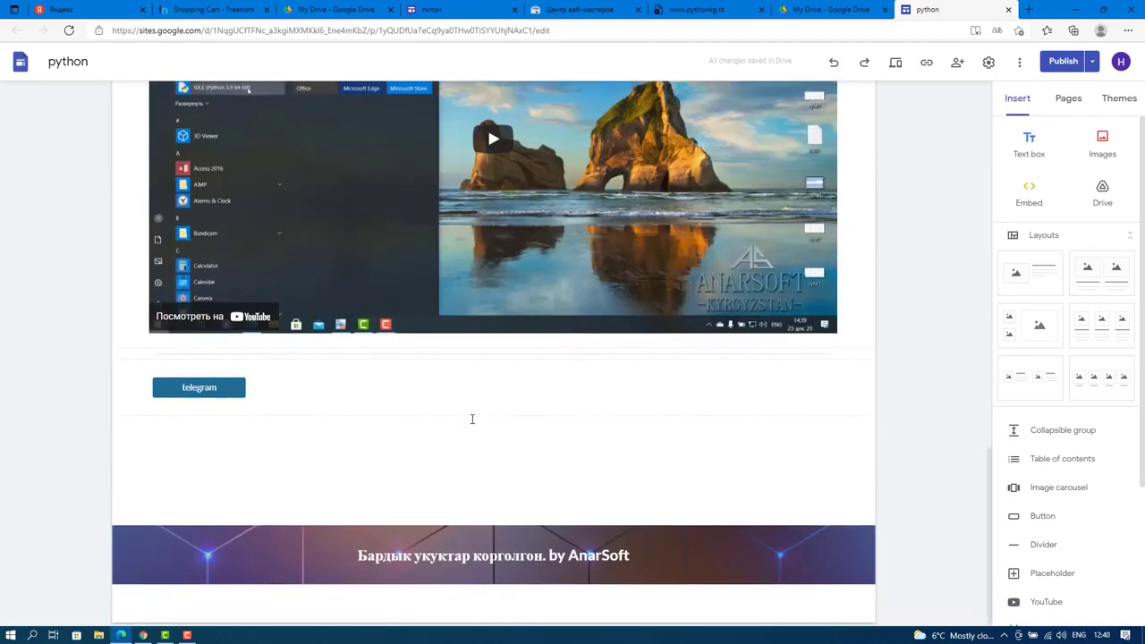
left_click(1027, 145)
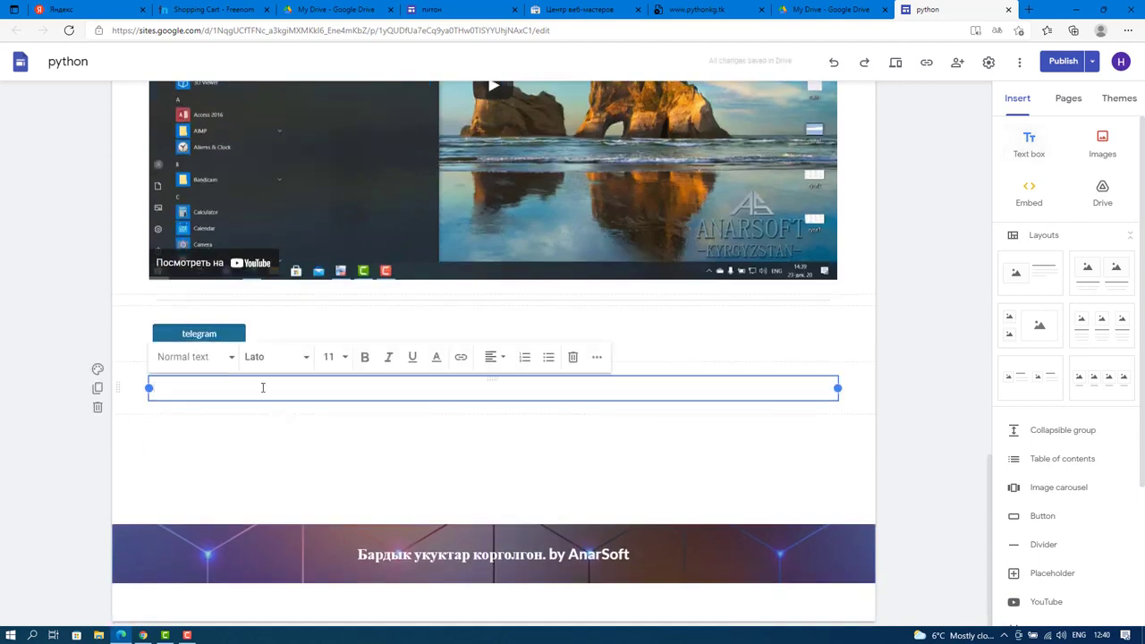
type("C")
key("alt+shift")
type("сайтка кош")
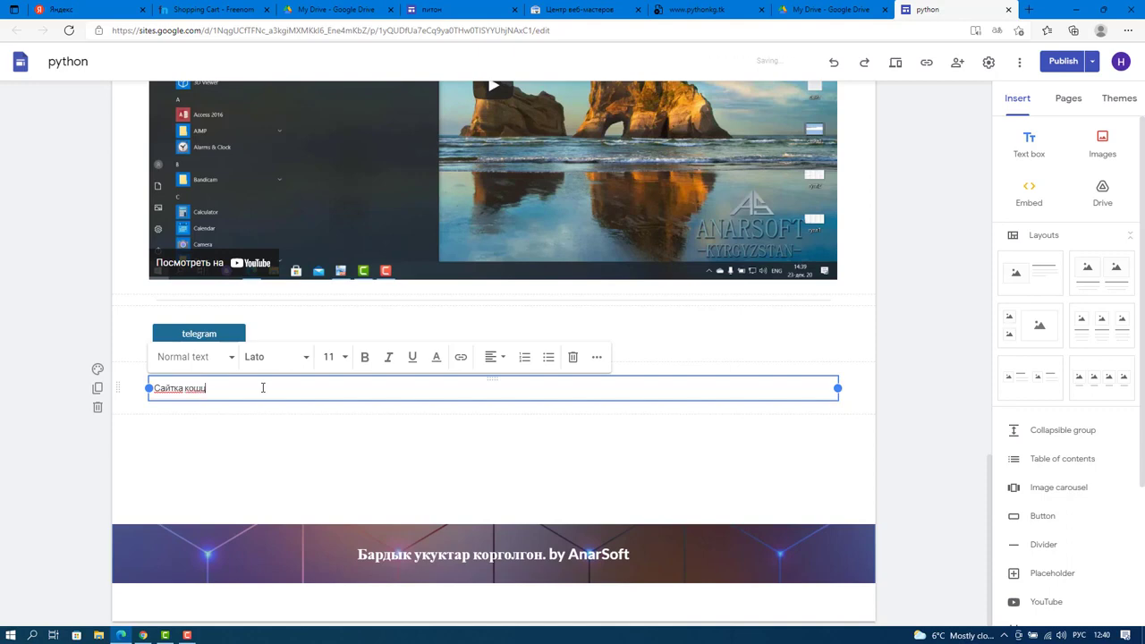
type("умча")
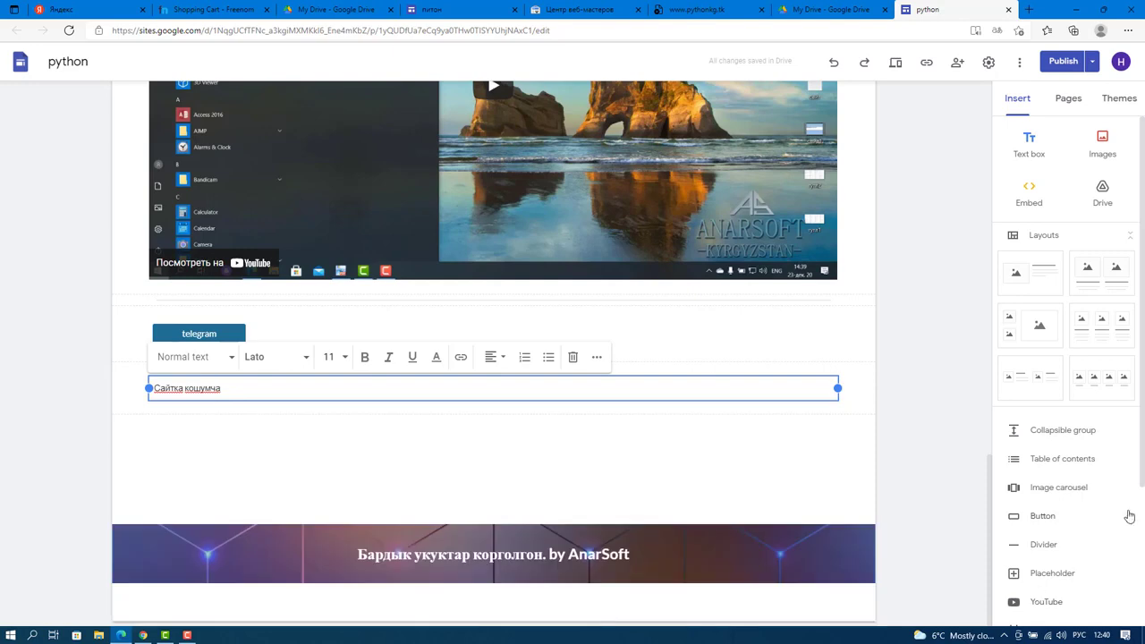
Review the draft against the currently published version, then publish the python site with the new text.
left_click(1056, 68)
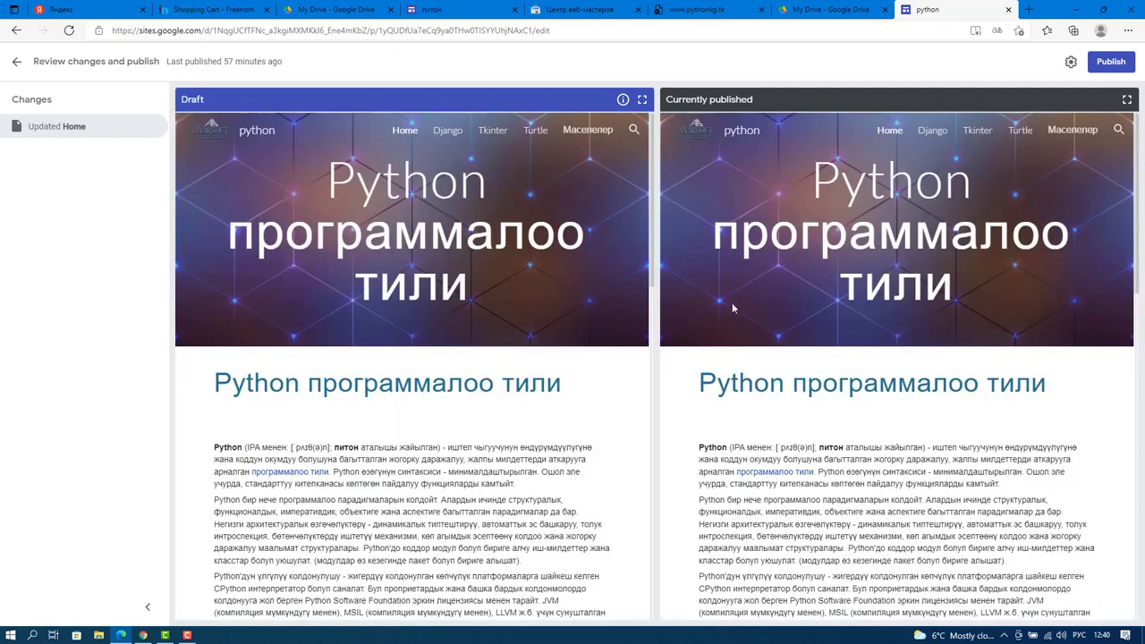
scroll(731, 308, "down", 15)
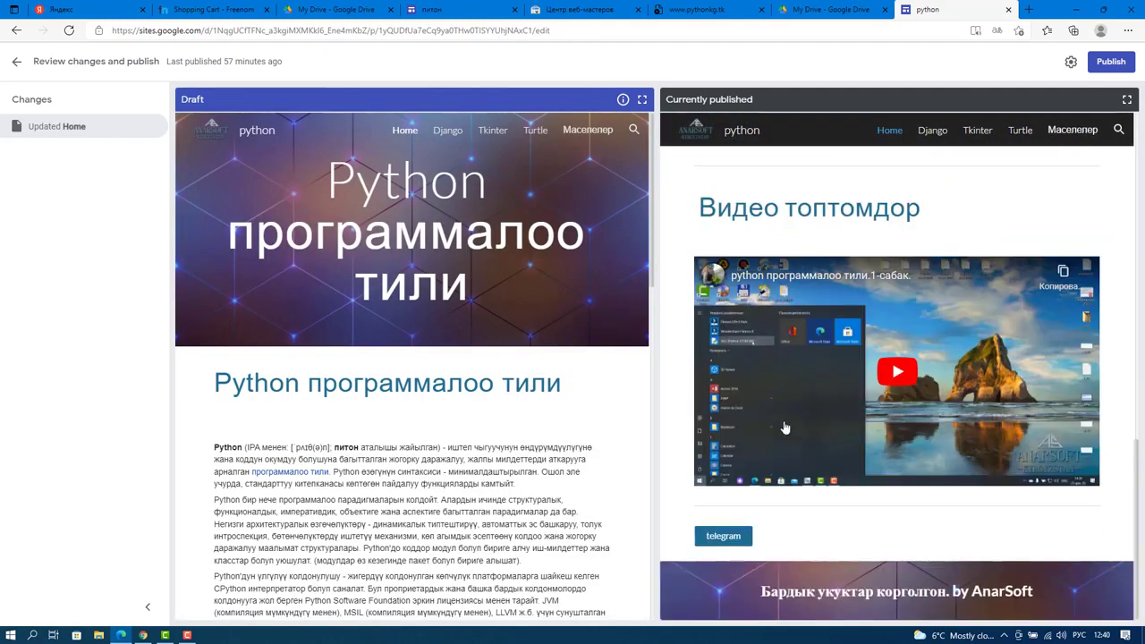
scroll(417, 415, "down", 10)
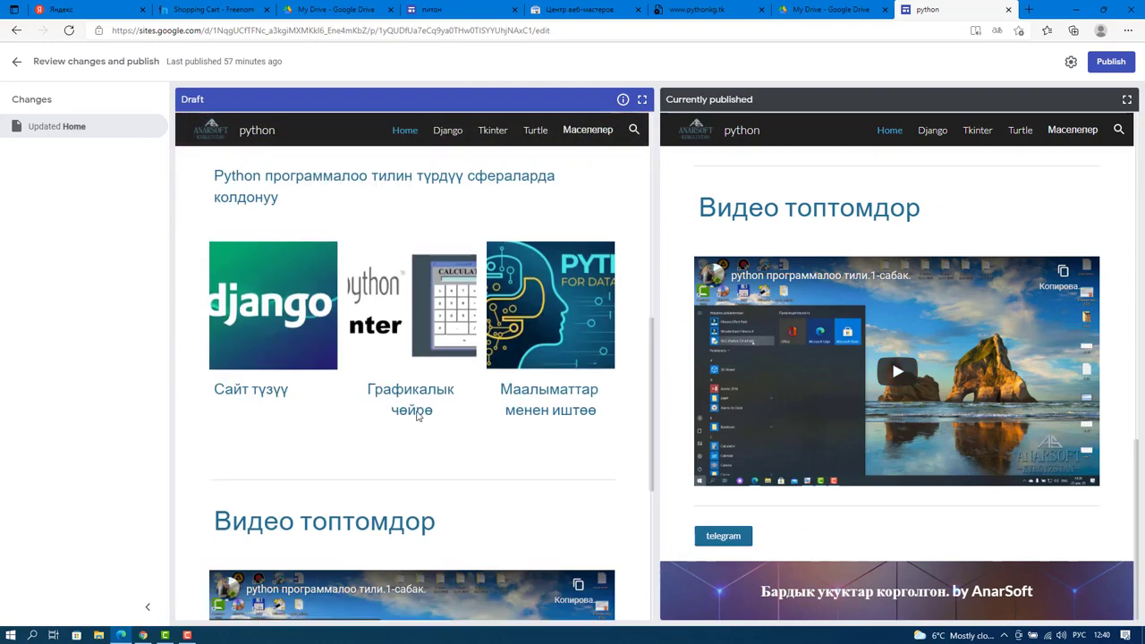
scroll(417, 415, "down", 4)
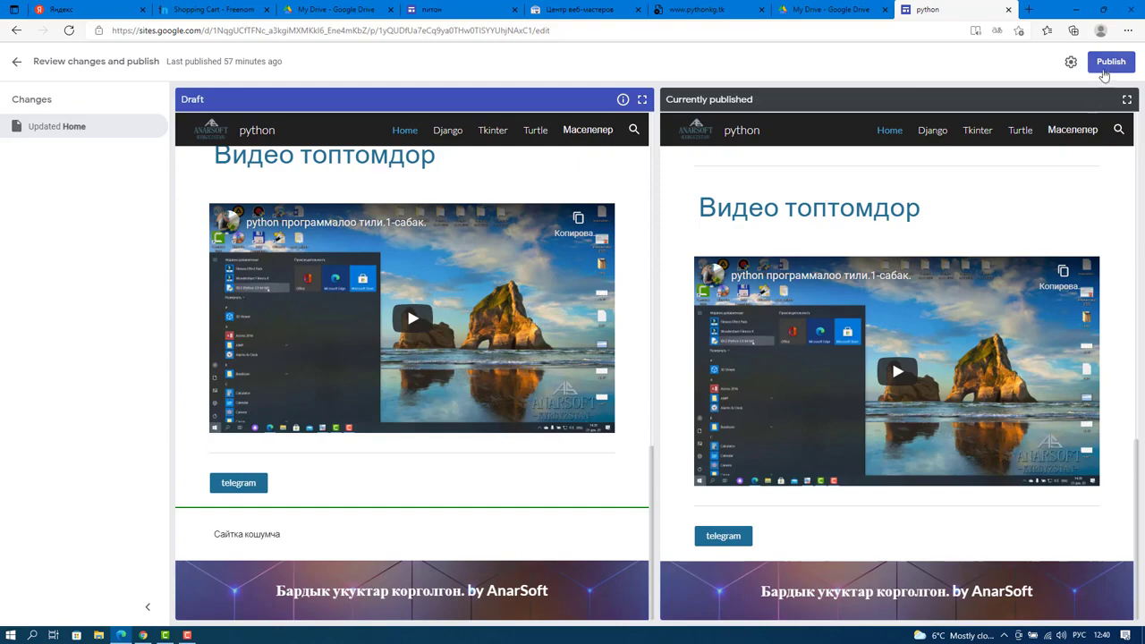
left_click(1106, 71)
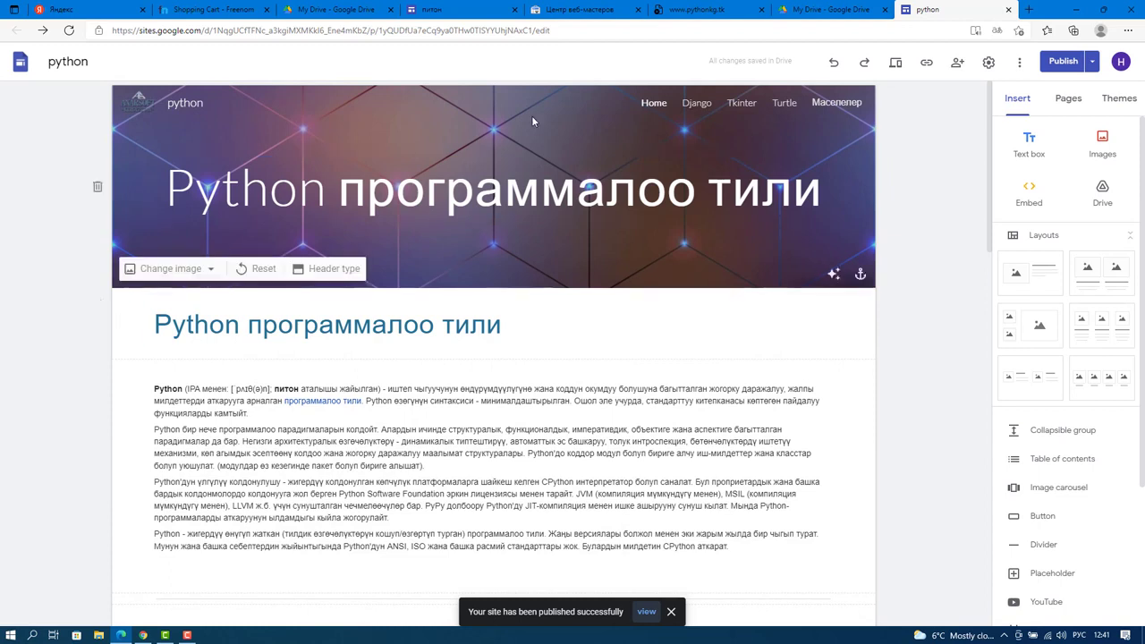
left_click(698, 11)
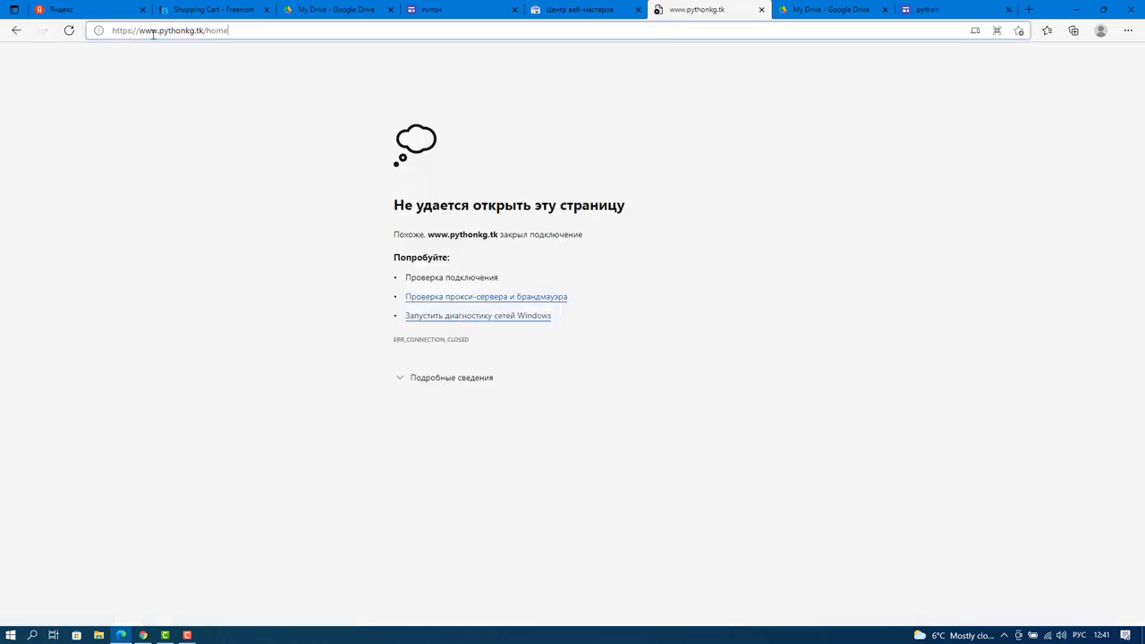
left_click(69, 31)
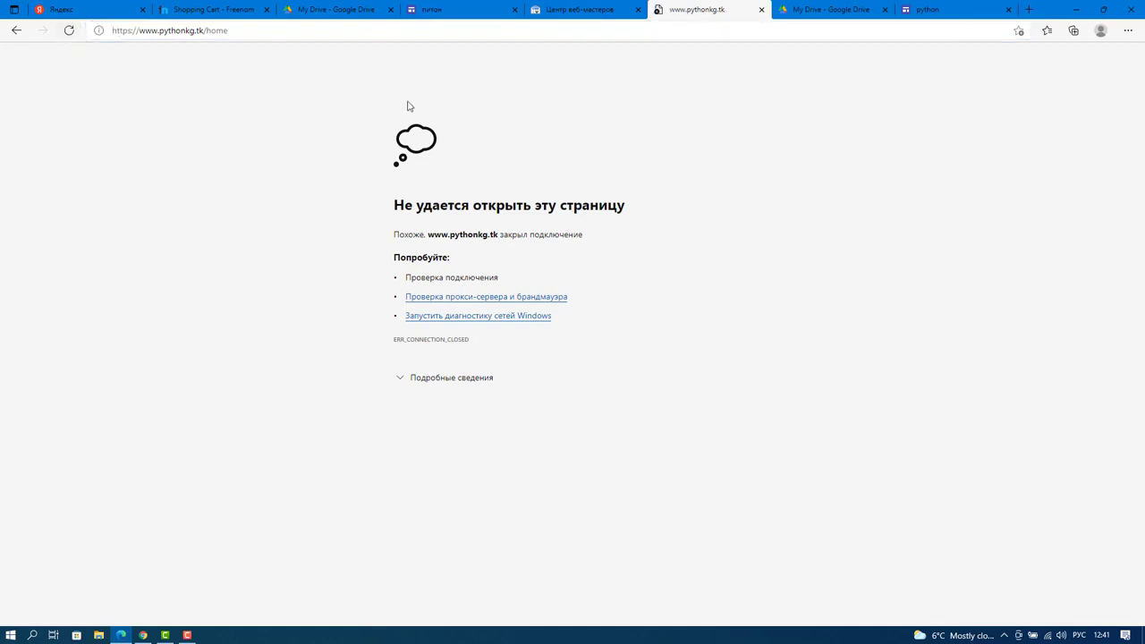
left_click(236, 31)
left_click_drag(237, 31, 116, 34)
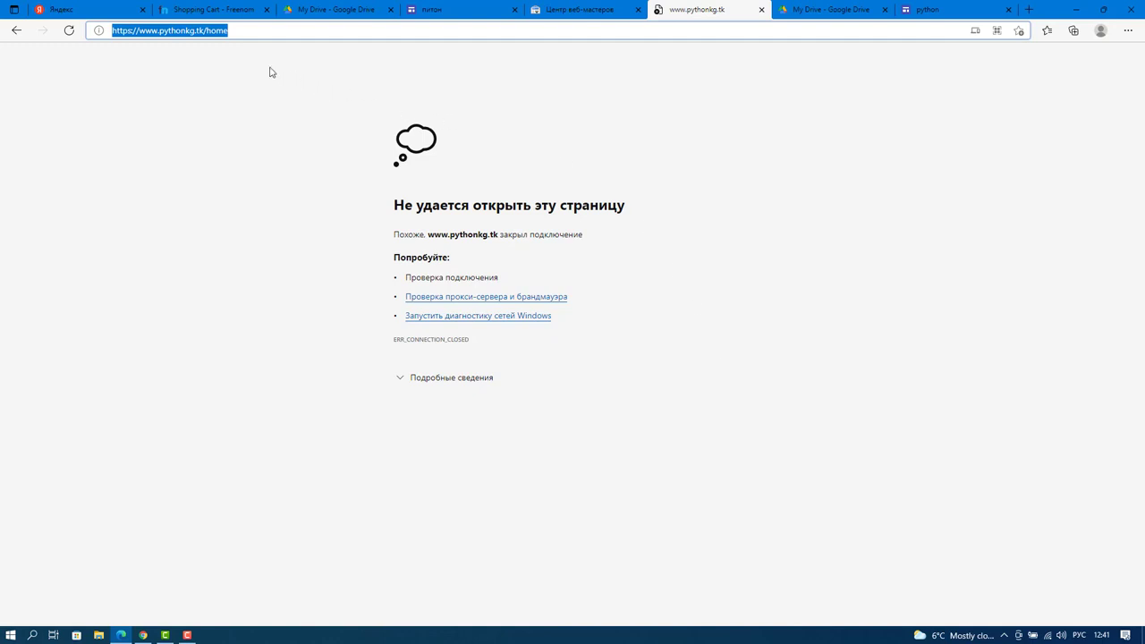
left_click(235, 30)
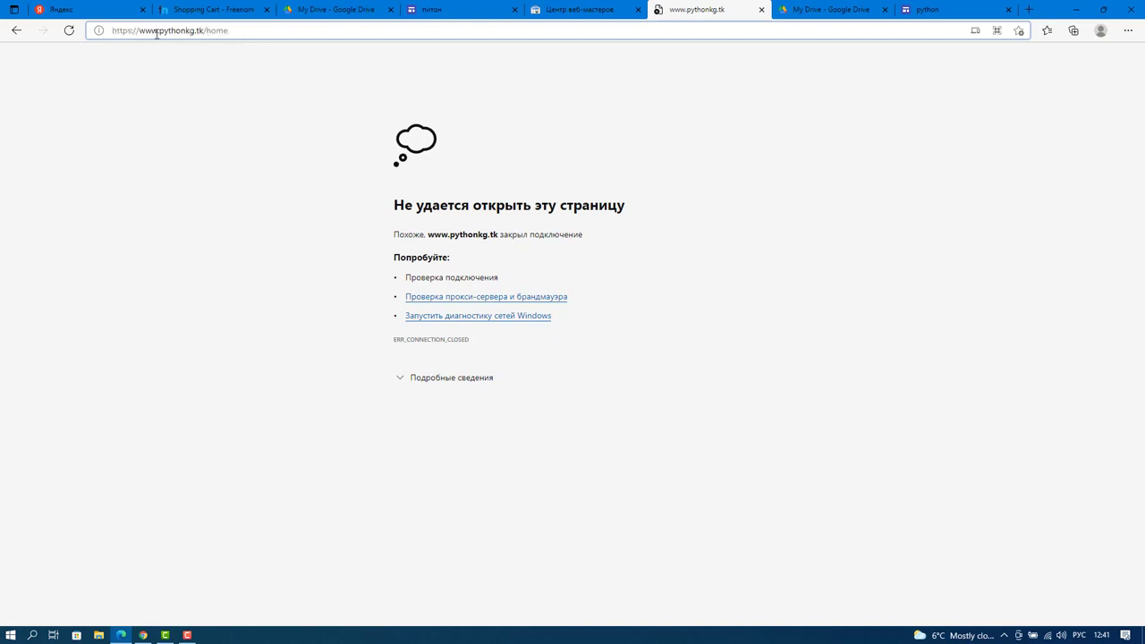
left_click_drag(141, 31, 197, 34)
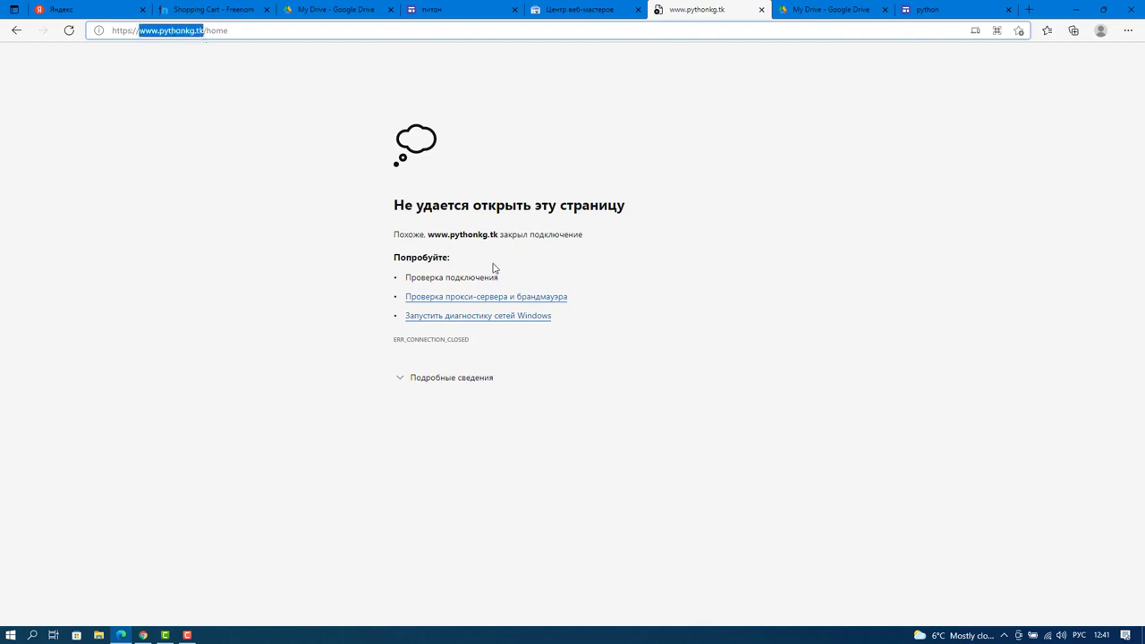
left_click(930, 12)
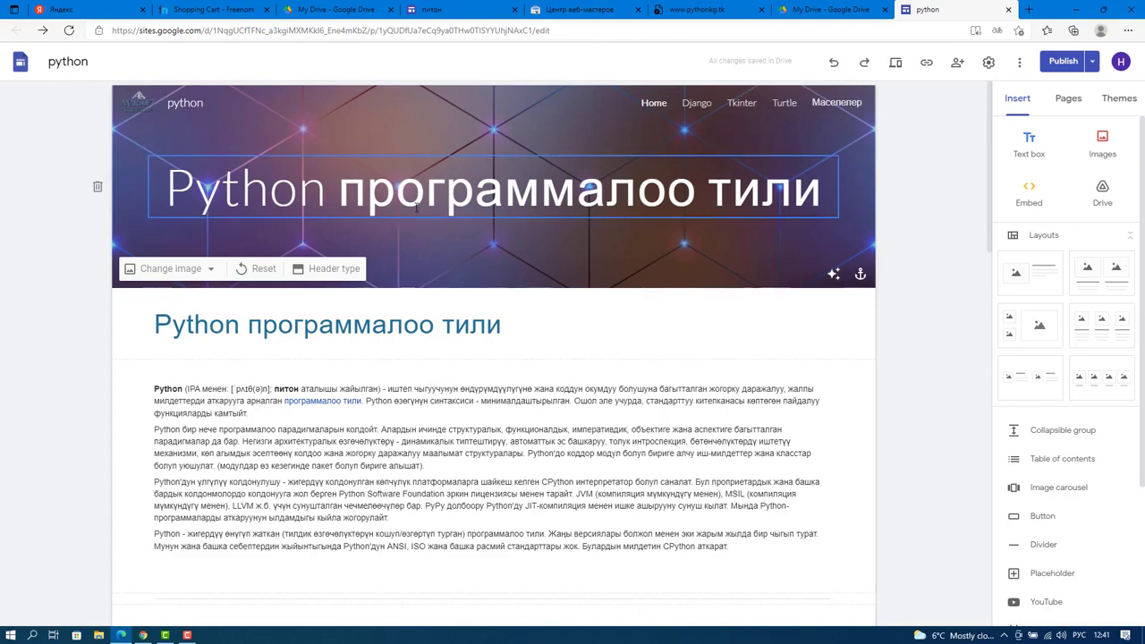
scroll(420, 269, "down", 10)
scroll(385, 288, "down", 1)
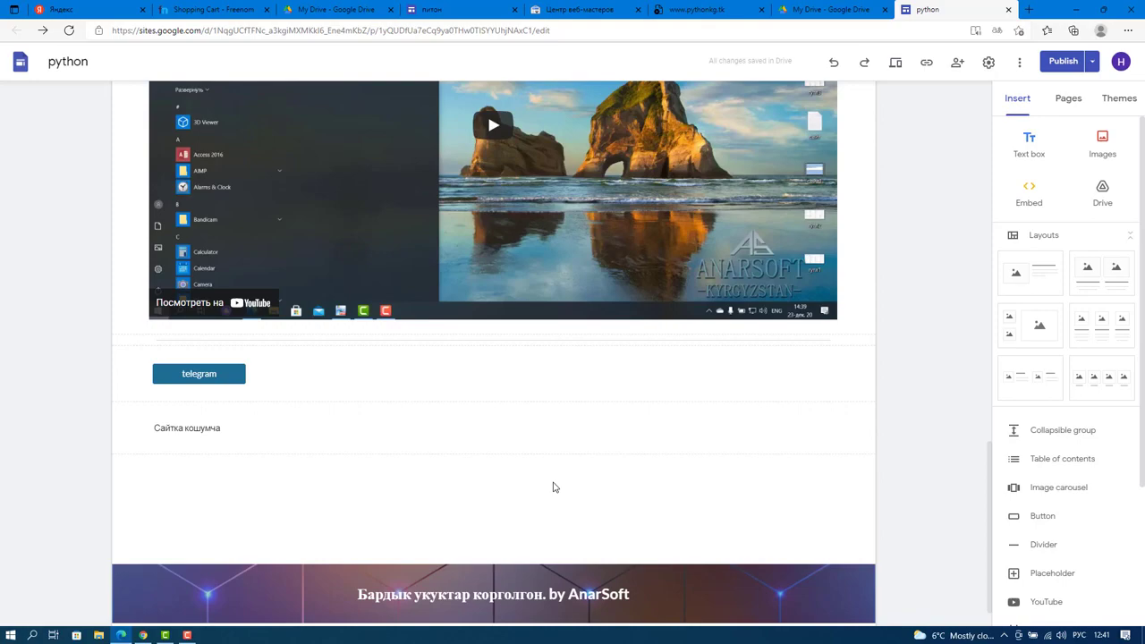
scroll(553, 486, "up", 12)
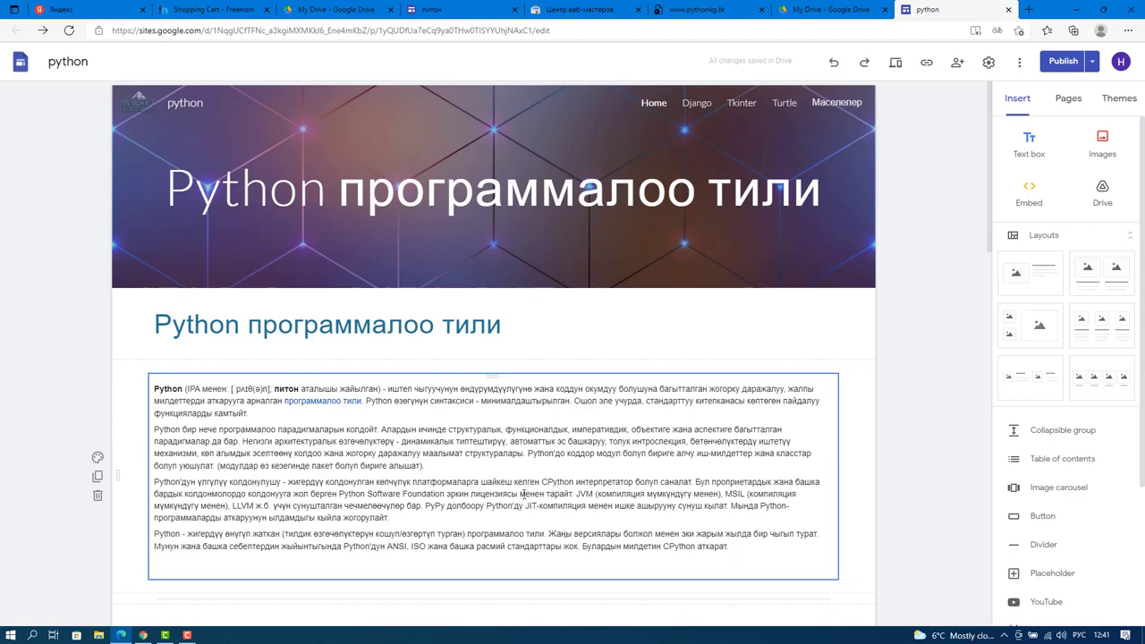
left_click(589, 220)
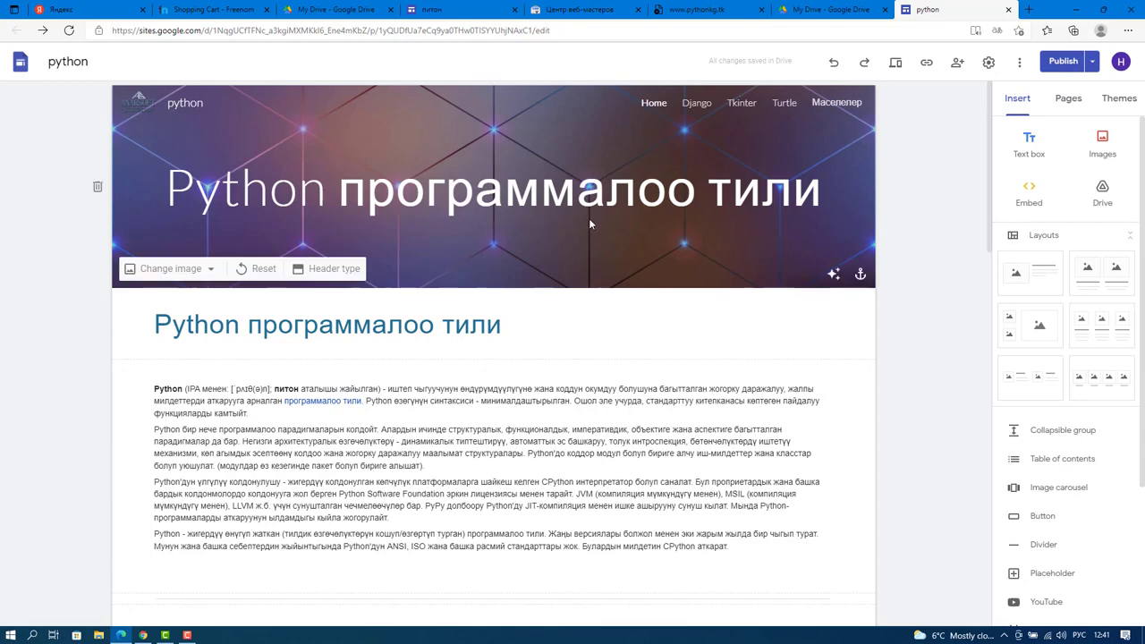
left_click(1031, 10)
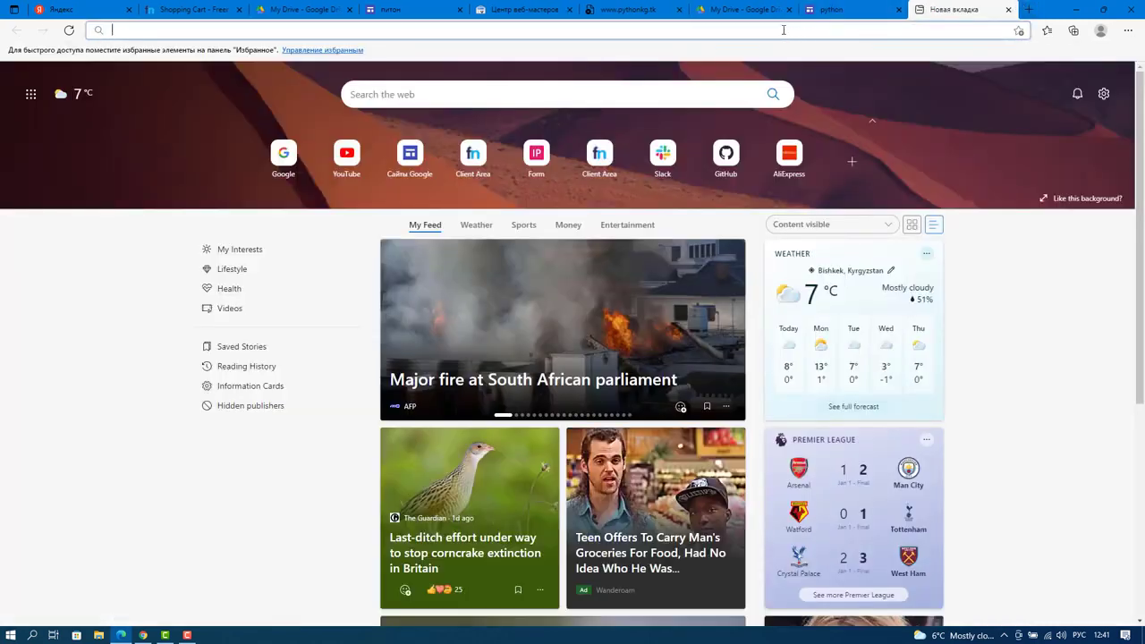
type("цц")
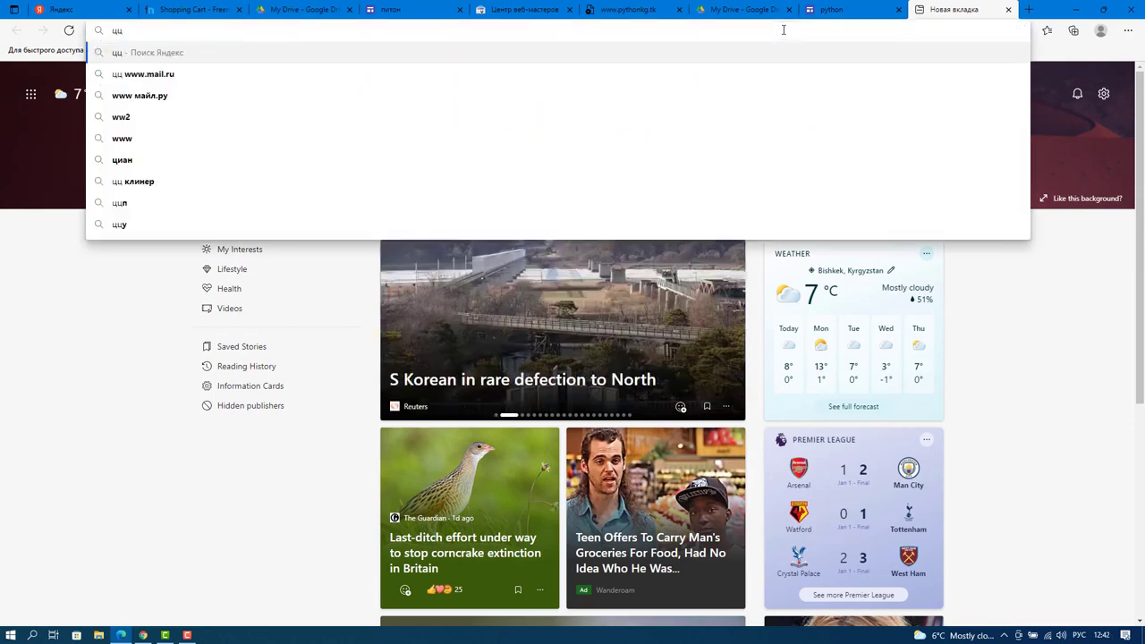
key("BackSpace")
key("BackSpace")
key("alt+shift")
type("www.")
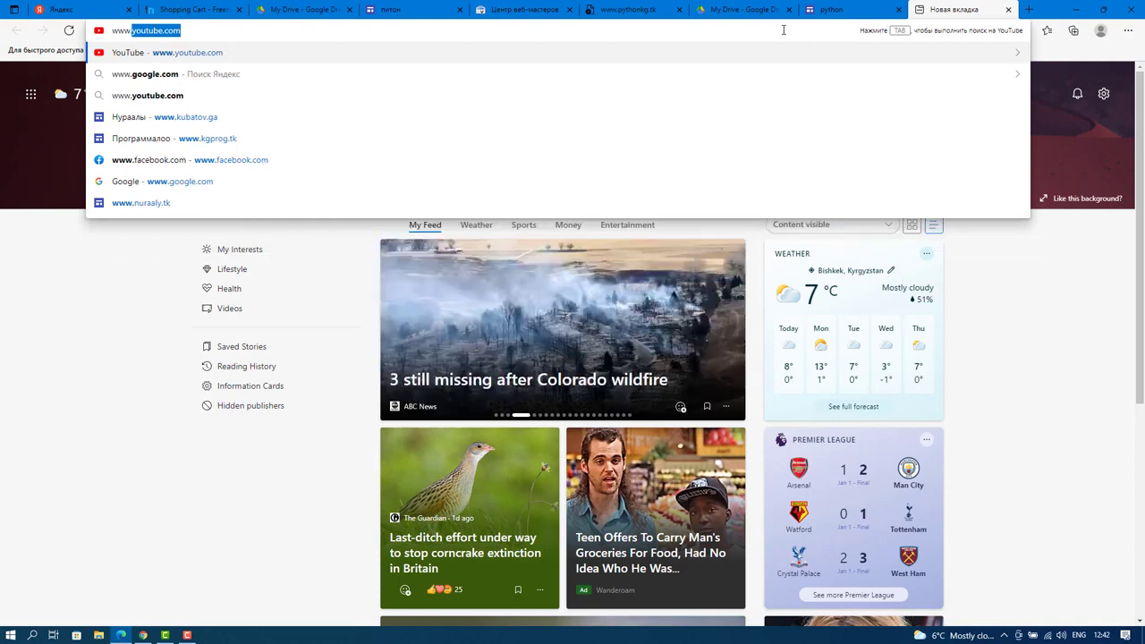
type("kuba")
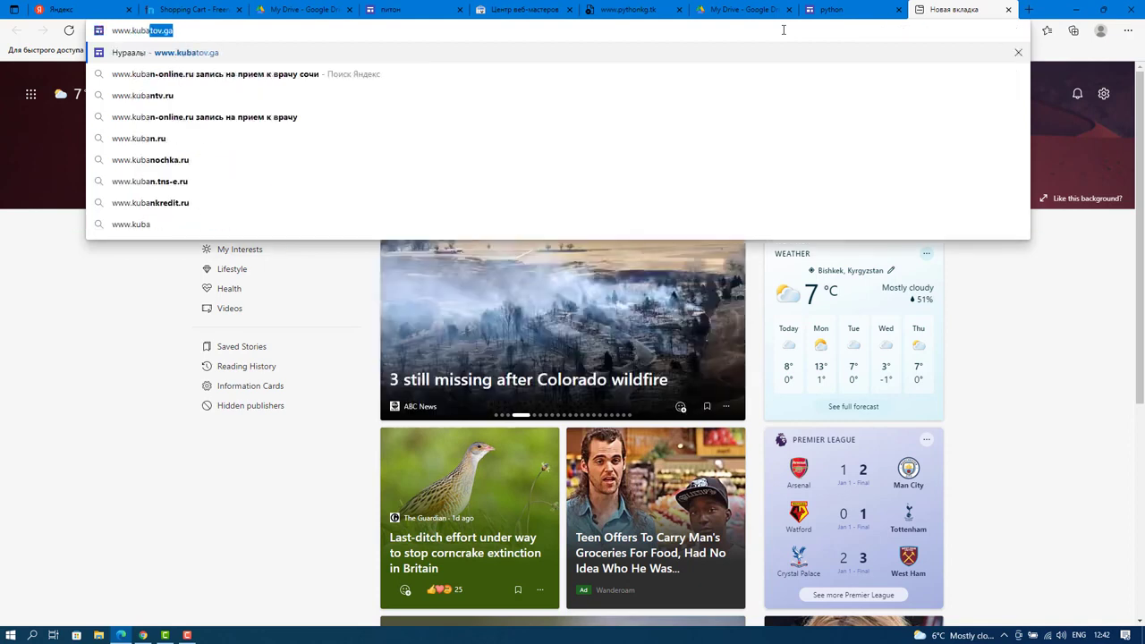
type("tov")
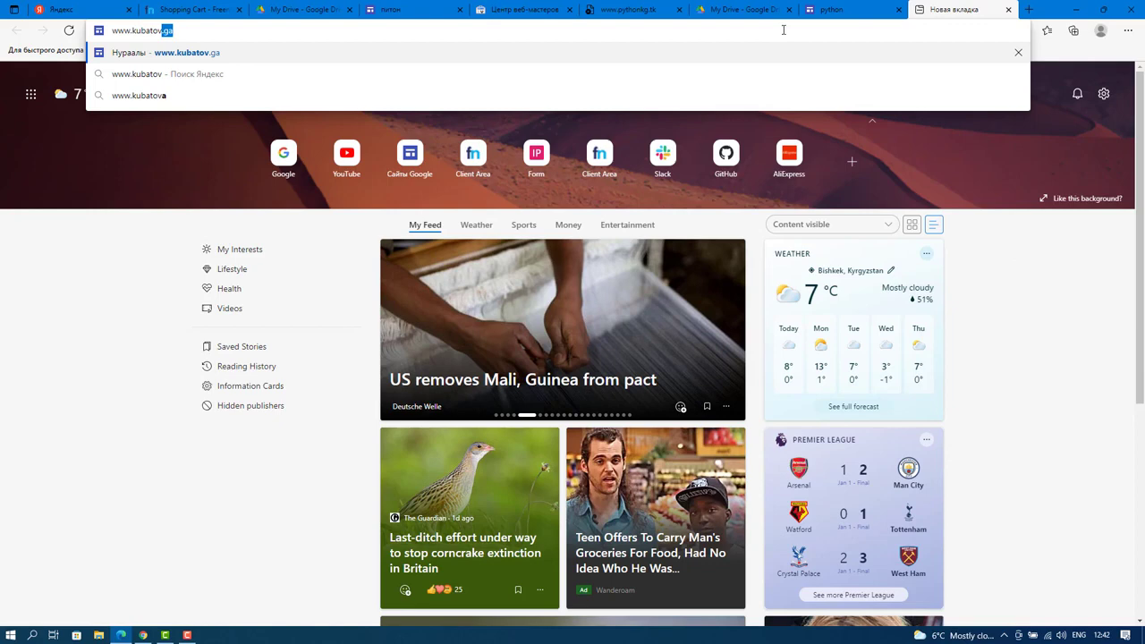
type(".g")
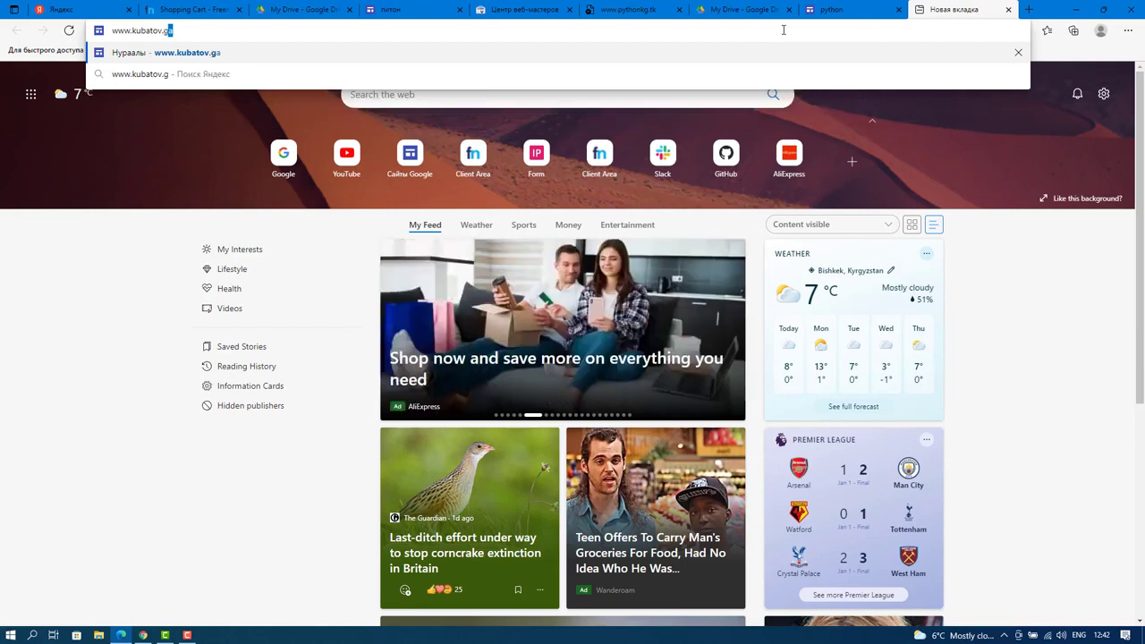
type("f")
key("BackSpace")
type("a")
key("Return")
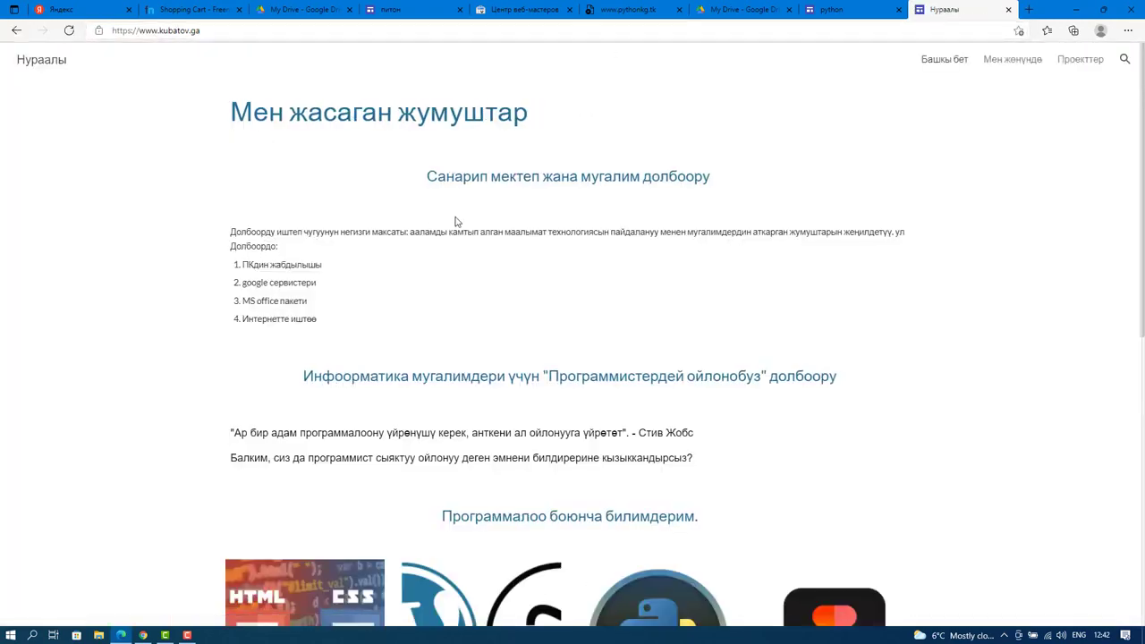
scroll(613, 137, "down", 5)
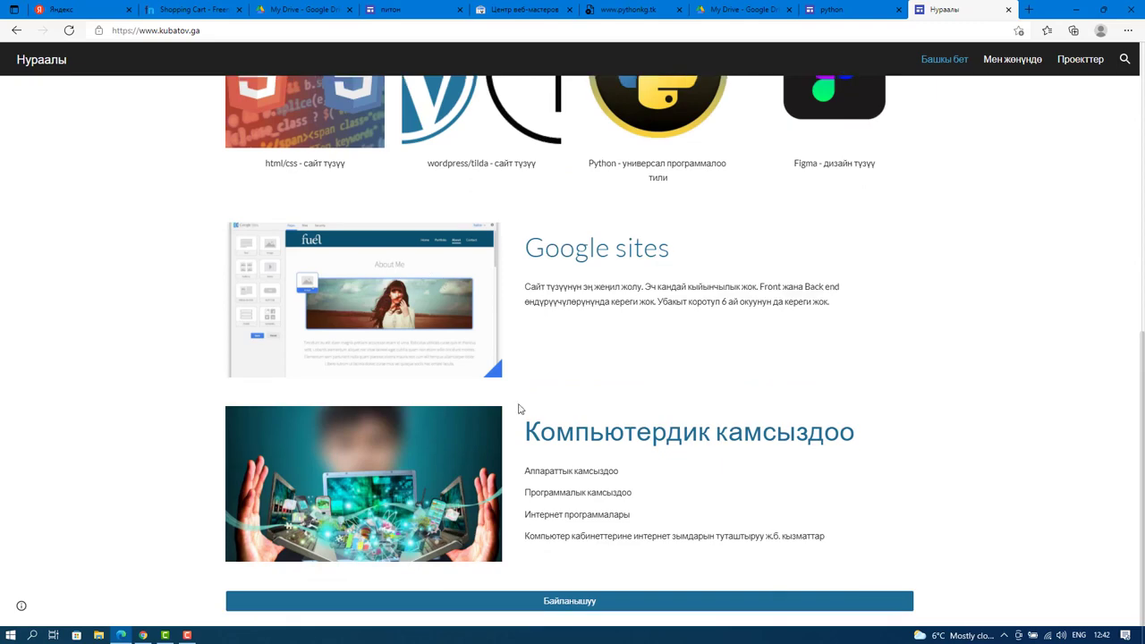
scroll(519, 409, "up", 5)
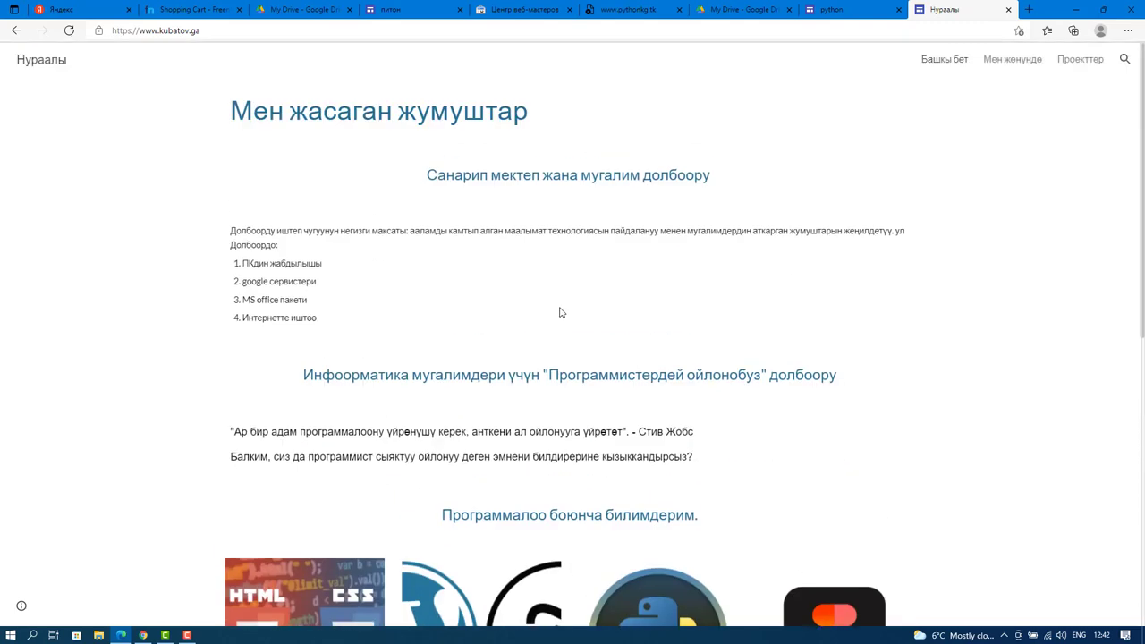
left_click(1014, 61)
scroll(432, 149, "down", 3)
scroll(501, 206, "up", 3)
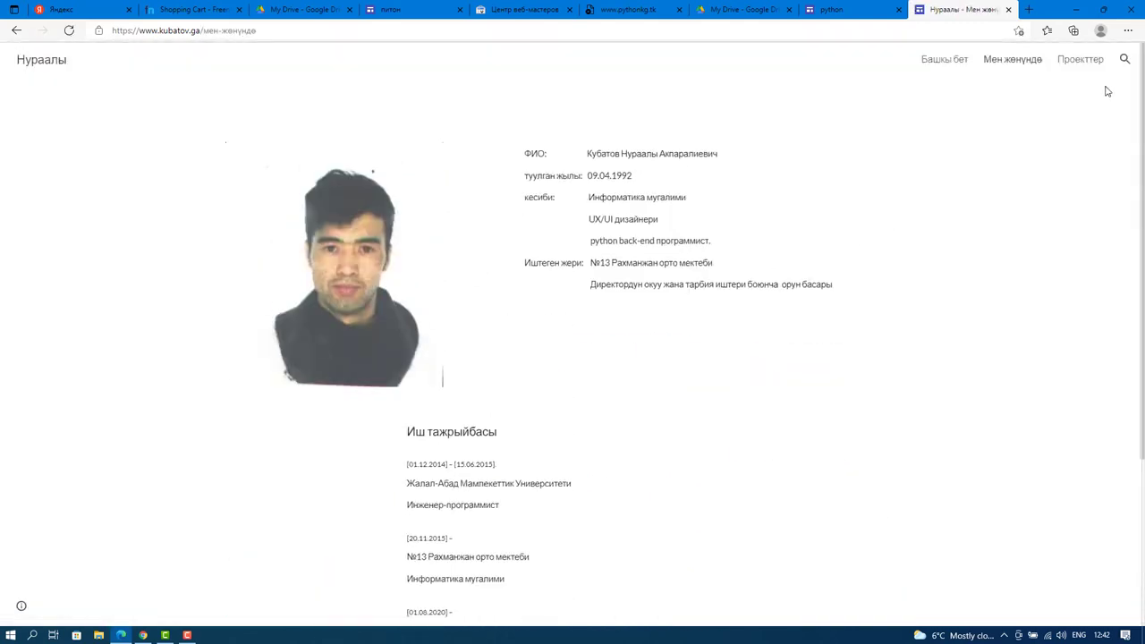
left_click(1080, 59)
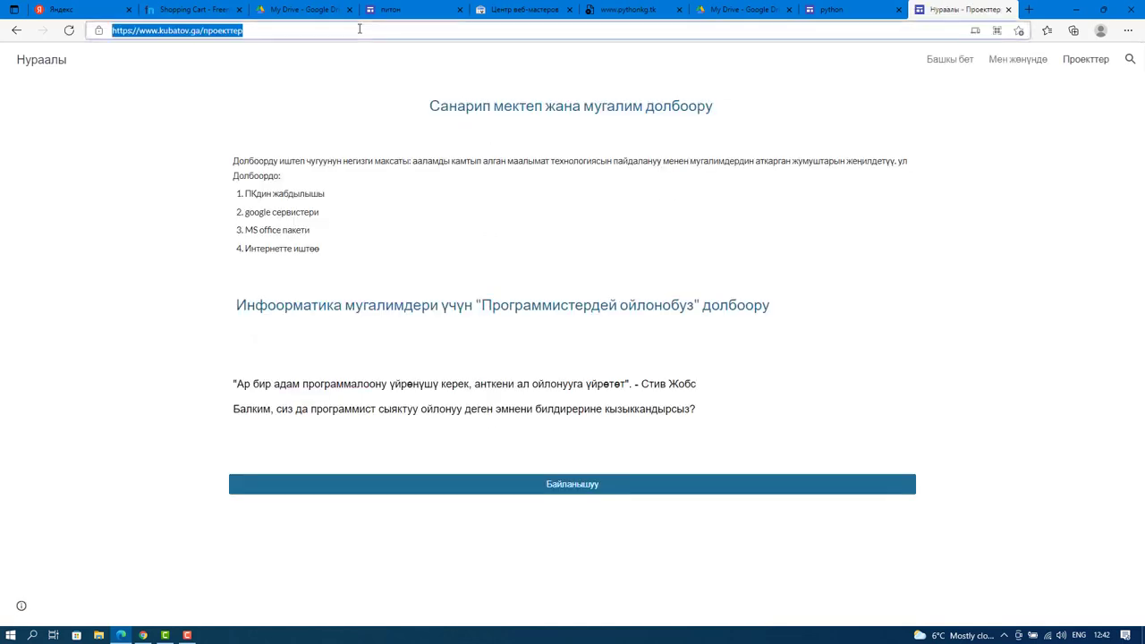
key("Return")
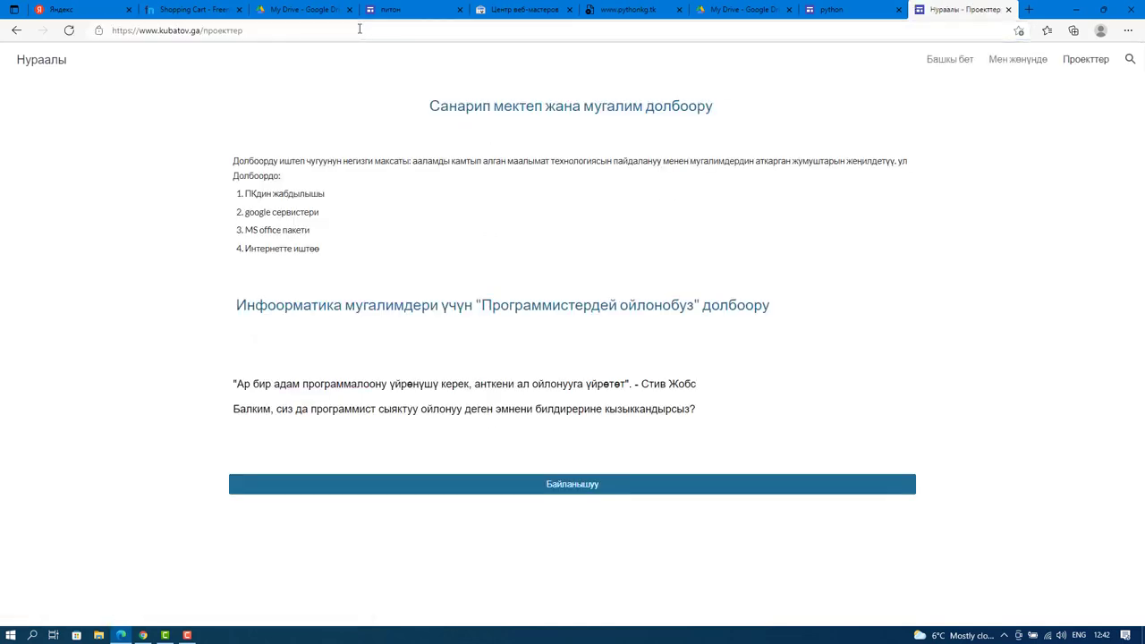
left_click(360, 29)
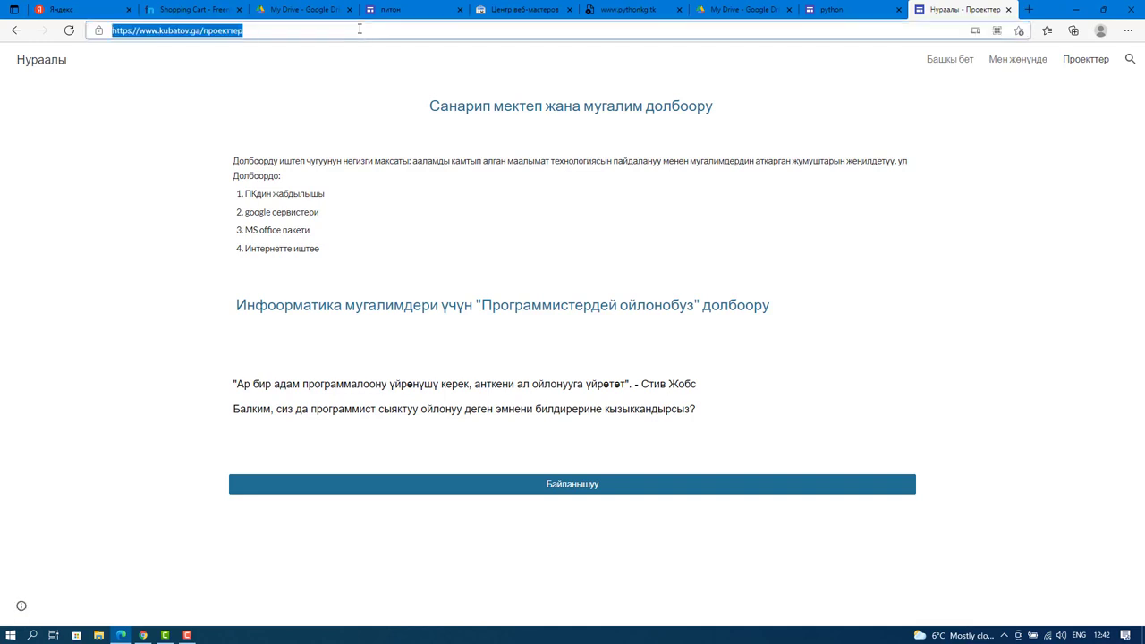
type("kubatov")
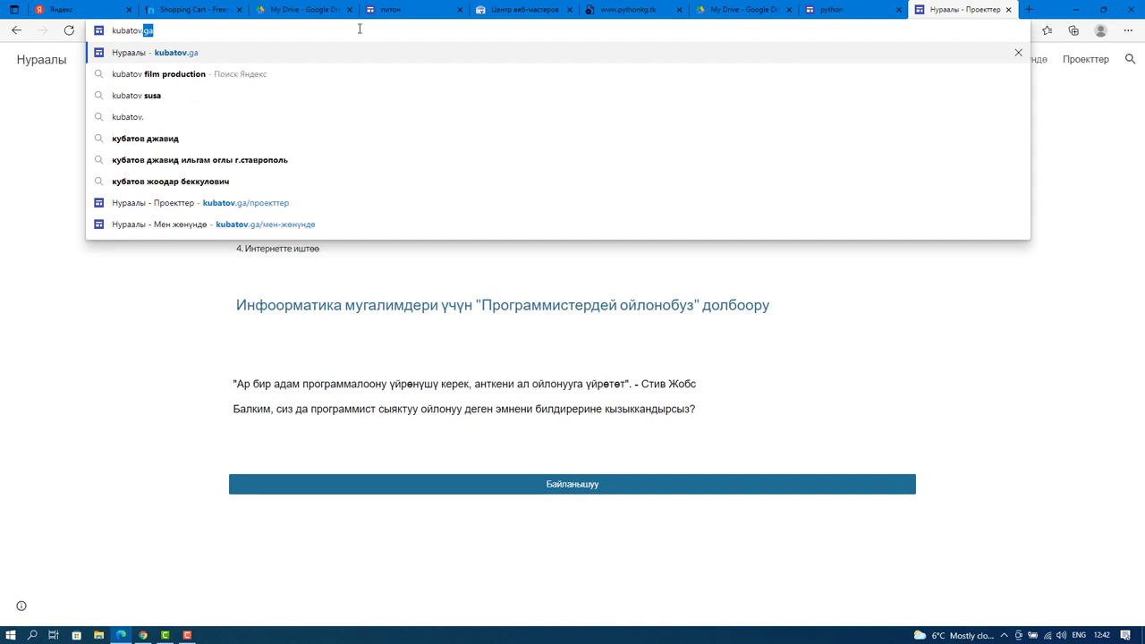
type(".ga")
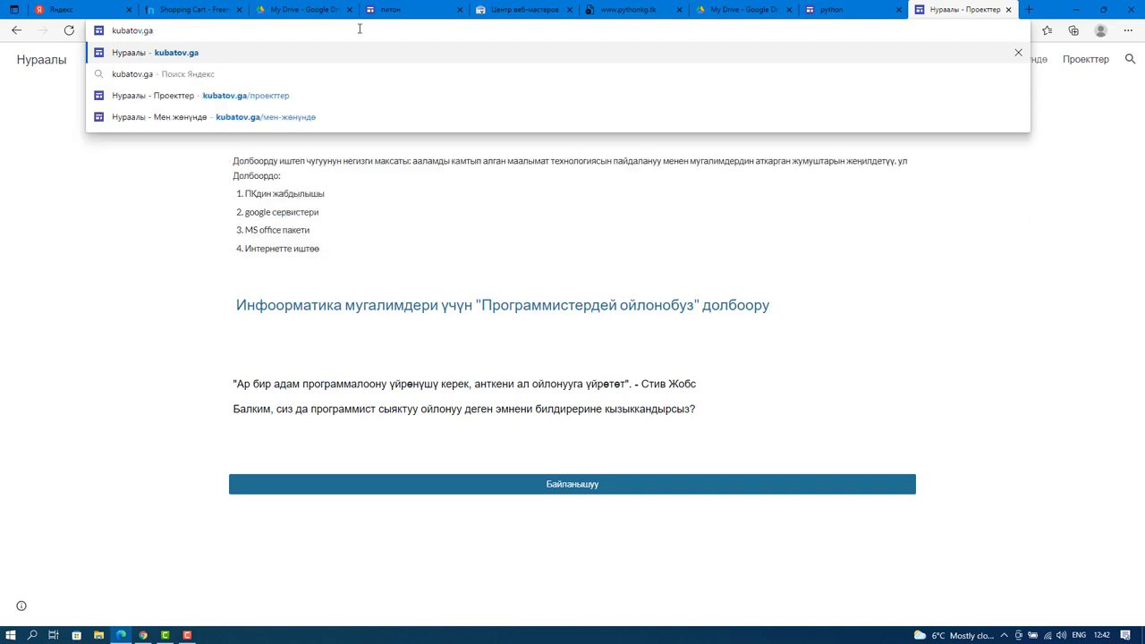
key("Return")
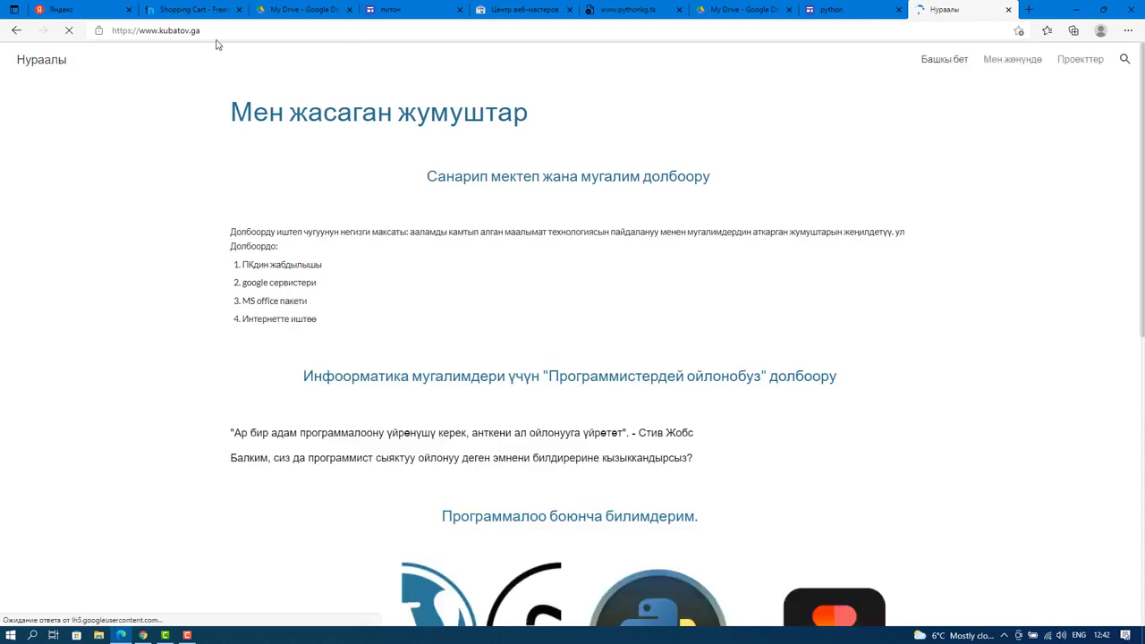
left_click(99, 31)
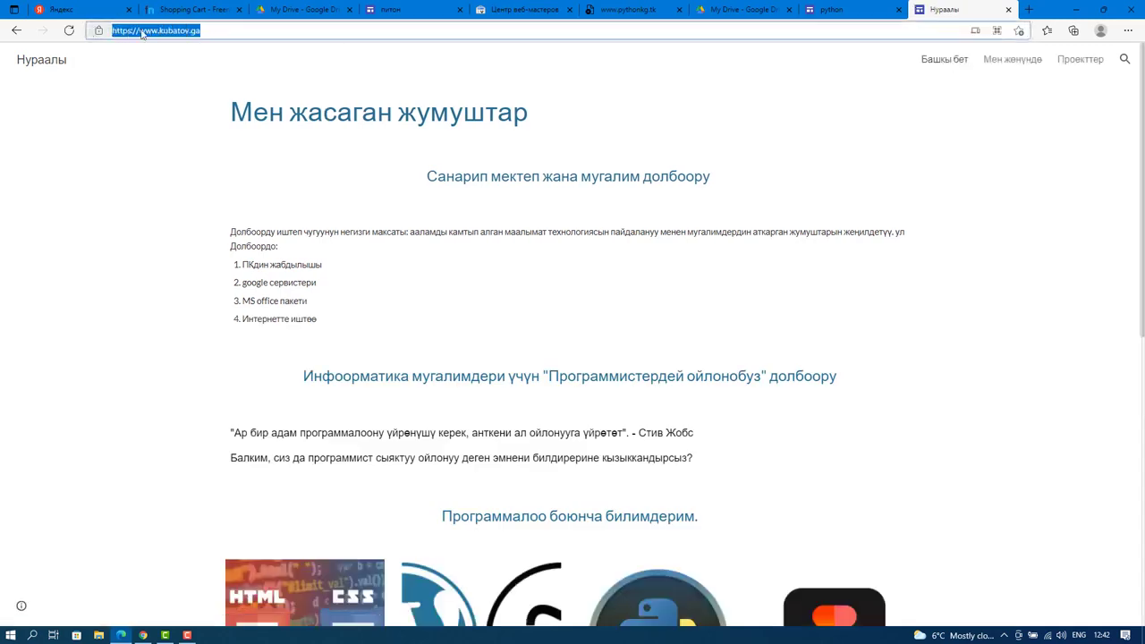
left_click(173, 31)
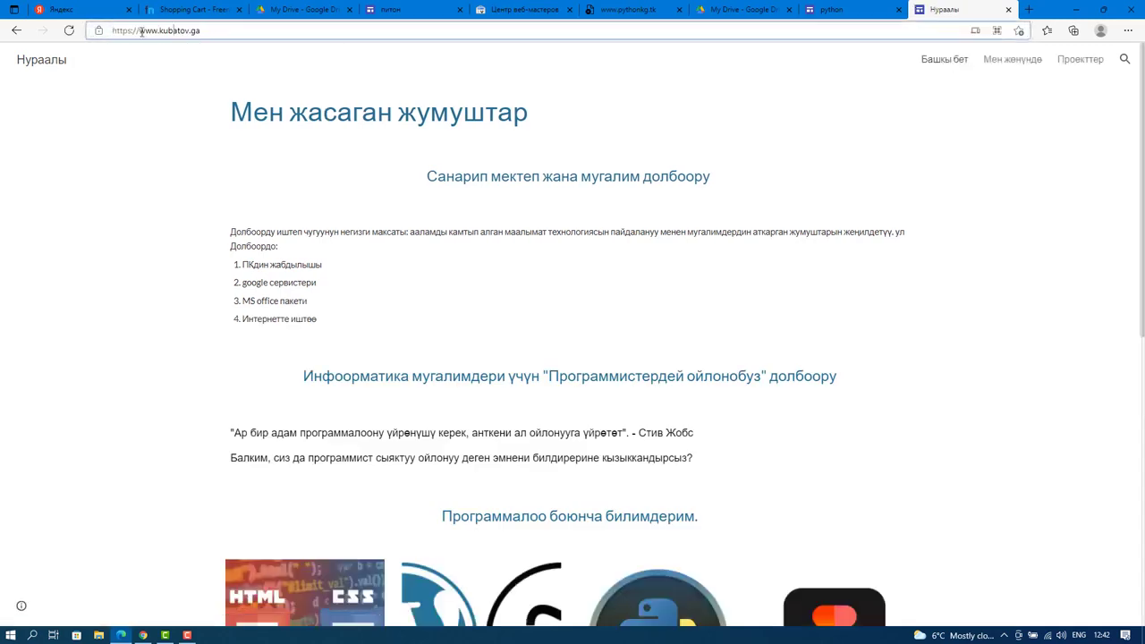
left_click_drag(141, 31, 198, 31)
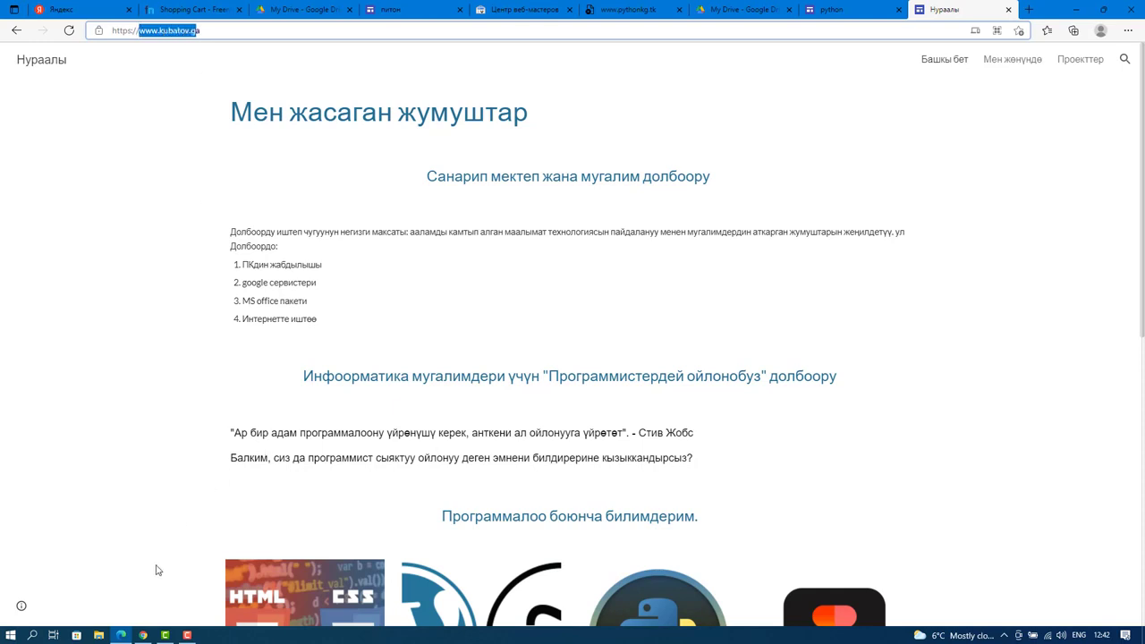
left_click(187, 635)
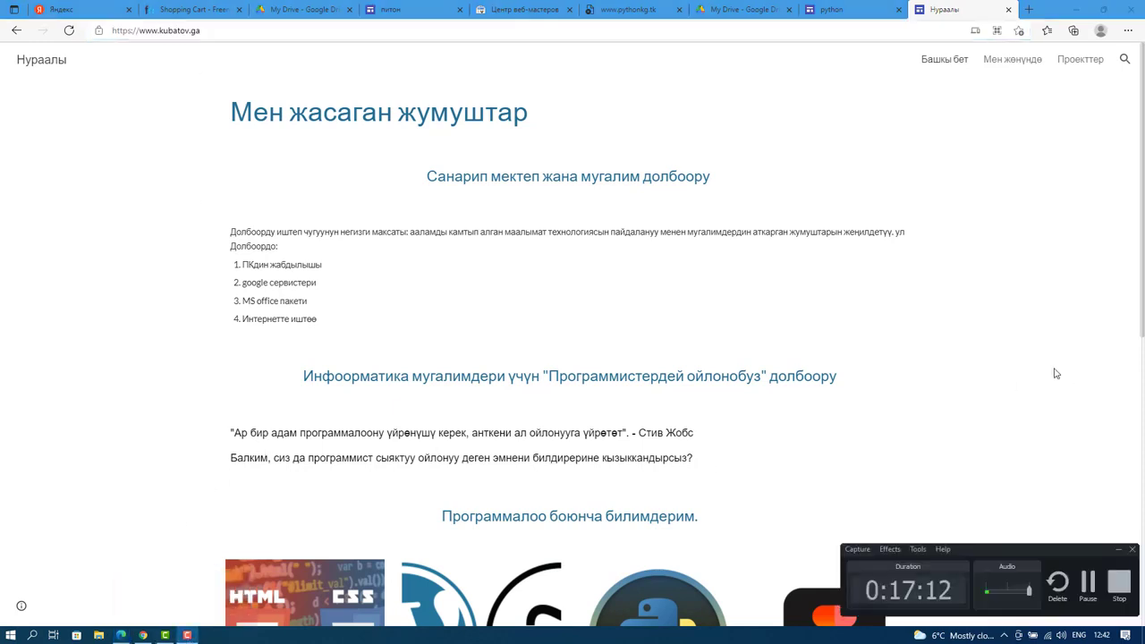